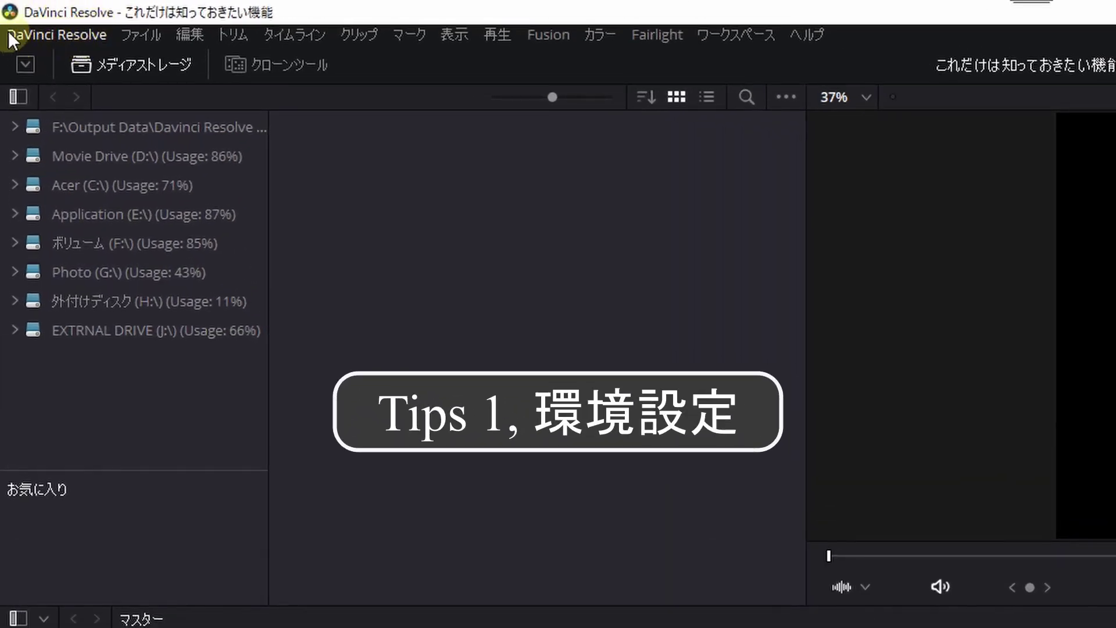
# - Open DaVinci Resolve Preferences to the User tab's UI Settings page
pyautogui.click(68, 35)
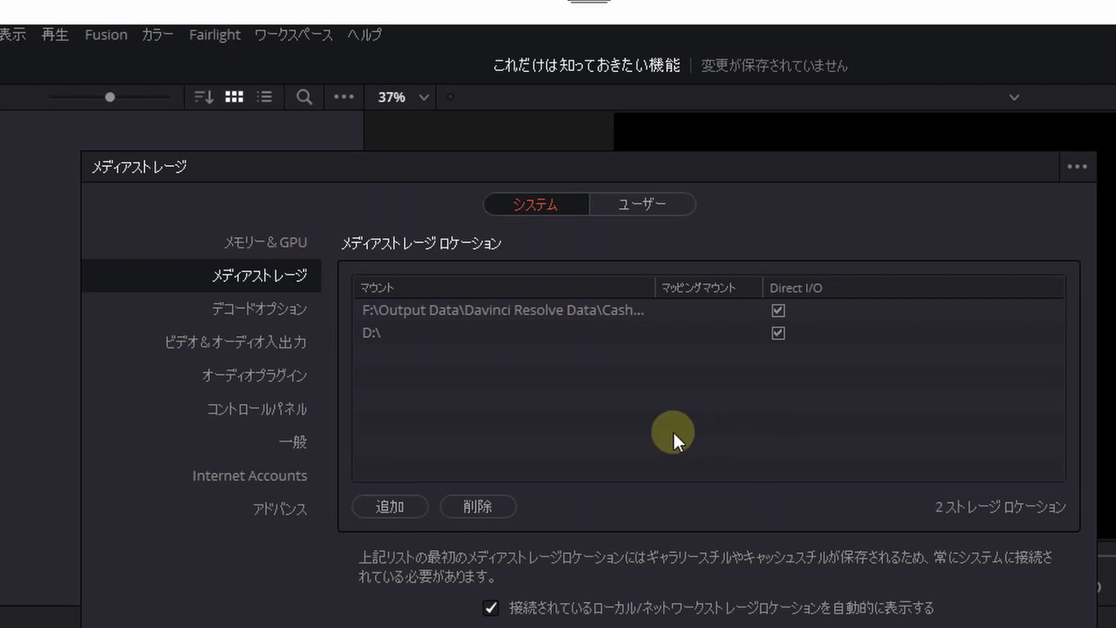
pyautogui.click(620, 205)
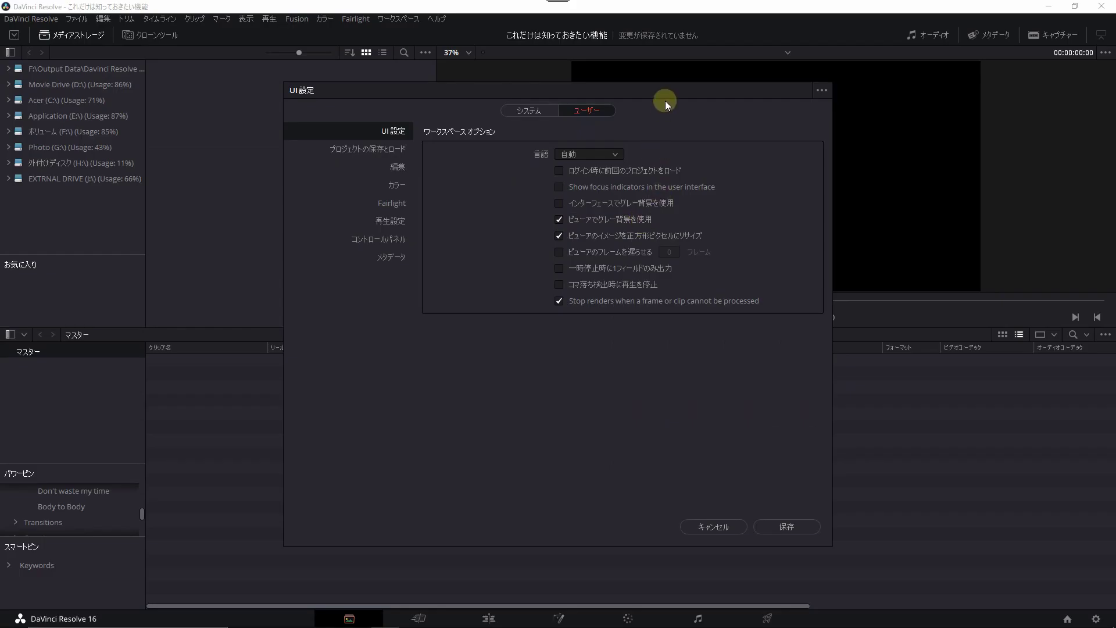
# - Move Preferences aside to check the viewer, then reopen the User UI settings
pyautogui.moveTo(665, 100); pyautogui.dragTo(676, 271)
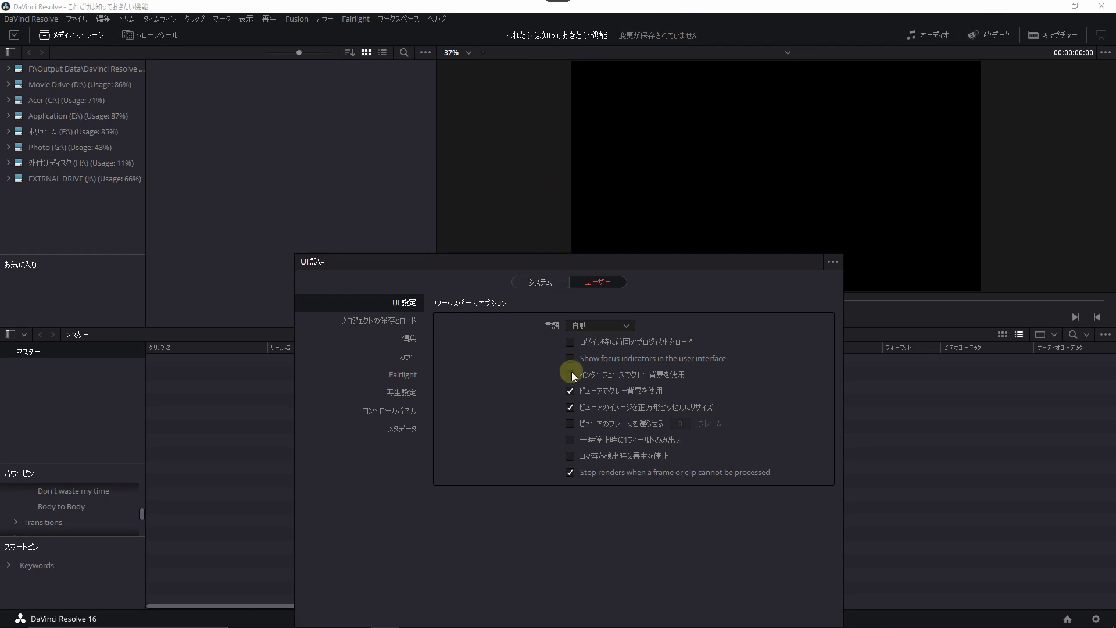
pyautogui.press('Escape')
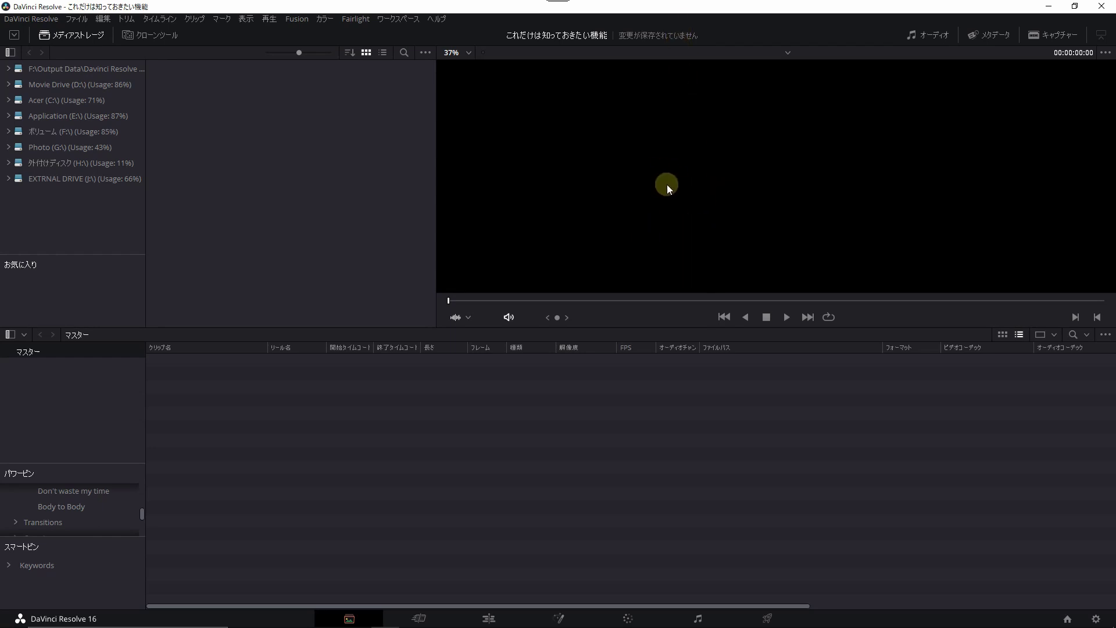
pyautogui.click(31, 19)
pyautogui.click(32, 76)
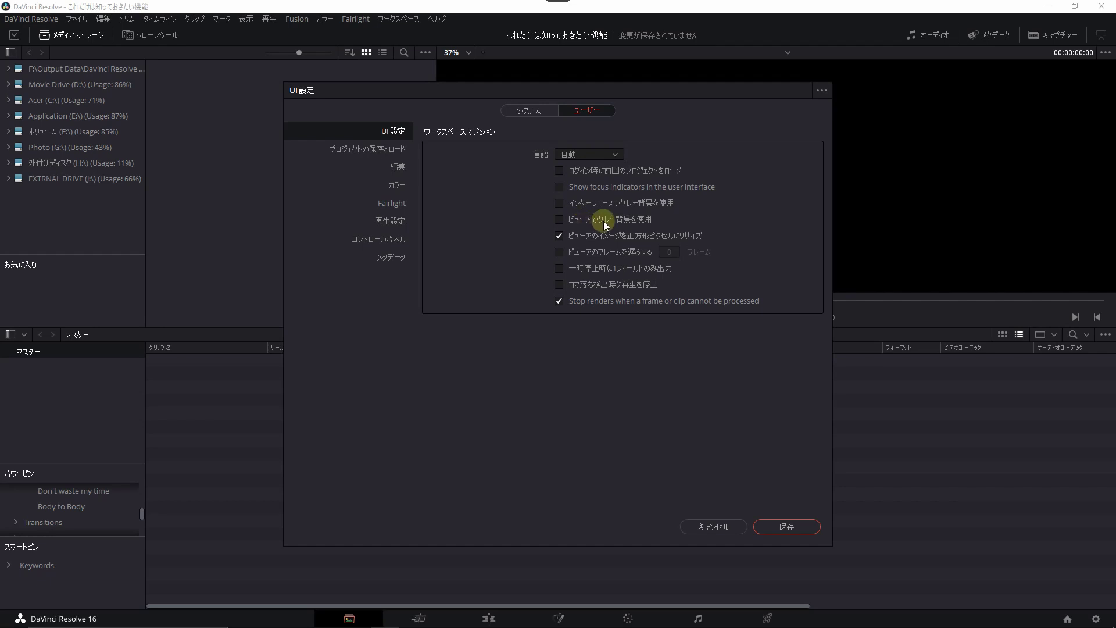
# - Uncheck 'Use gray background in viewers', save, and reopen the DaVinci Resolve menu
pyautogui.click(559, 220)
pyautogui.click(792, 529)
pyautogui.moveTo(585, 8)
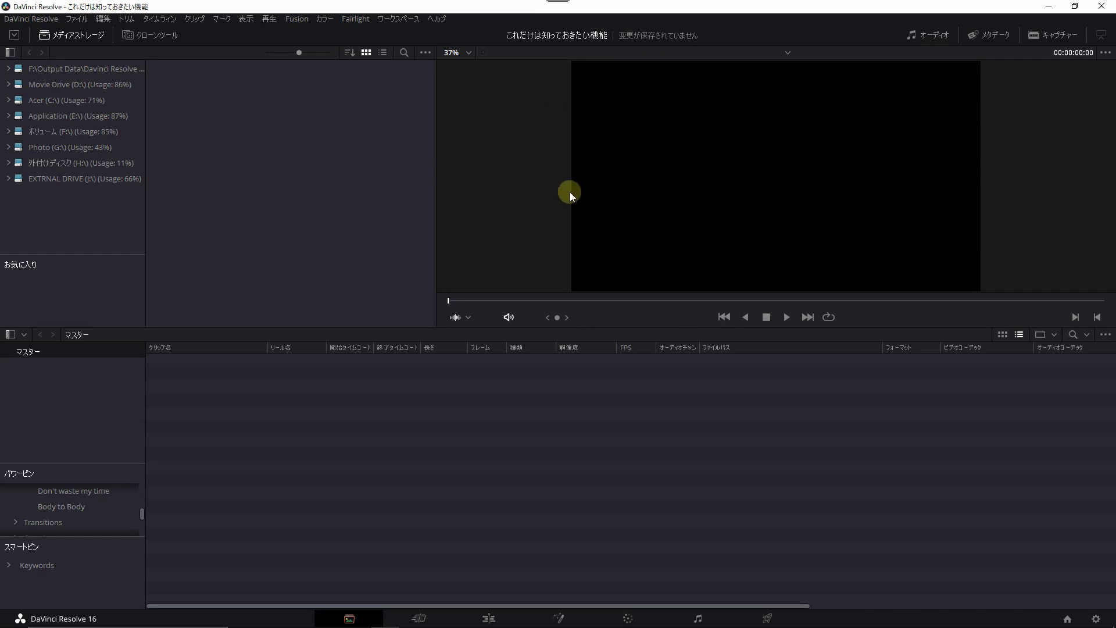
pyautogui.click(42, 20)
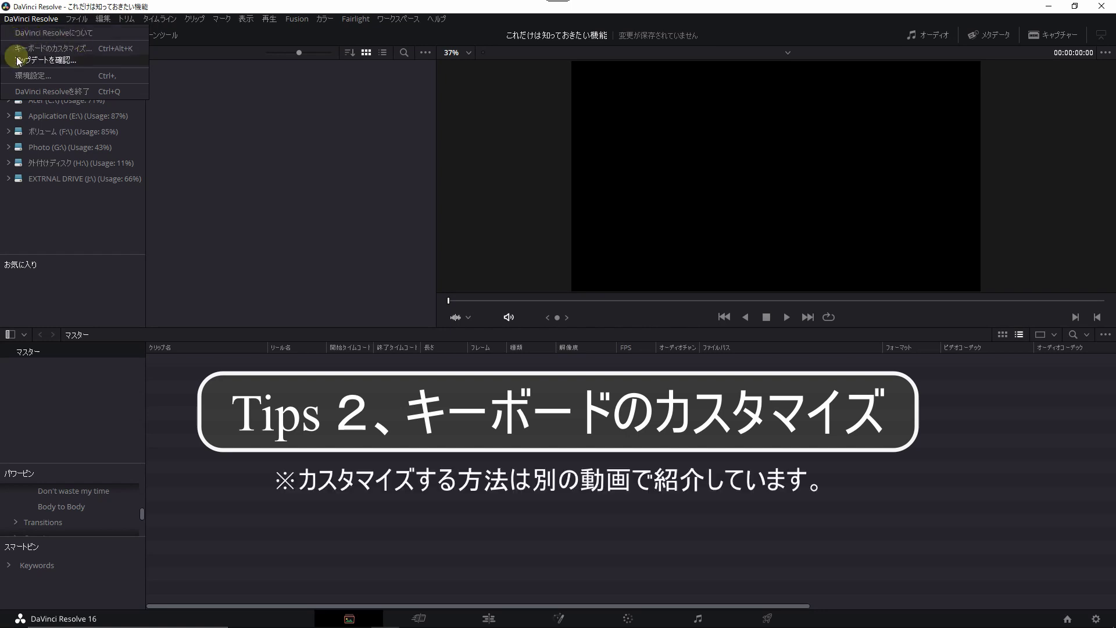
pyautogui.click(50, 51)
pyautogui.click(778, 263)
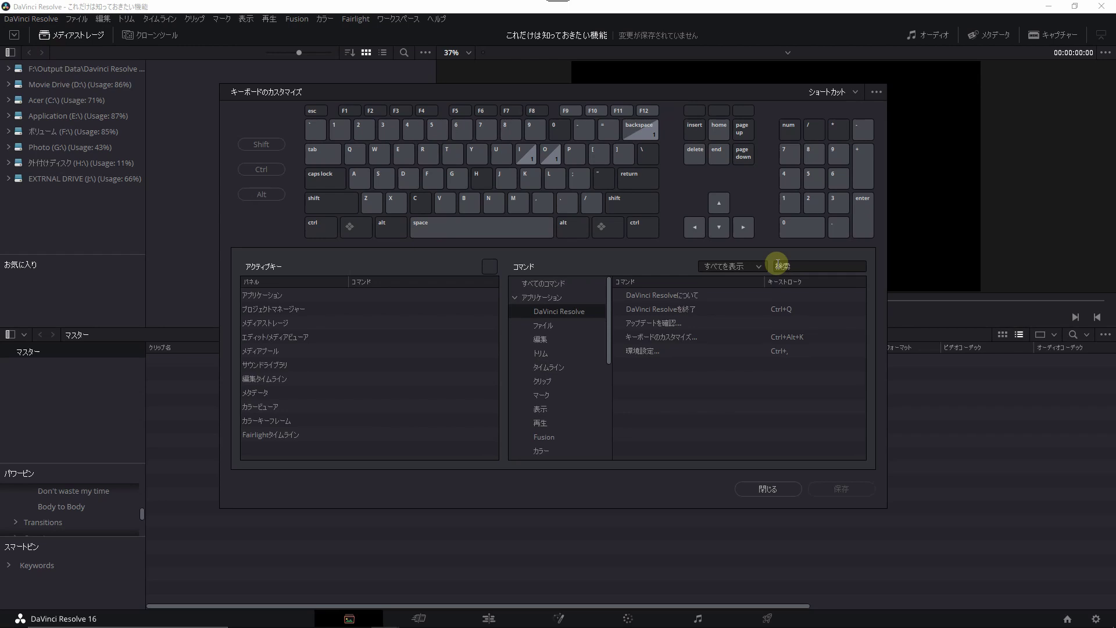
pyautogui.press('Escape')
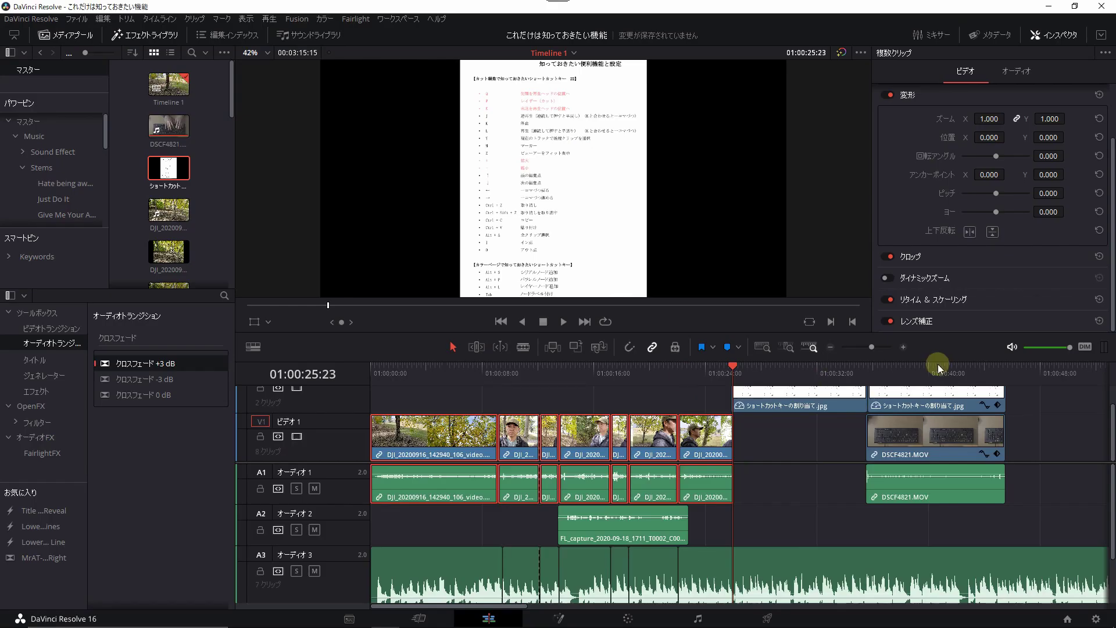
# - Move the playhead along the empty Edit page timeline
pyautogui.click(906, 371)
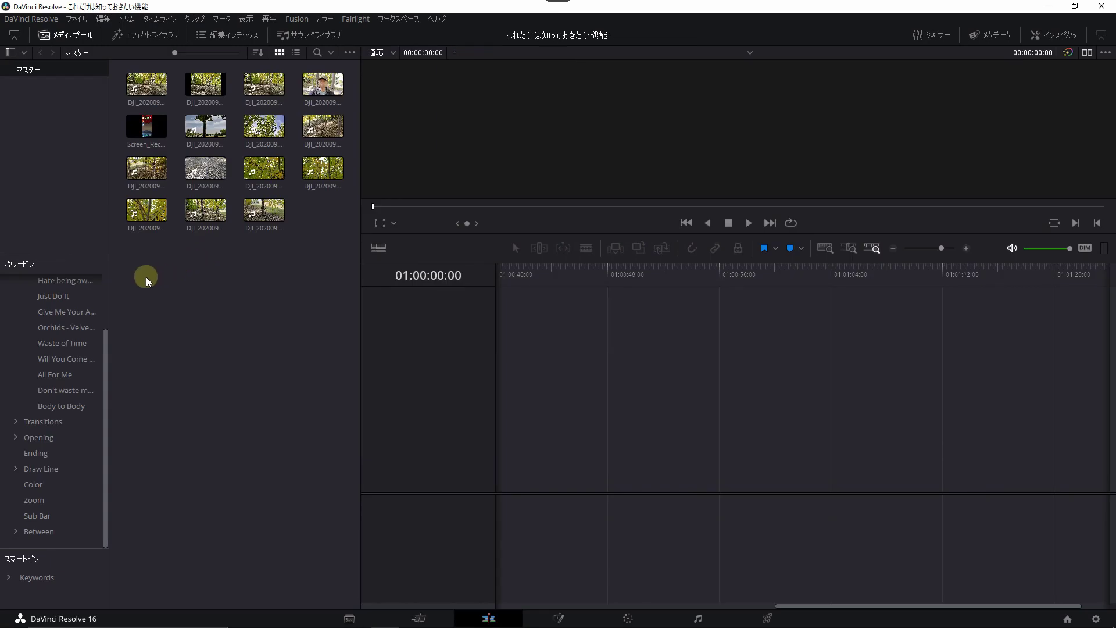
# - Drag a selection rectangle around all 15 clip thumbnails in the Media Pool
pyautogui.moveTo(147, 278)
pyautogui.mouseDown()
pyautogui.moveTo(311, 78)
pyautogui.moveTo(327, 76)
pyautogui.mouseUp()
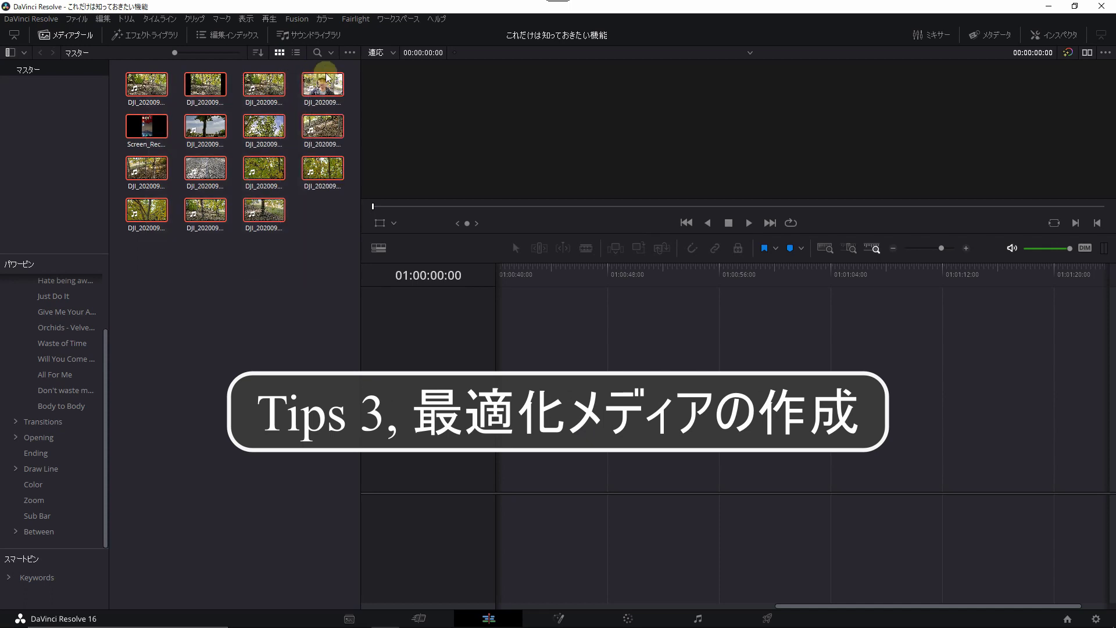
pyautogui.click(248, 290)
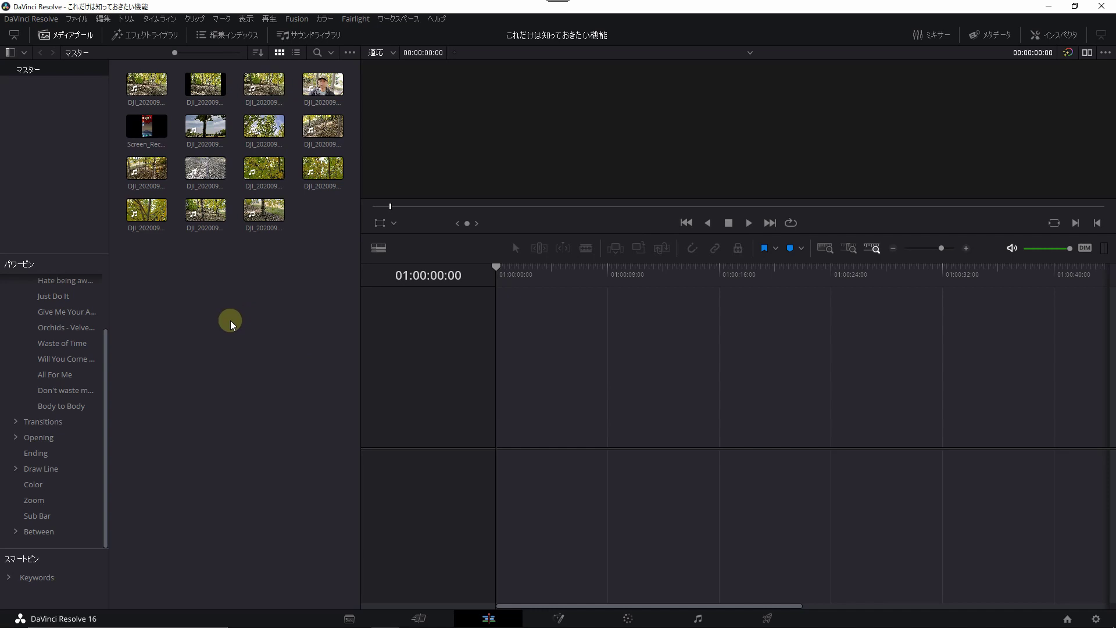
pyautogui.moveTo(147, 278); pyautogui.dragTo(143, 83)
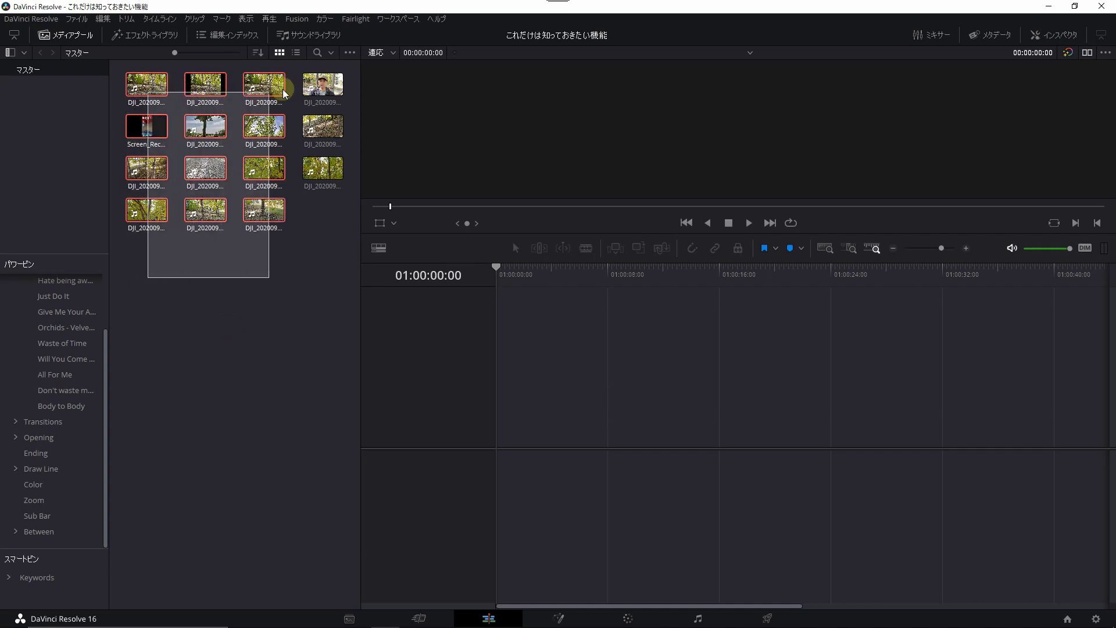
pyautogui.moveTo(143, 83); pyautogui.dragTo(323, 84)
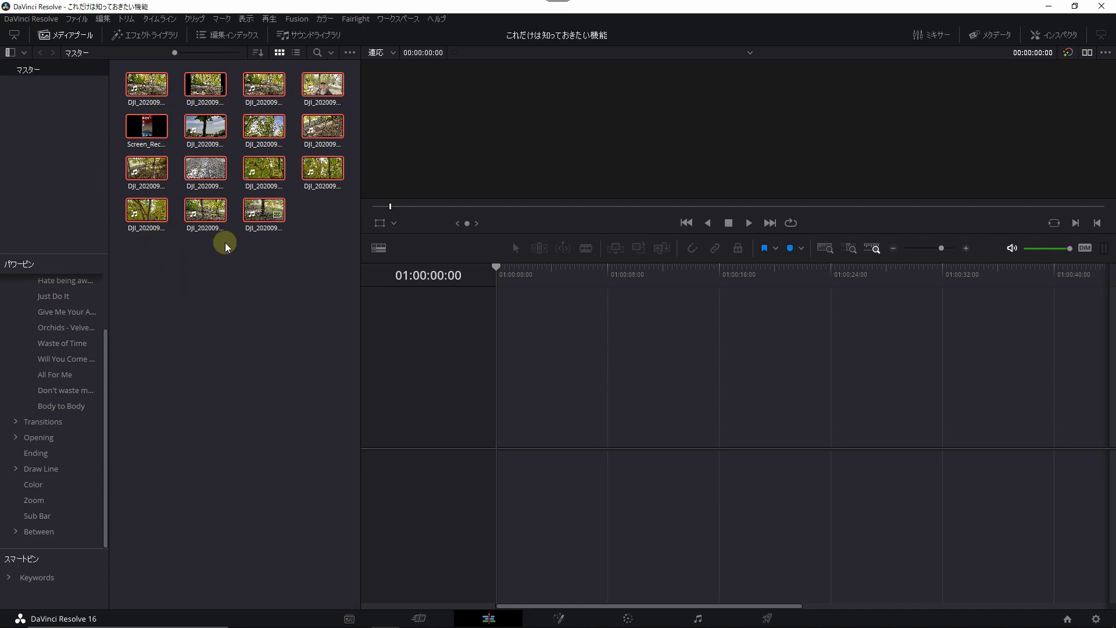
# - Select only the last DJI clip and generate optimized media for it
pyautogui.rightClick(264, 211)
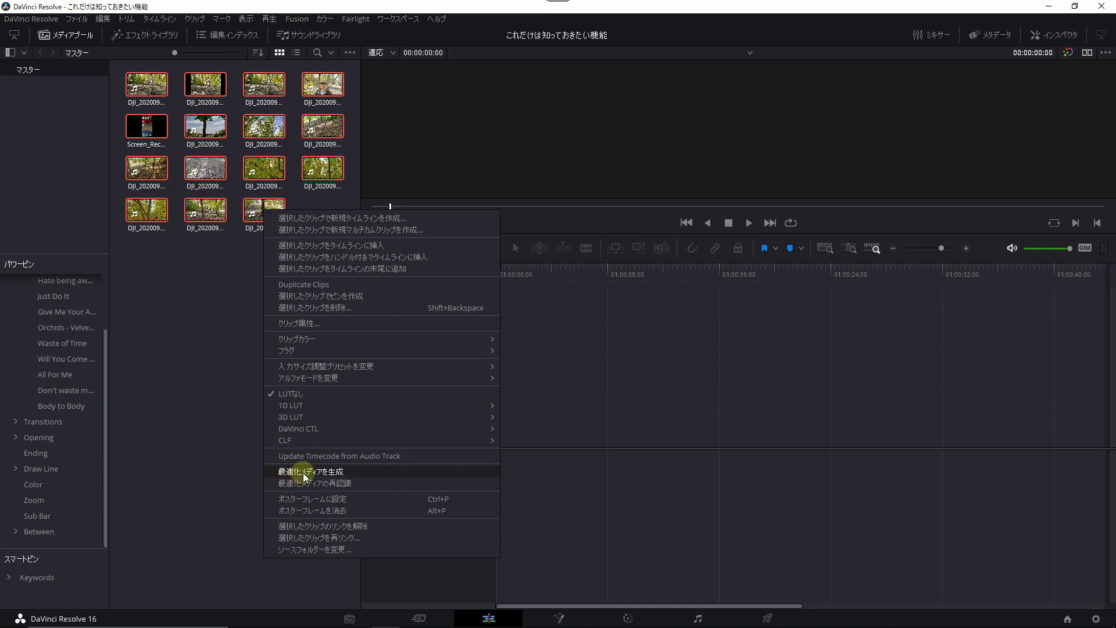
pyautogui.click(233, 447)
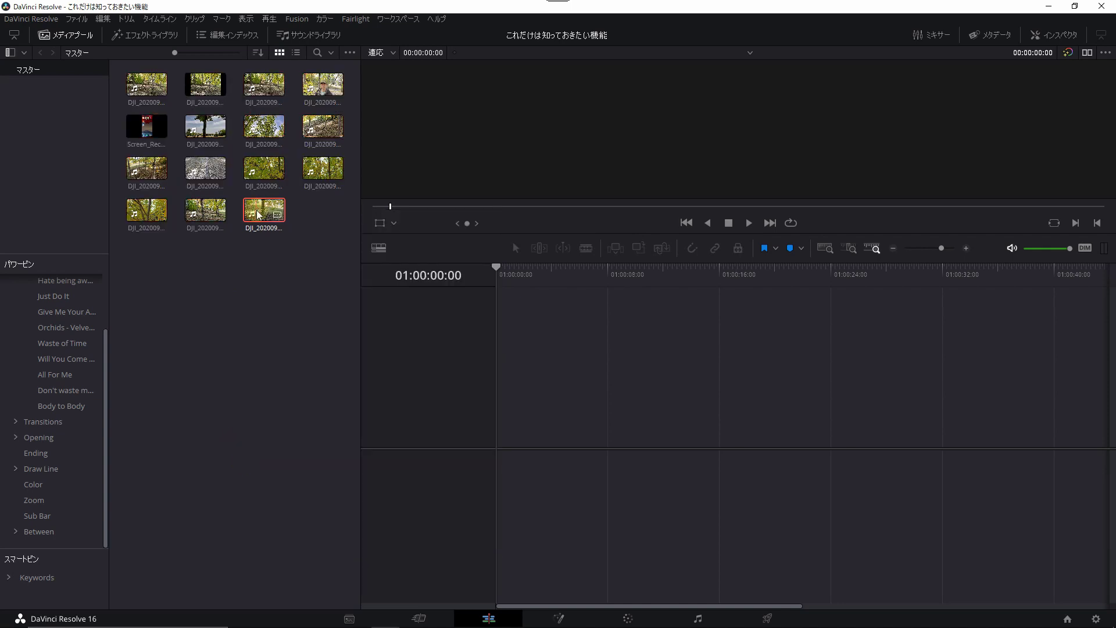
pyautogui.click(259, 214)
pyautogui.rightClick(258, 214)
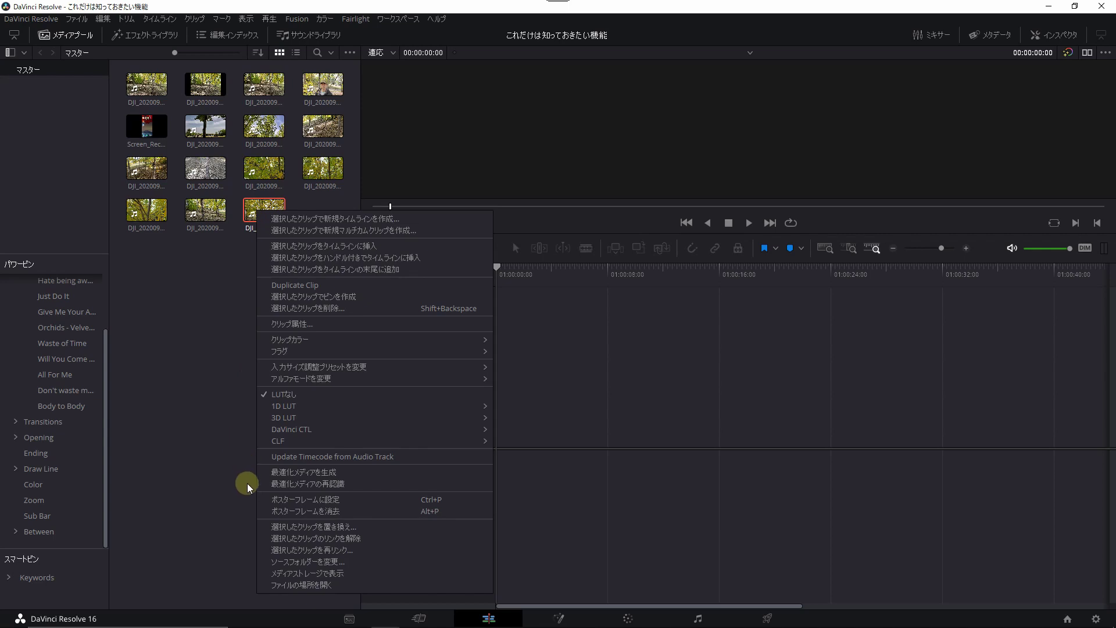
pyautogui.click(277, 472)
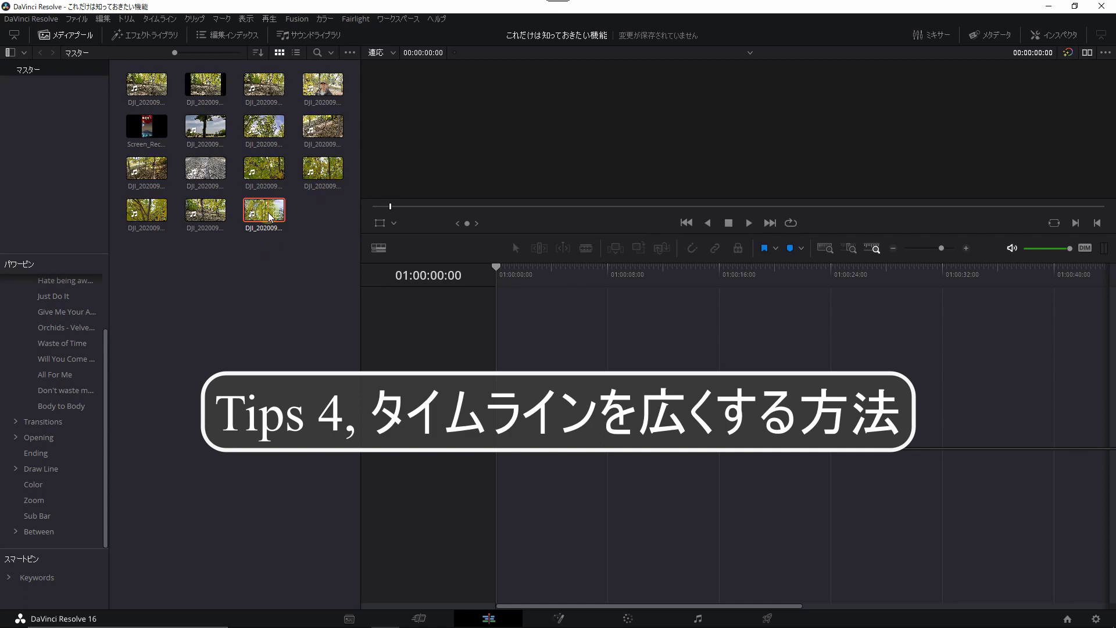
# - Put DJI_20200916_142940_106_video.mp4 on a new timeline, widen the timeline, and inspect the V1 clip
pyautogui.moveTo(269, 217); pyautogui.dragTo(698, 349)
pyautogui.click(654, 334)
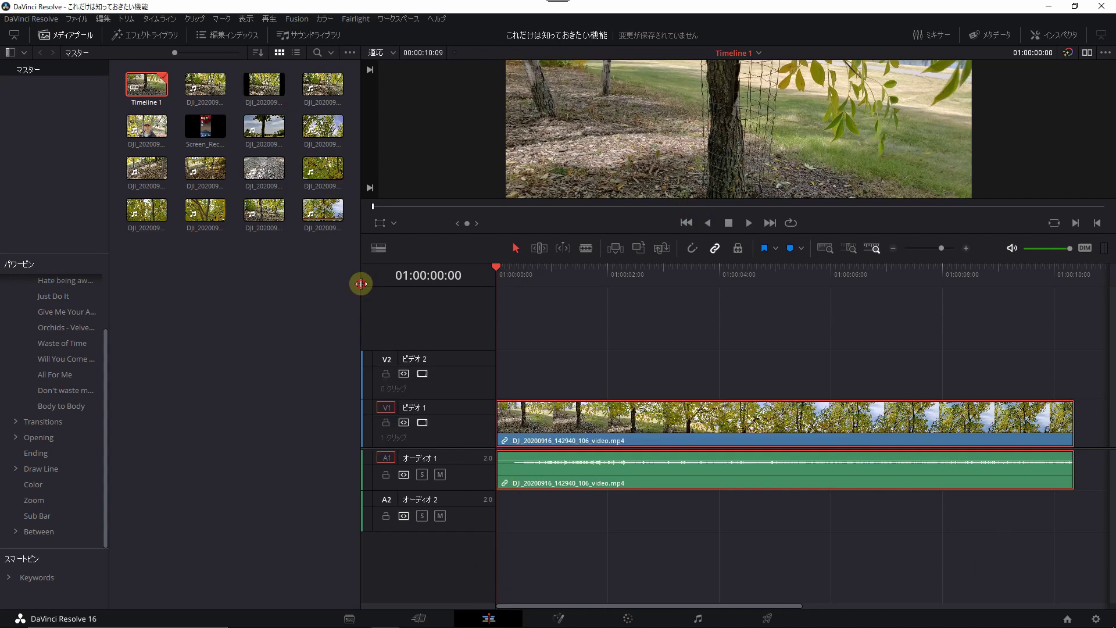
pyautogui.moveTo(363, 281); pyautogui.dragTo(133, 273)
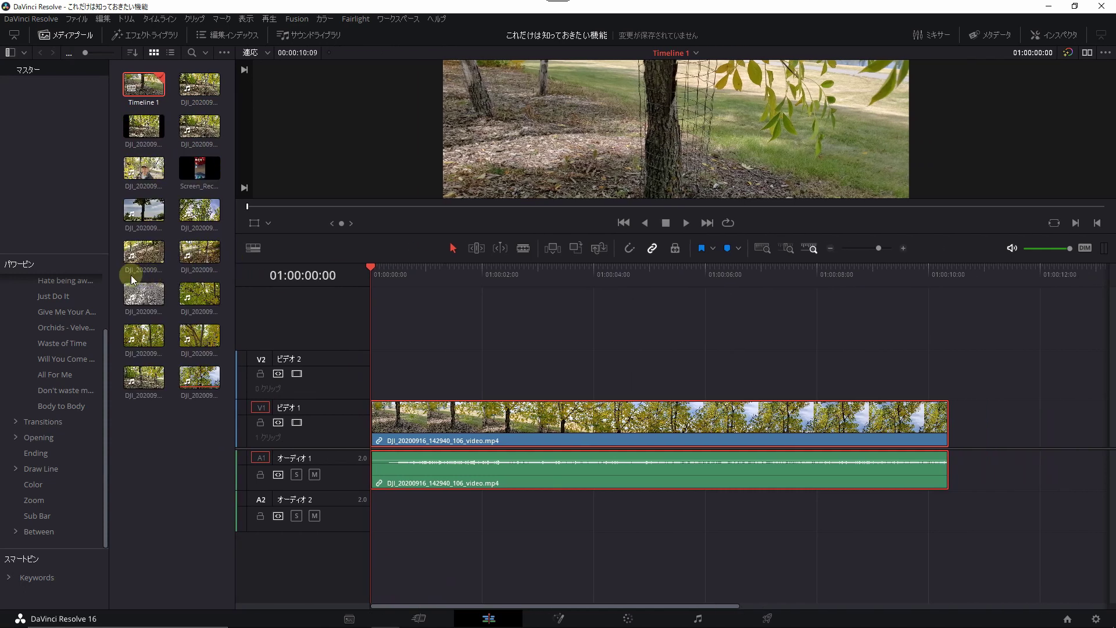
pyautogui.click(530, 430)
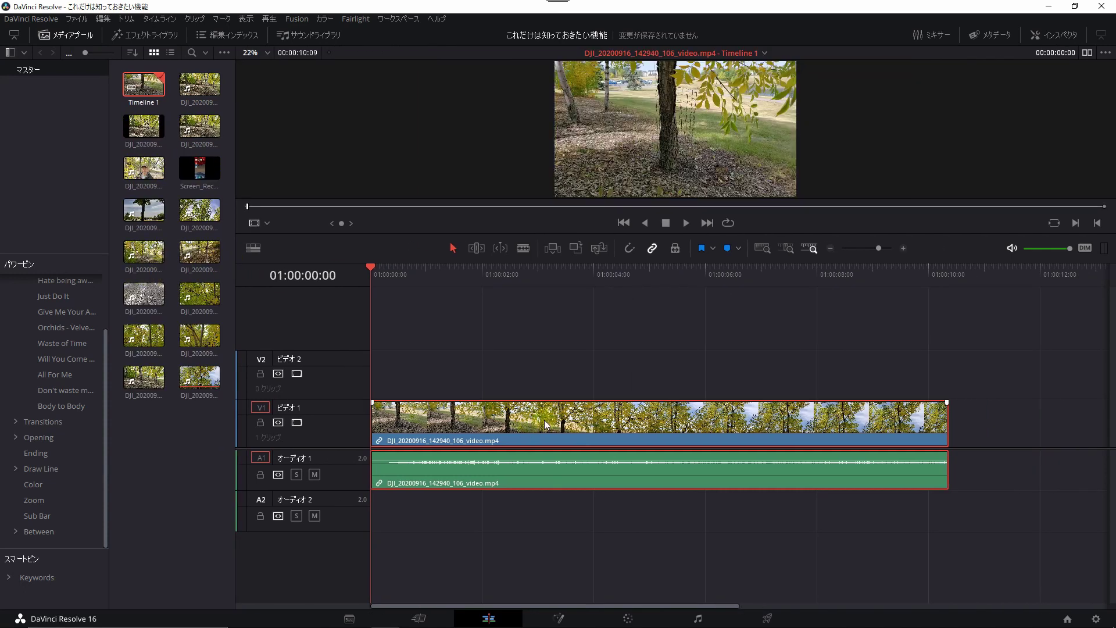
pyautogui.click(1053, 40)
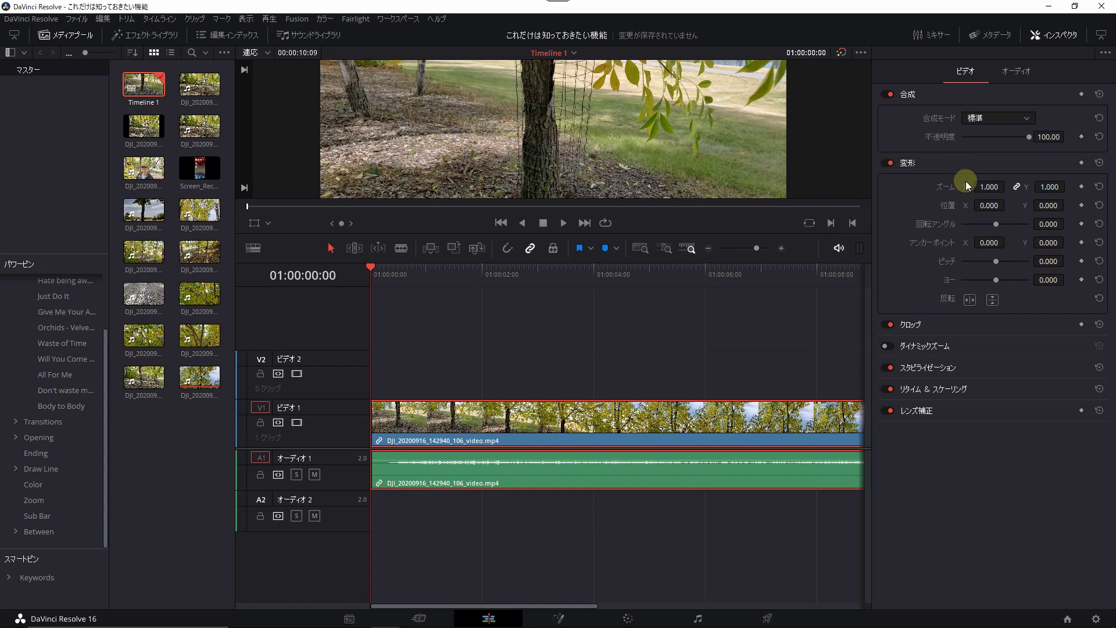
# - Check the Inspector's Audio and Video tabs, enlarge the viewer, and run the timeline full width
pyautogui.click(1015, 71)
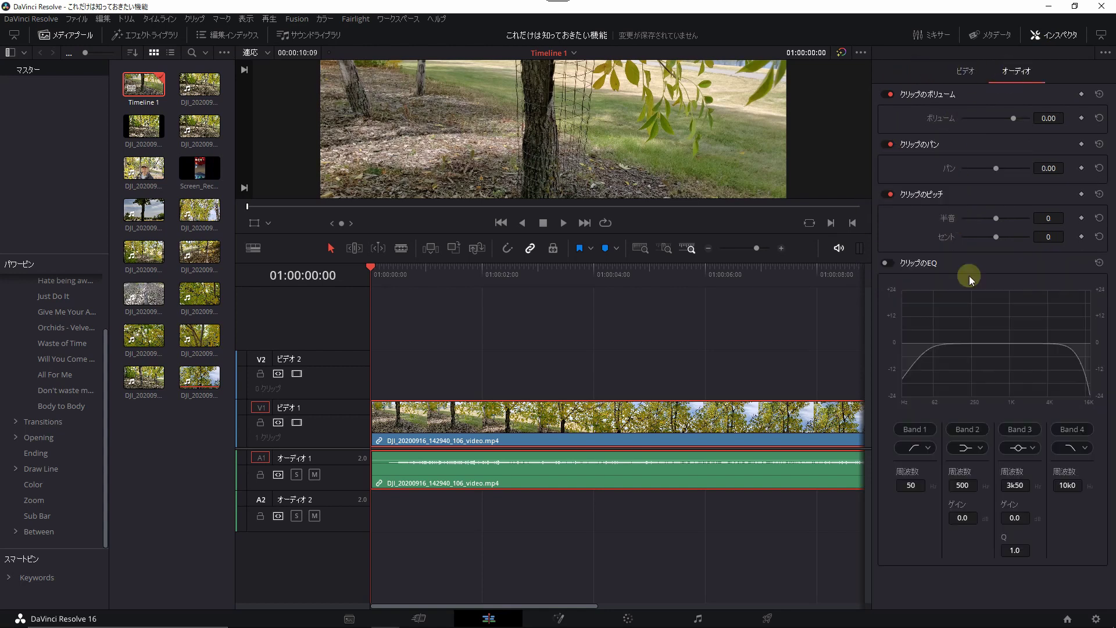
pyautogui.click(964, 71)
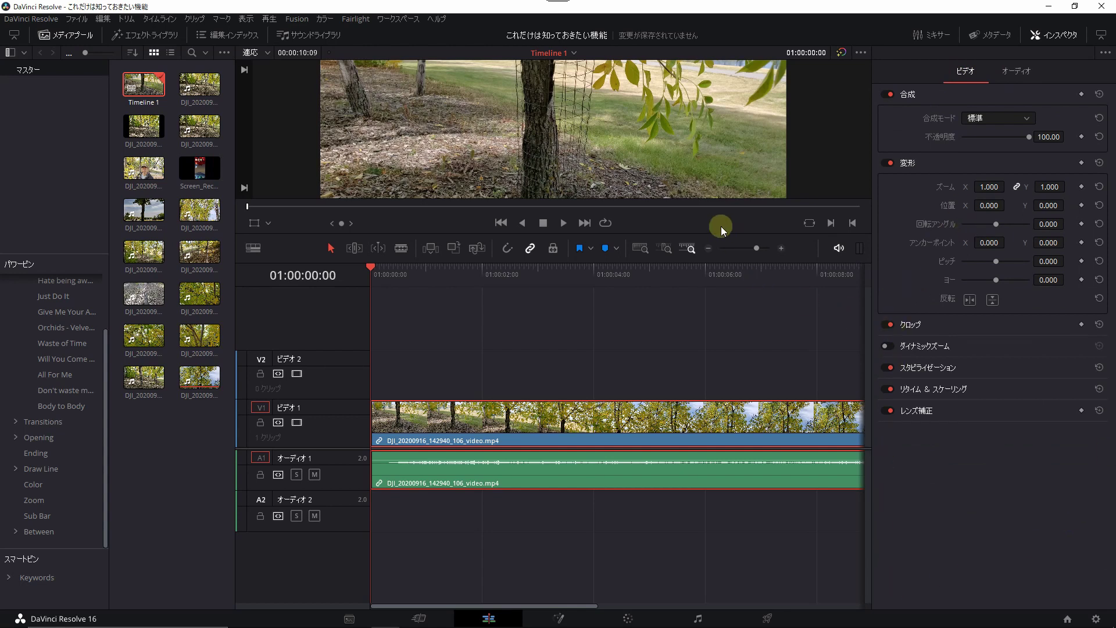
pyautogui.moveTo(718, 233); pyautogui.dragTo(718, 327)
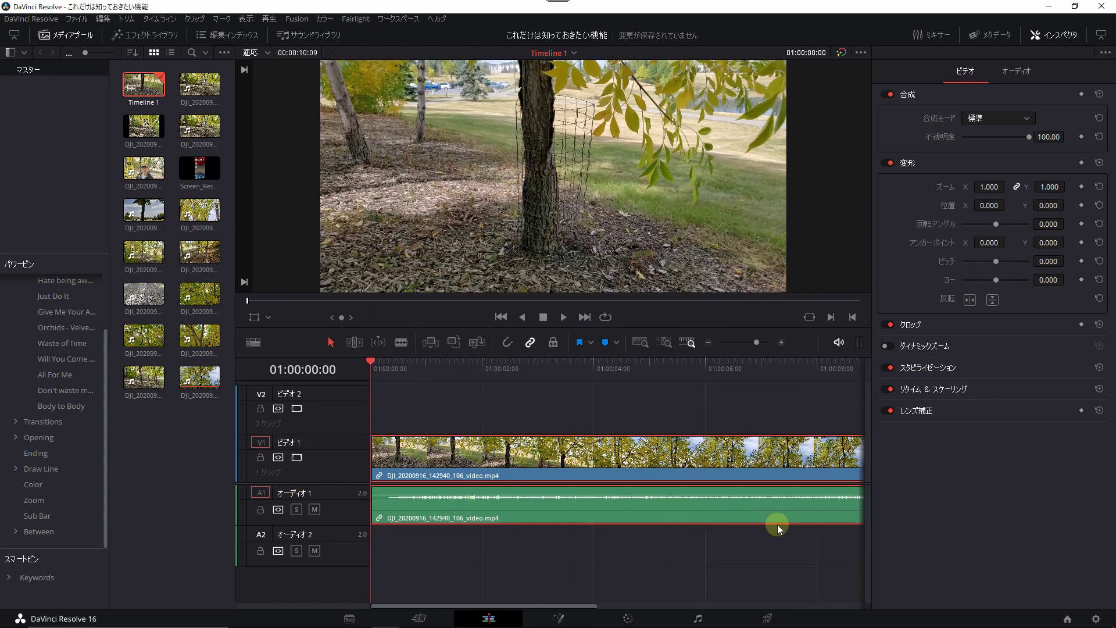
pyautogui.click(1100, 36)
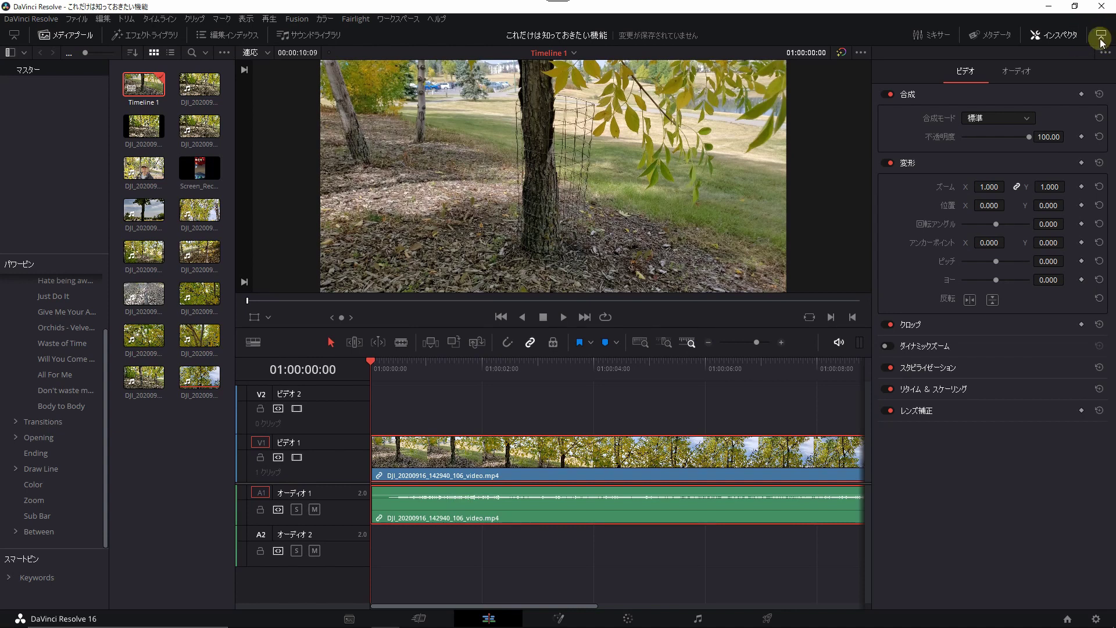
pyautogui.click(1100, 37)
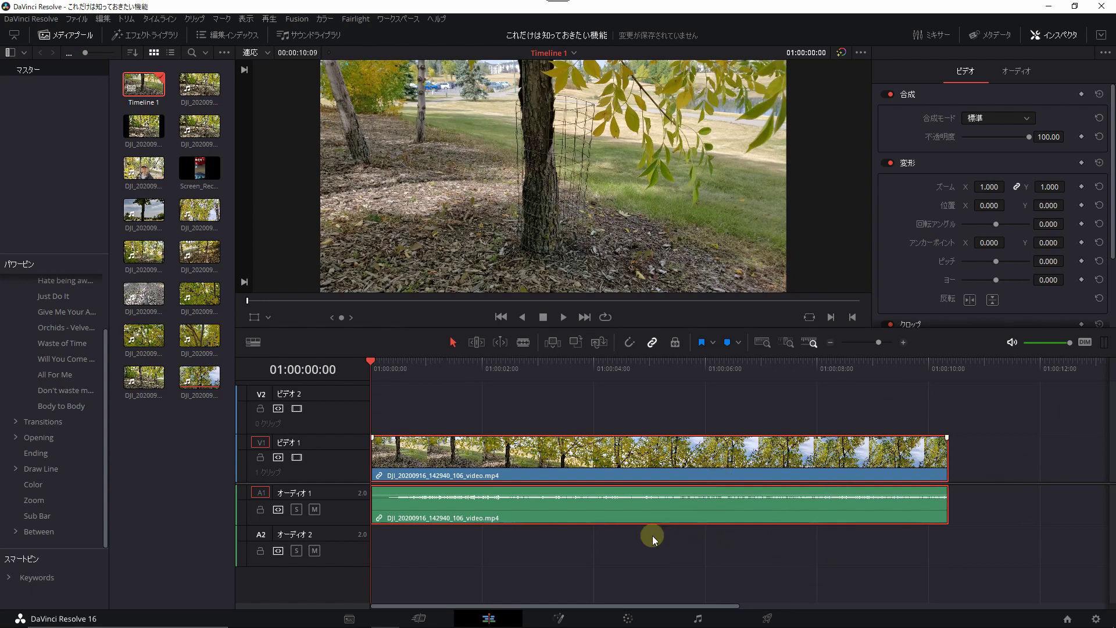
# - Play and scrub the tree clip from 01:00:01:23 to 01:00:05:04, then select it
pyautogui.click(481, 367)
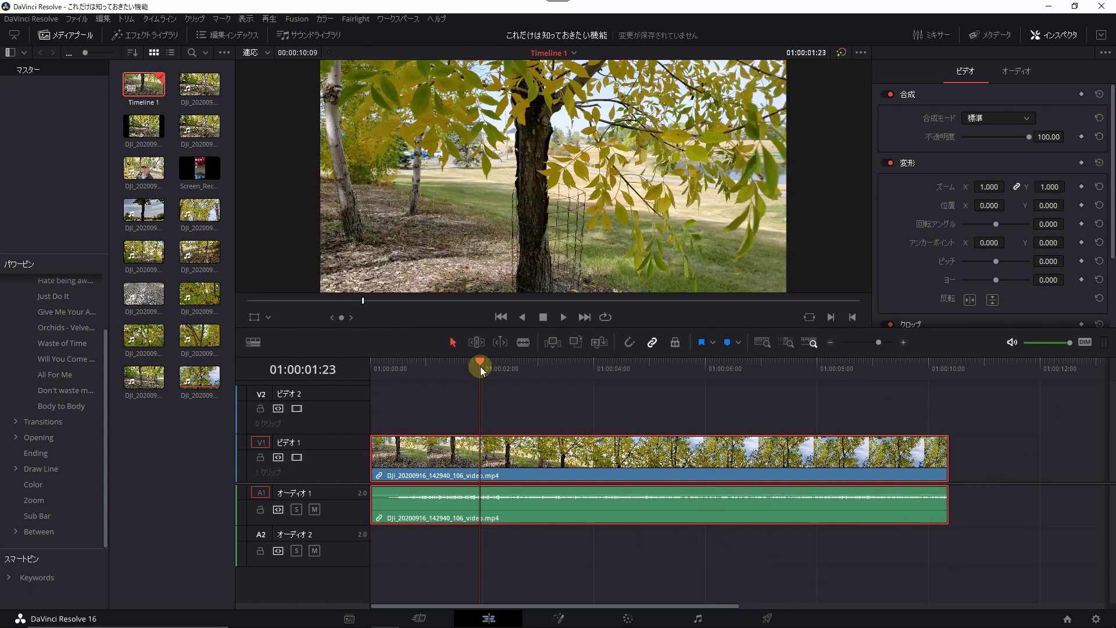
pyautogui.press('space')
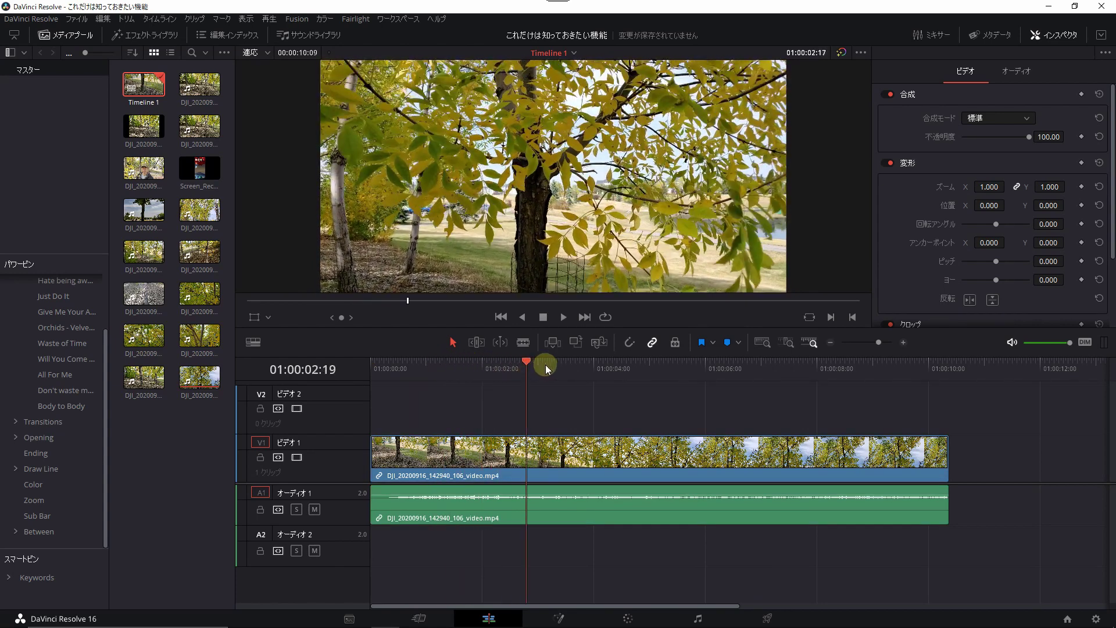
pyautogui.moveTo(480, 367); pyautogui.dragTo(657, 366)
pyautogui.click(648, 506)
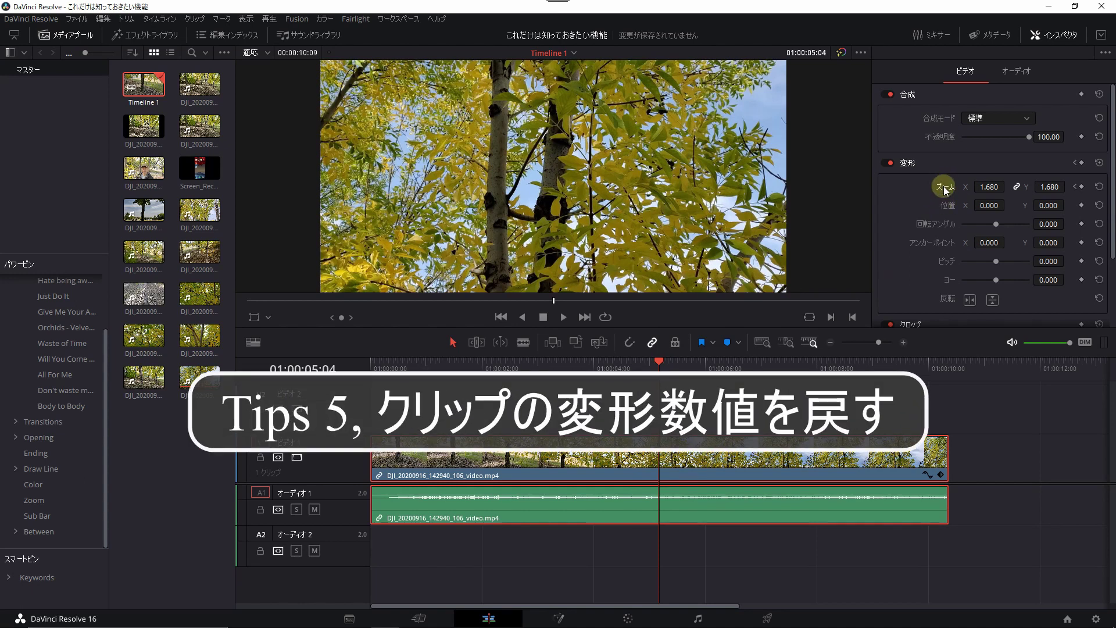
# - Reset Zoom to 1.000 and add a Zoom keyframe at 01:00:05:09
pyautogui.doubleClick(945, 187)
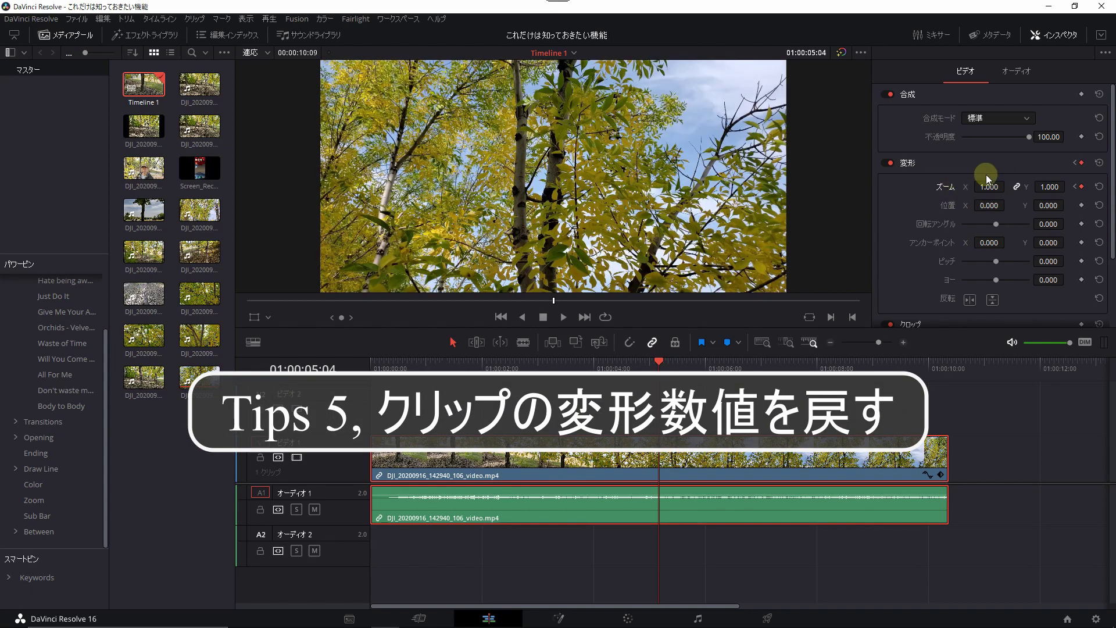
pyautogui.click(672, 364)
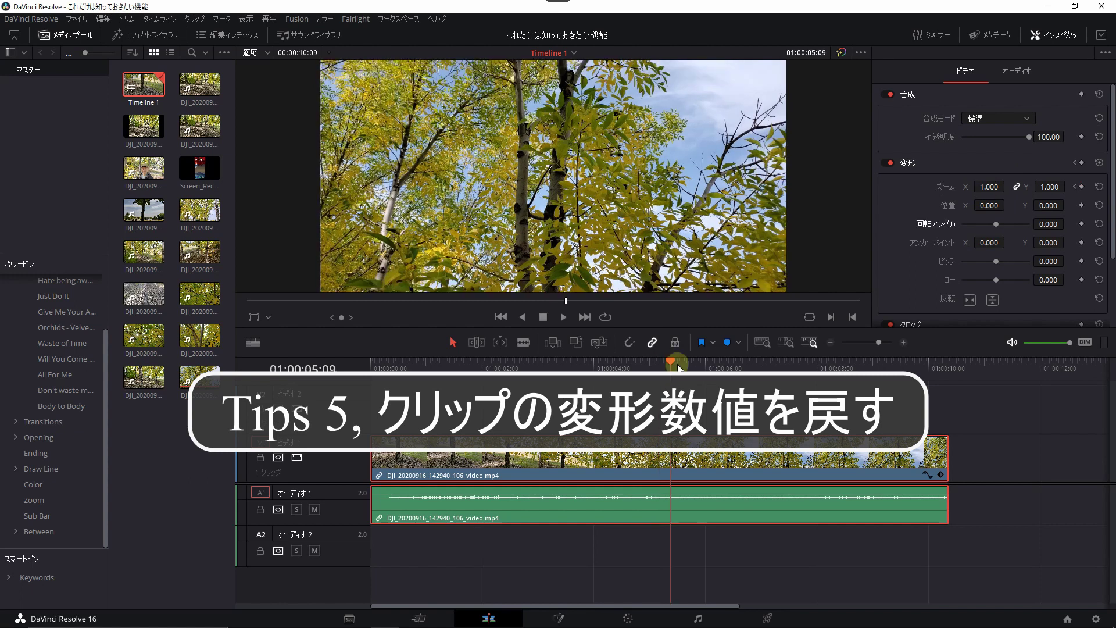
pyautogui.scroll(-3, 937, 224)
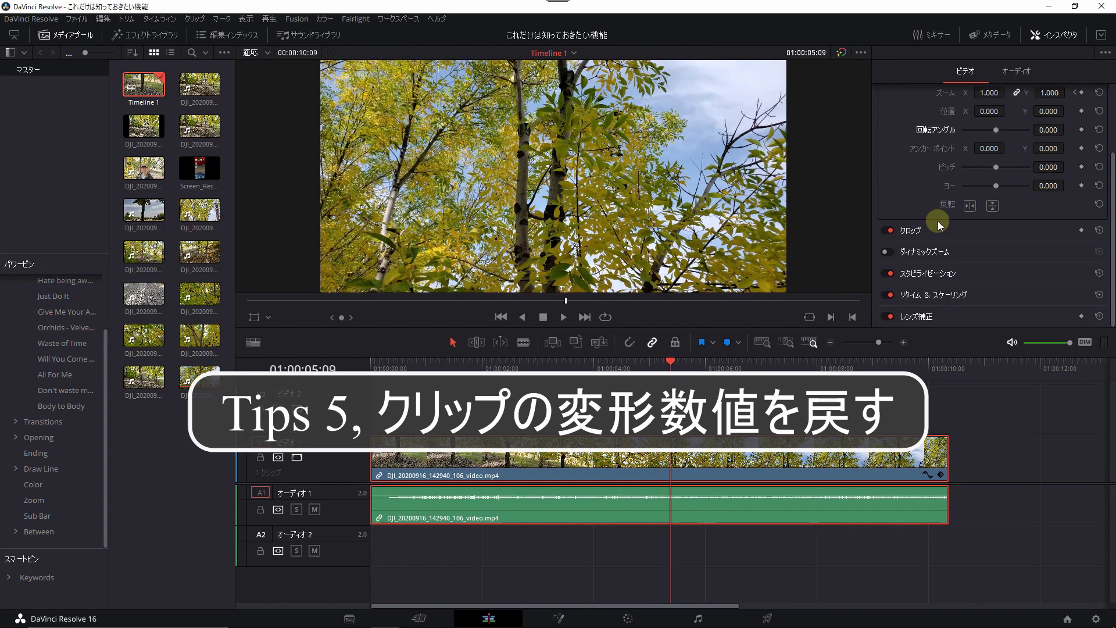
pyautogui.scroll(3, 940, 226)
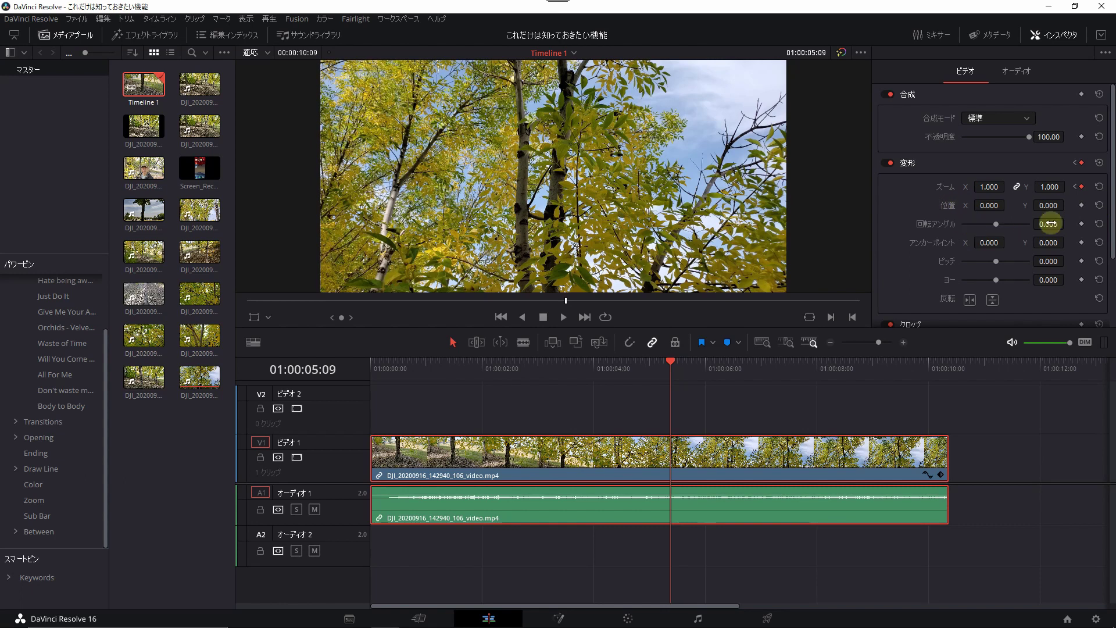
pyautogui.click(1081, 187)
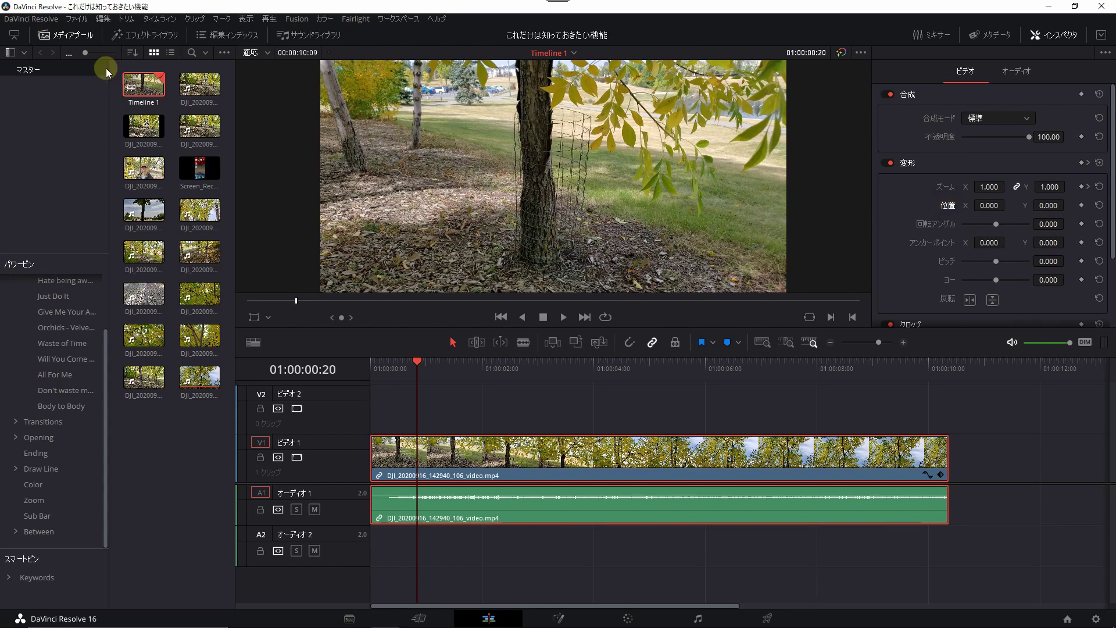
# - Place an Adjustment Clip from Effects at the start of V2 and preview playback
pyautogui.click(140, 36)
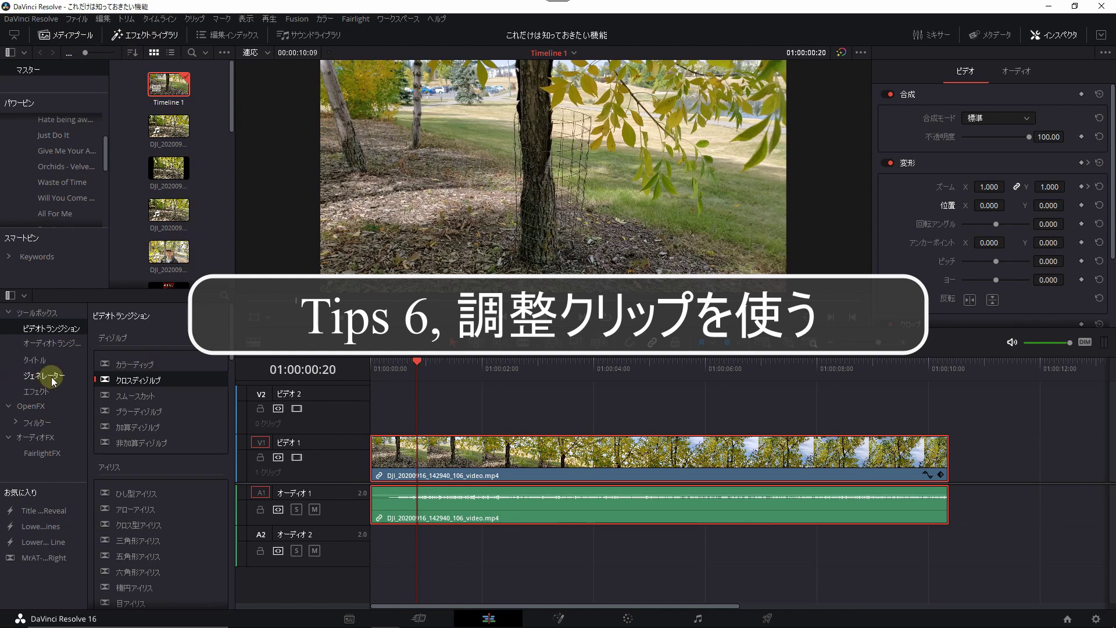
pyautogui.click(37, 393)
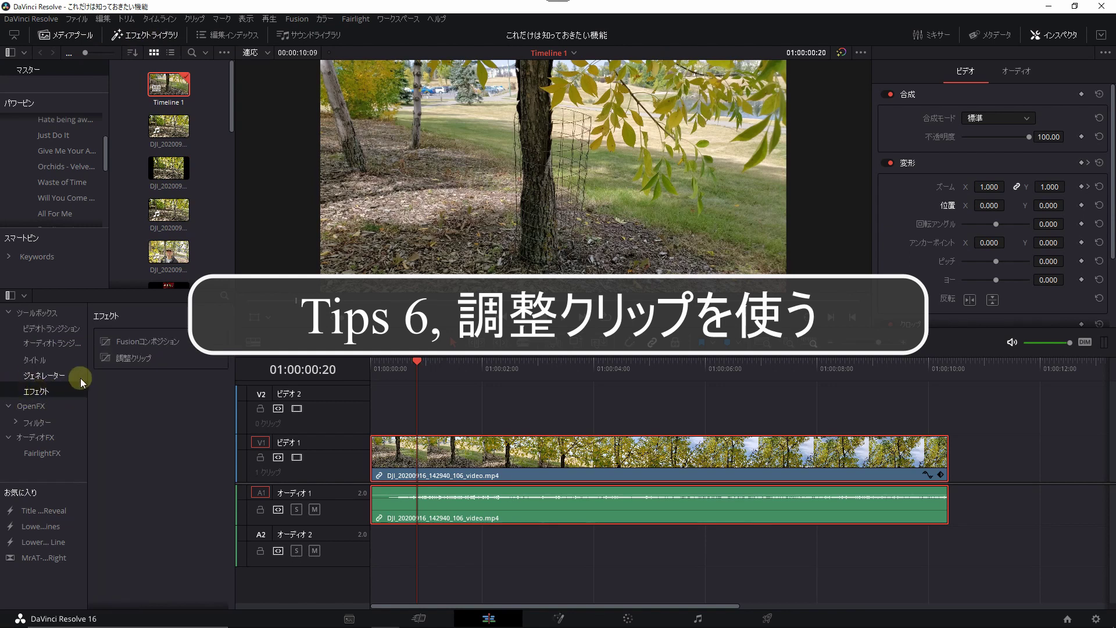
pyautogui.click(131, 361)
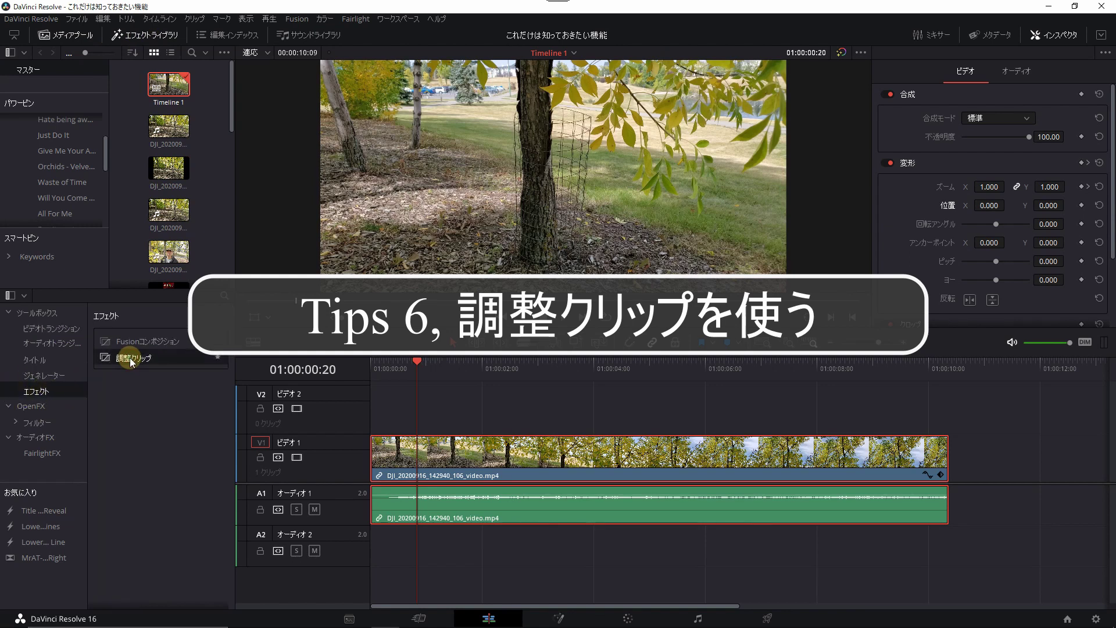
pyautogui.moveTo(131, 361); pyautogui.dragTo(361, 424)
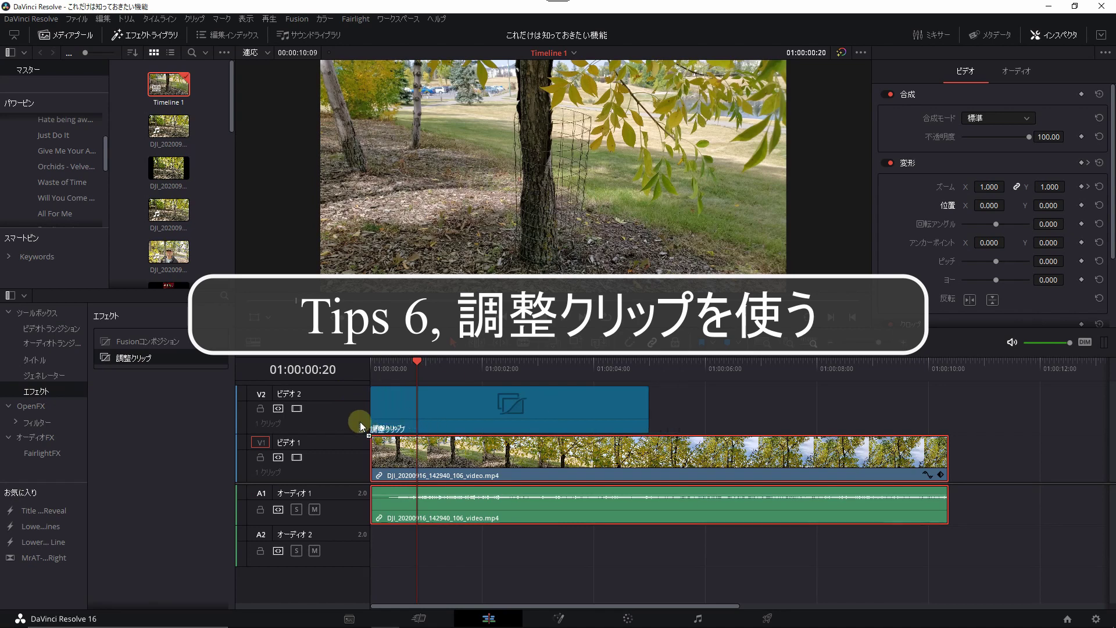
pyautogui.press('space')
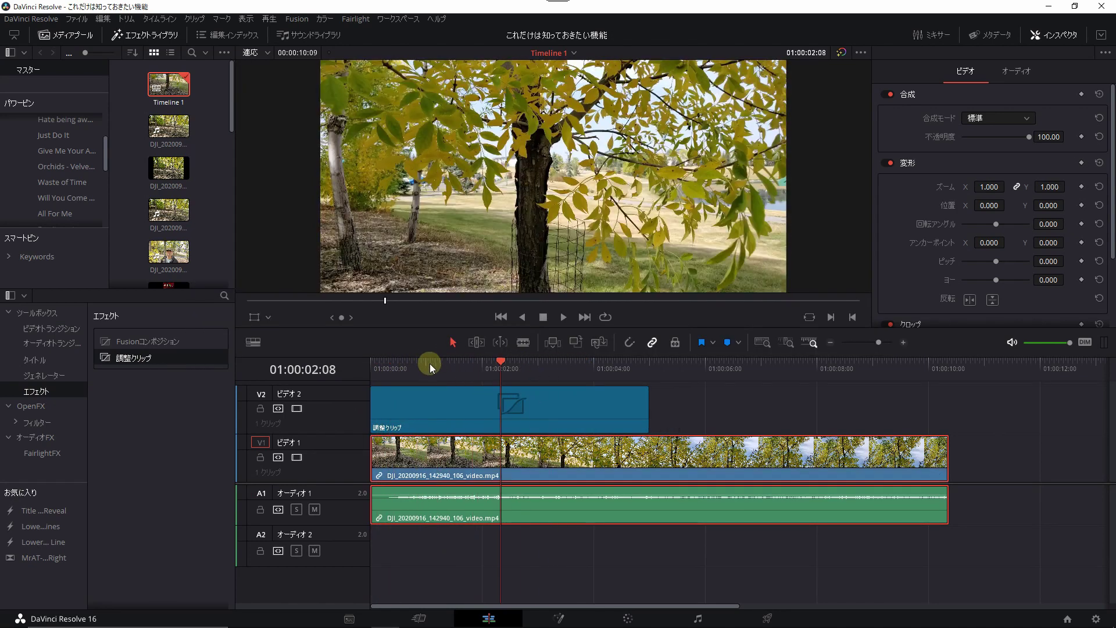
# - Set the adjustment clip's Zoom to 1.900, then delete it from V2
pyautogui.click(446, 406)
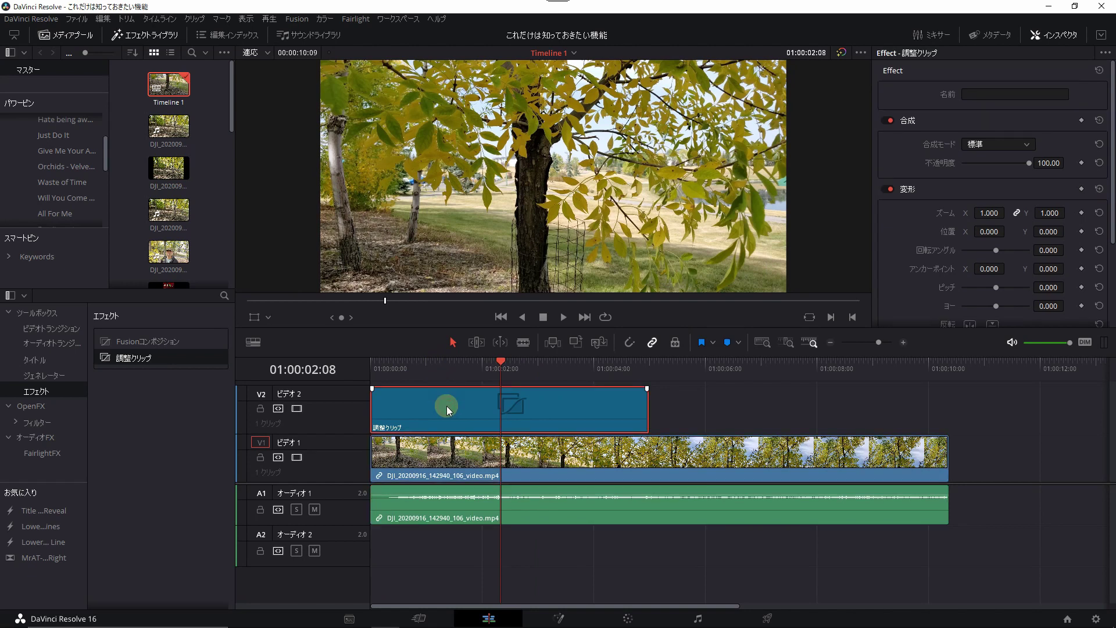
pyautogui.moveTo(991, 213); pyautogui.dragTo(1039, 217)
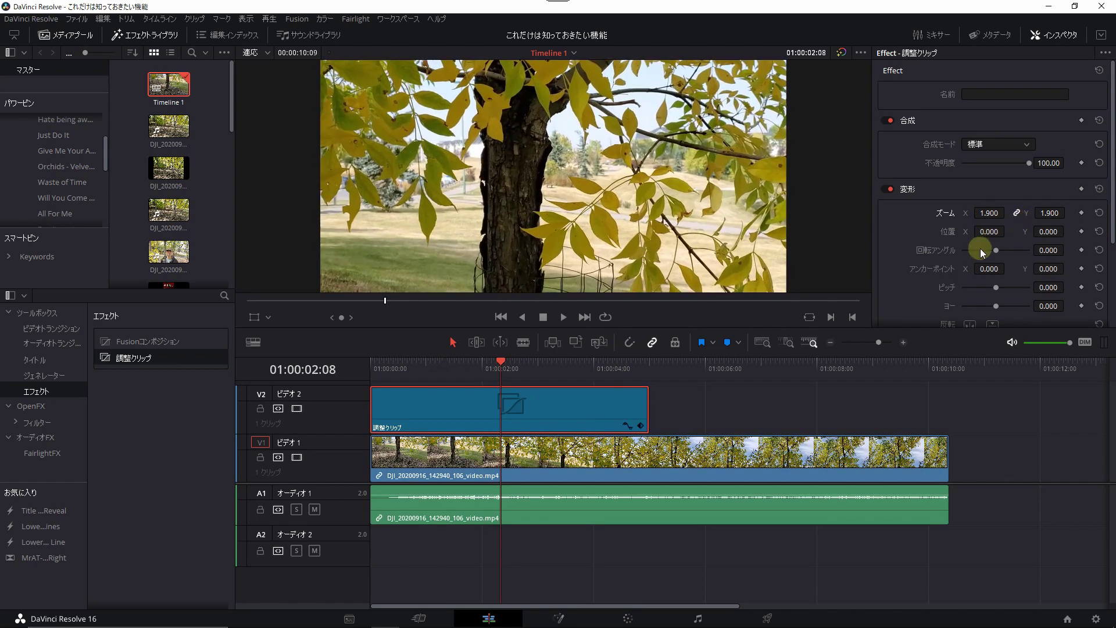
pyautogui.click(557, 406)
pyautogui.press('Delete')
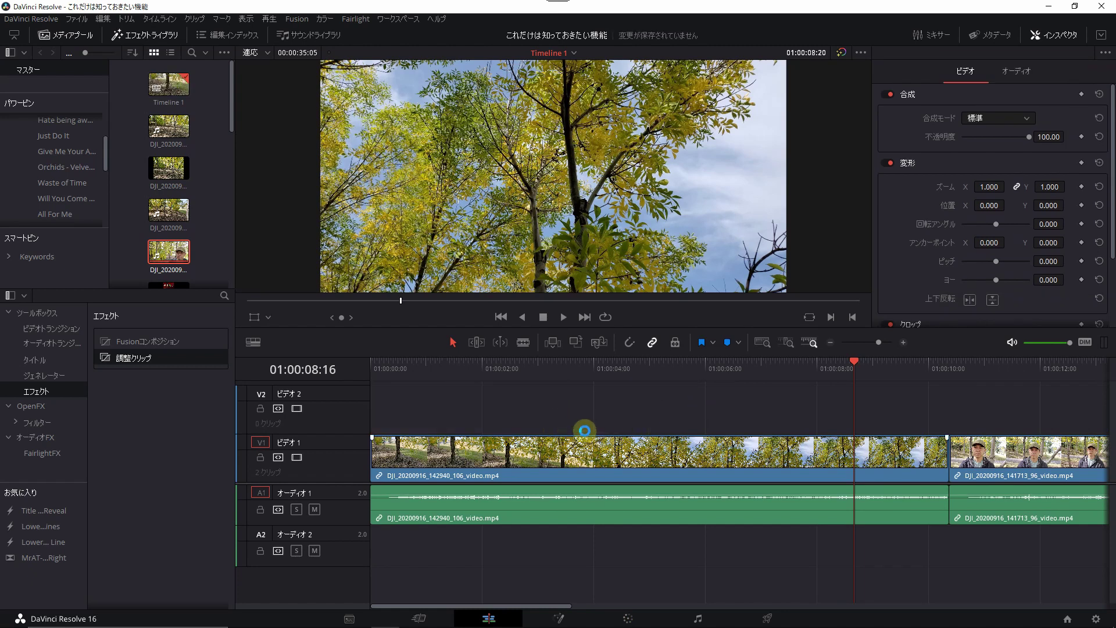
# - Add an Adjustment Clip on V2 and stretch it to the end of V1
pyautogui.scroll(-3, 558, 440)
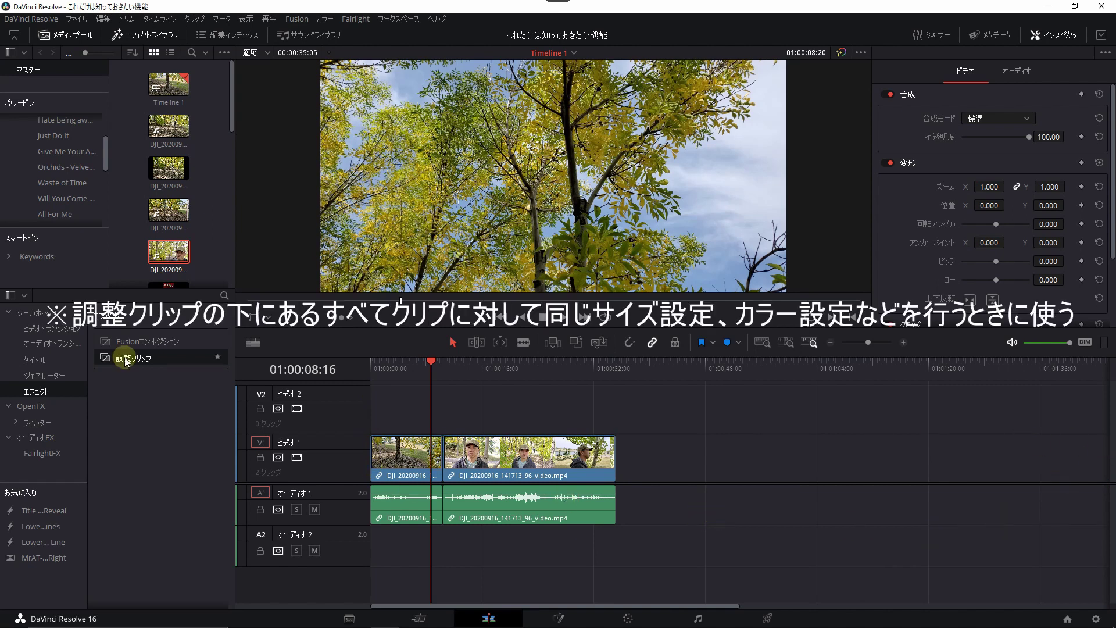
pyautogui.moveTo(125, 359); pyautogui.dragTo(367, 414)
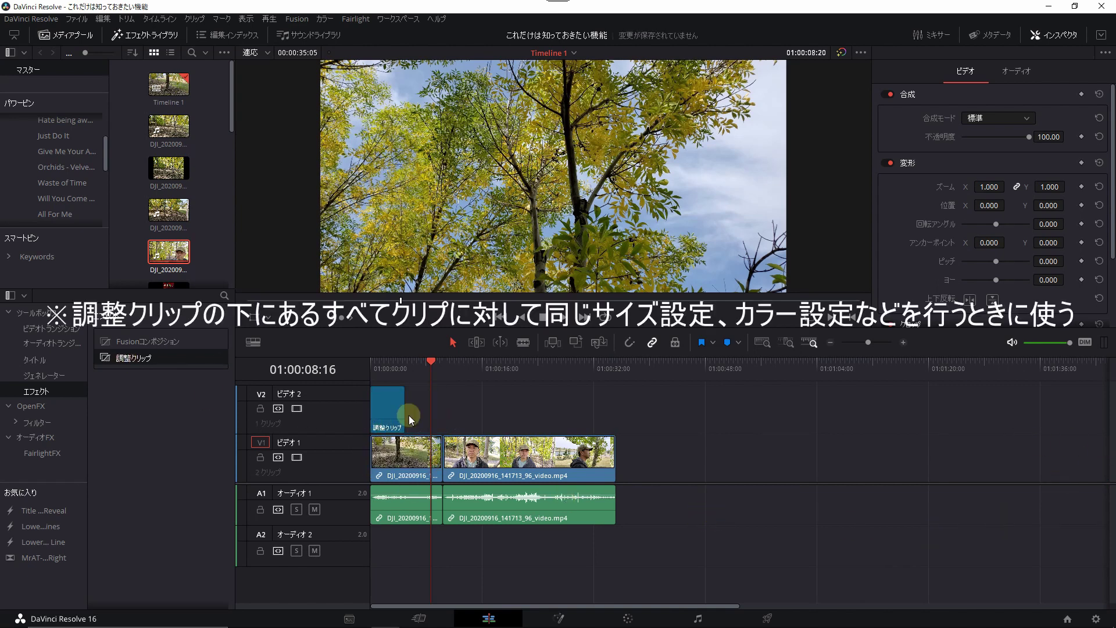
pyautogui.click(410, 415)
pyautogui.moveTo(404, 411); pyautogui.dragTo(615, 411)
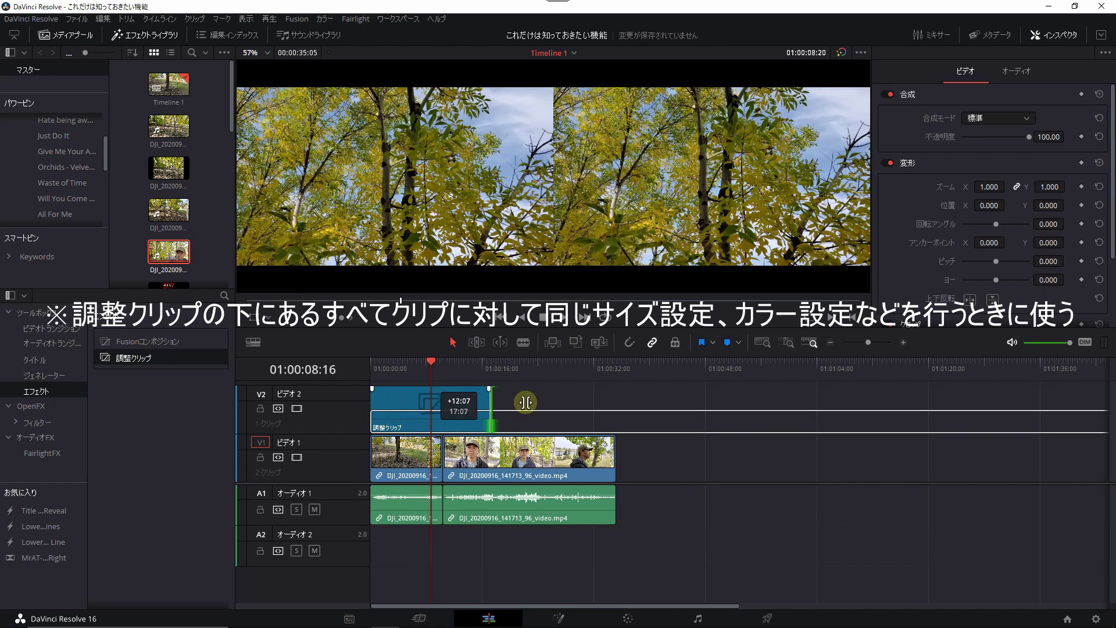
# - Lower a Curves point on the Color page to darken the image, then return to Edit
pyautogui.click(627, 618)
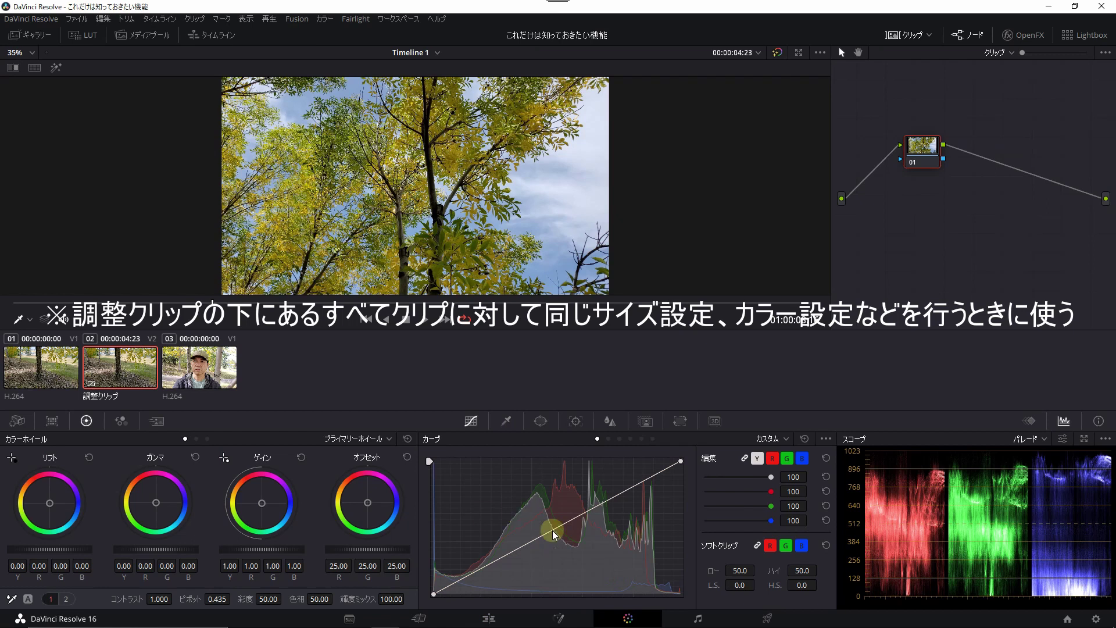
pyautogui.moveTo(561, 526); pyautogui.dragTo(569, 565)
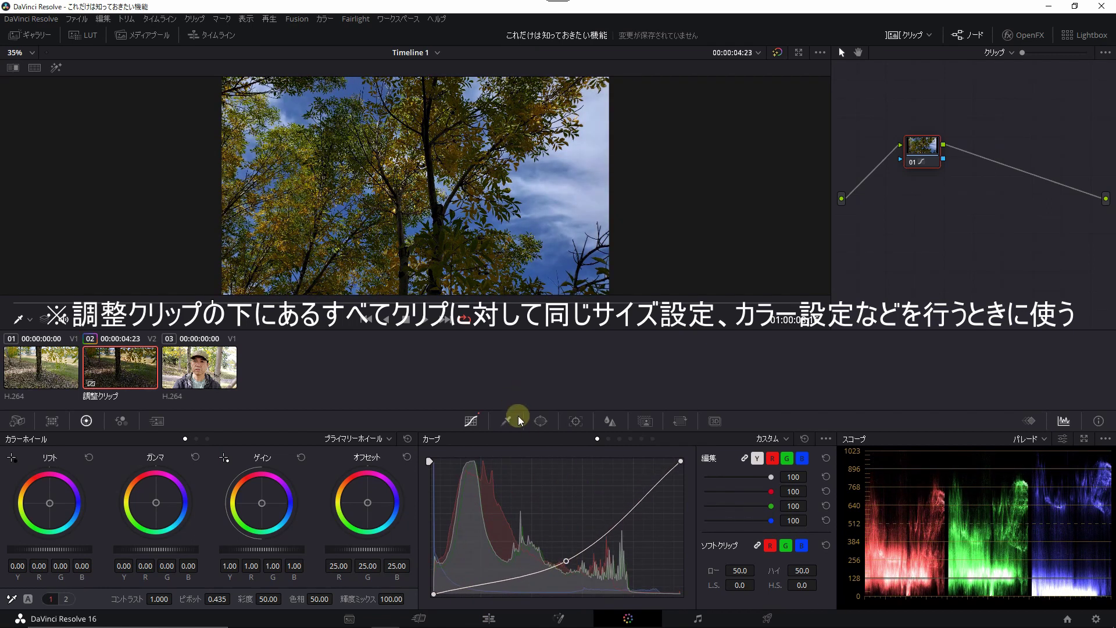
pyautogui.click(492, 619)
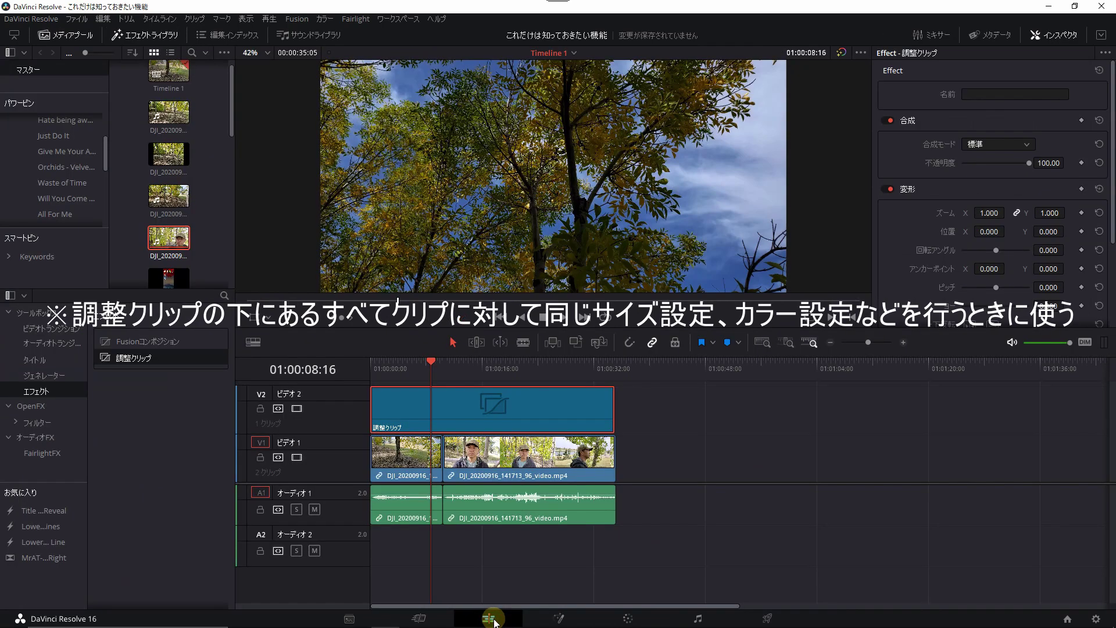
# - Scrub the timeline and compare the V1 clips, keeping the V2 adjustment clip around the cut
pyautogui.moveTo(423, 378); pyautogui.dragTo(536, 405)
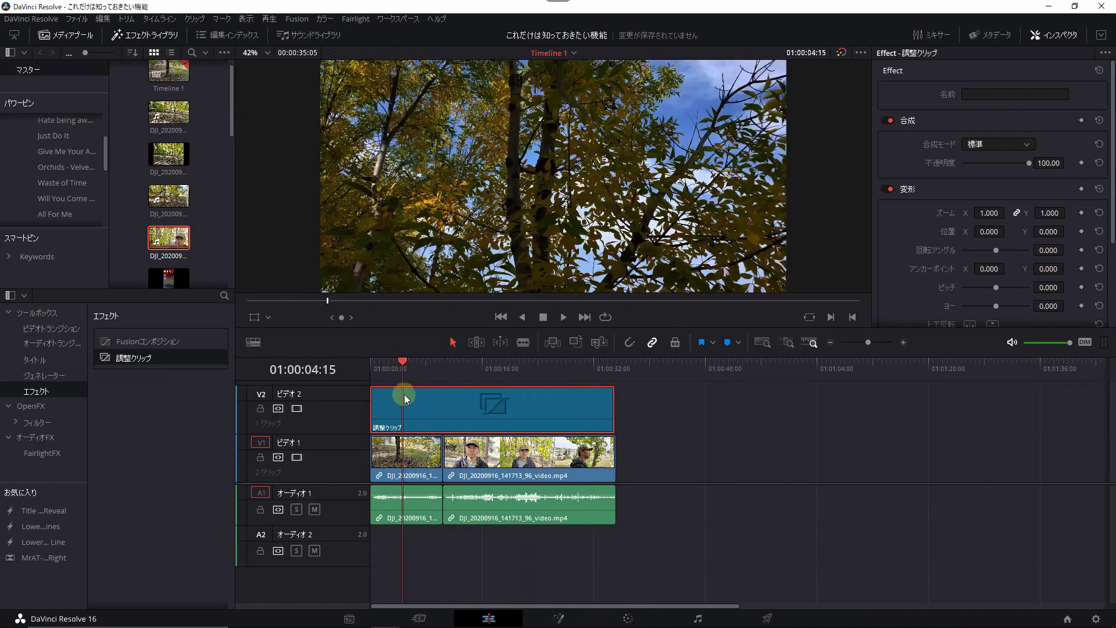
pyautogui.click(490, 468)
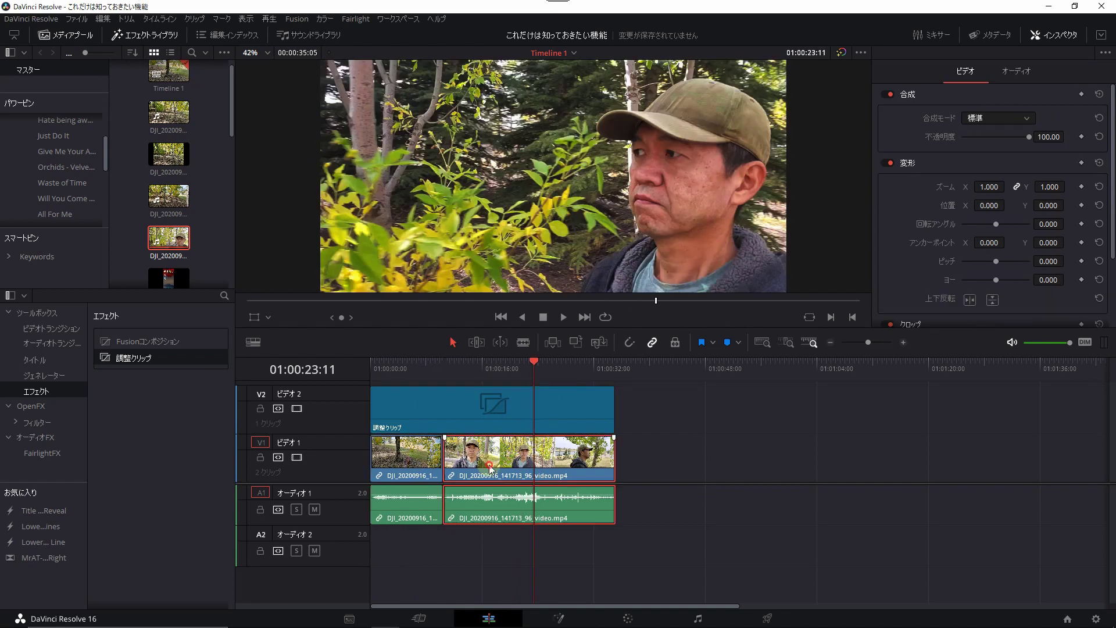
pyautogui.click(454, 406)
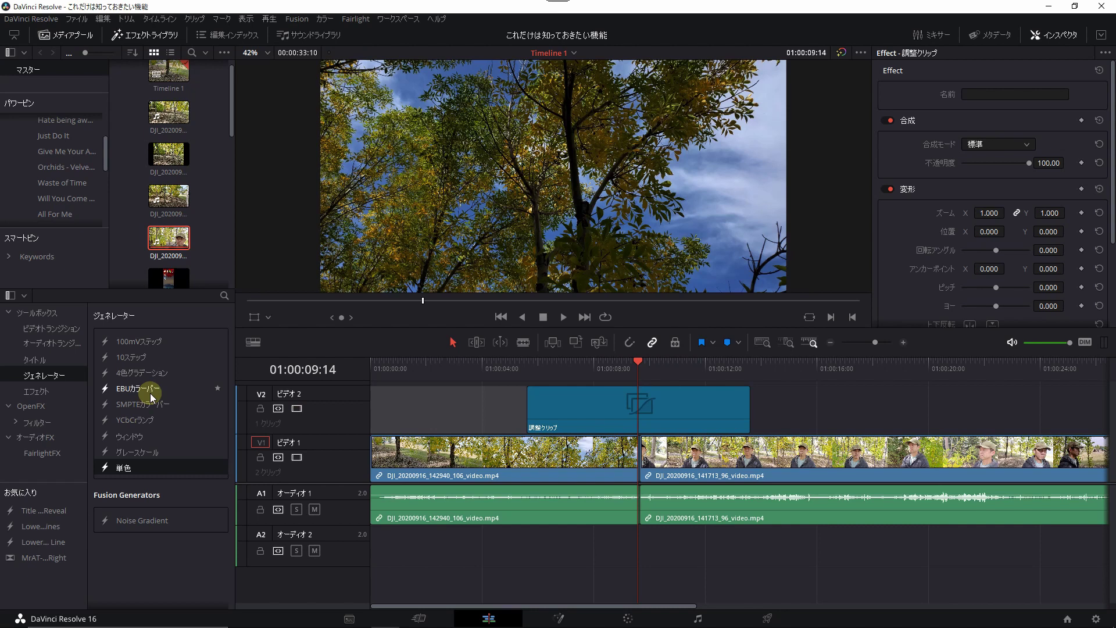
# - Delete the V2 adjustment clip and roll the A3 music clips' join earlier
pyautogui.click(600, 404)
pyautogui.click(595, 403)
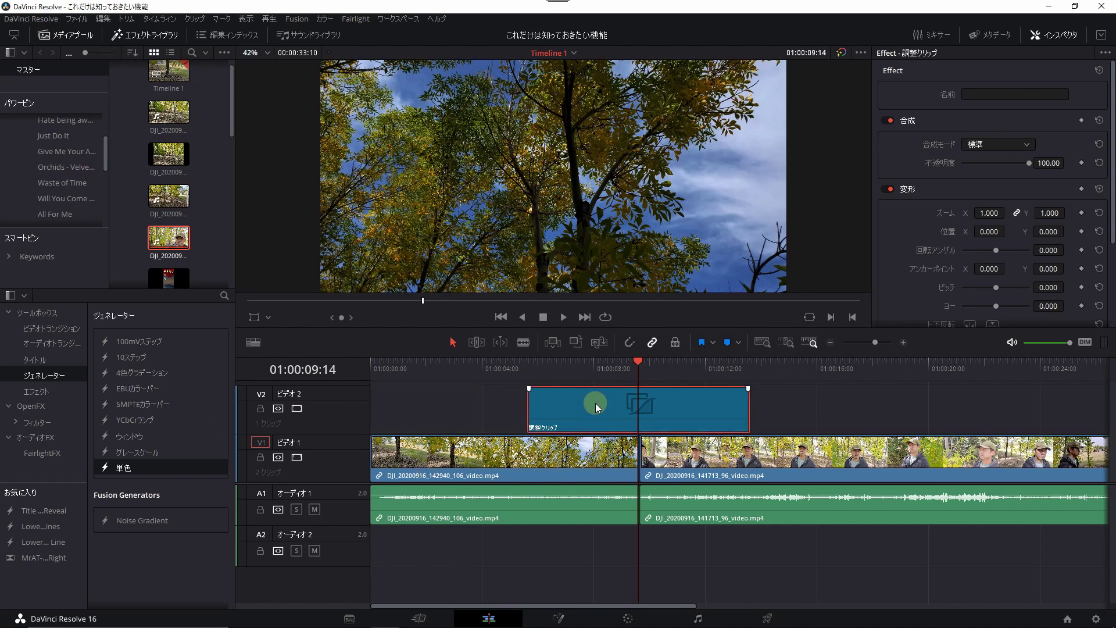
pyautogui.press('Delete')
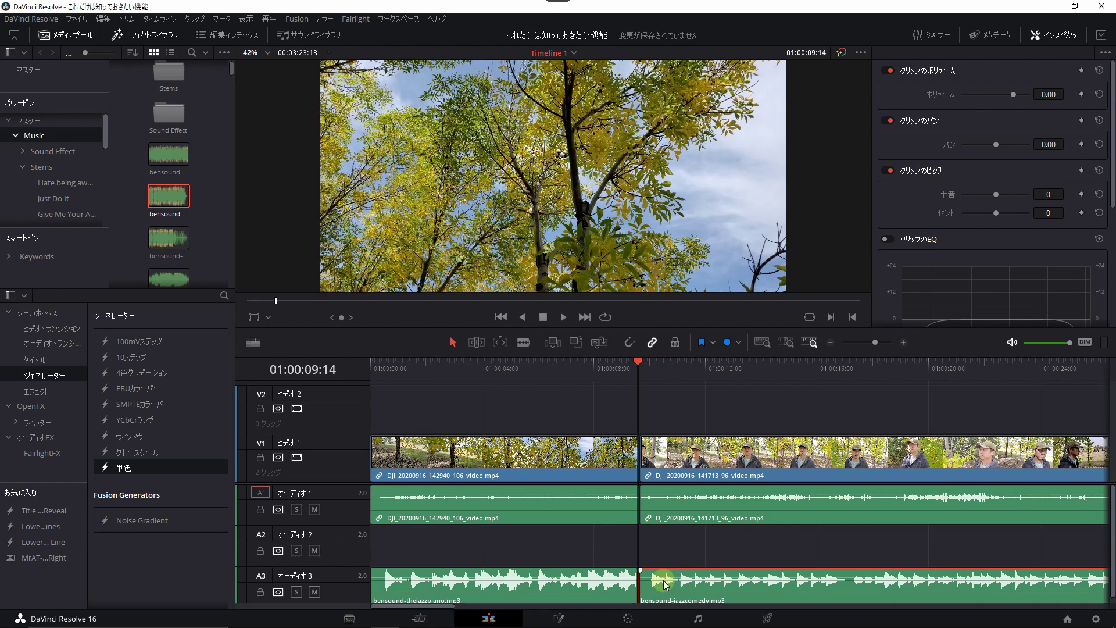
pyautogui.moveTo(640, 578); pyautogui.dragTo(619, 578)
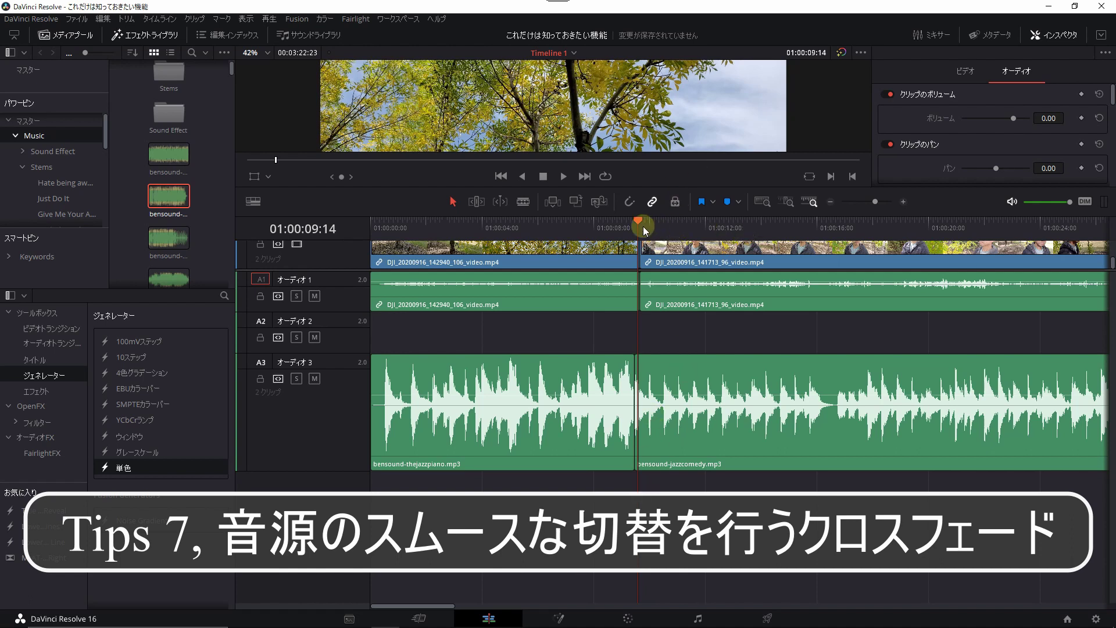
# - Lower the A3 music volume to about -7.29 dB and play back around the join
pyautogui.moveTo(639, 223); pyautogui.dragTo(609, 223)
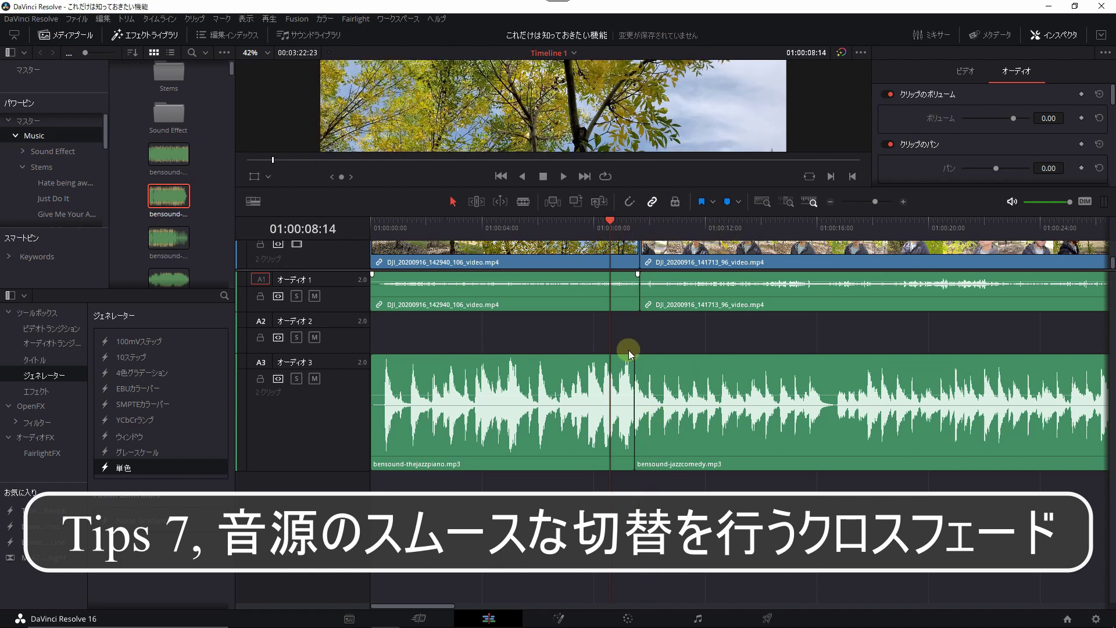
pyautogui.moveTo(608, 393); pyautogui.dragTo(608, 409)
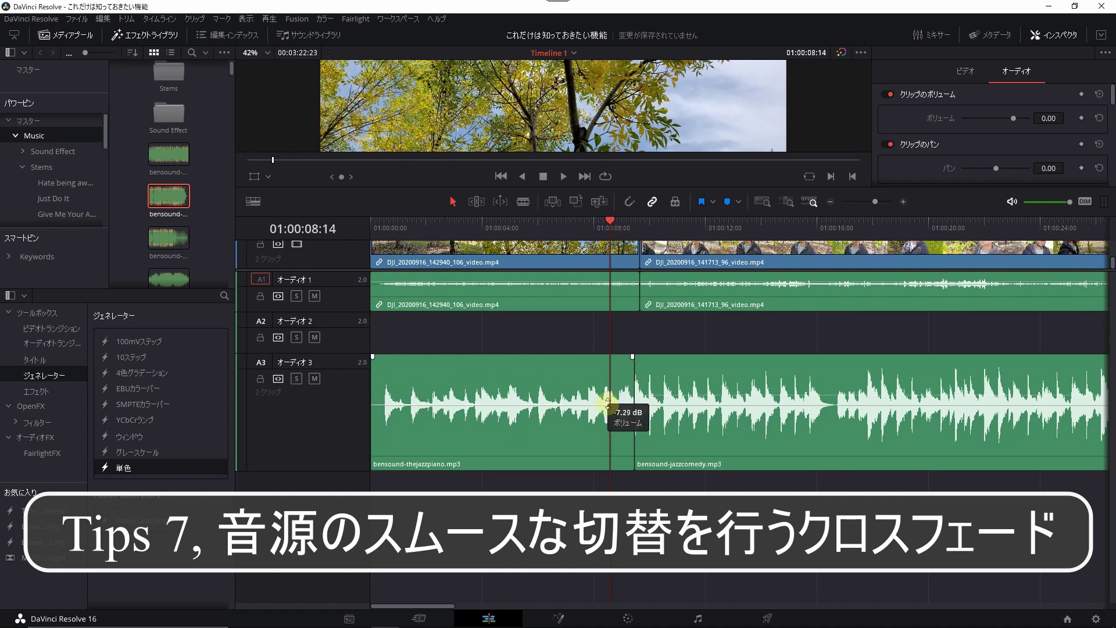
pyautogui.press('space')
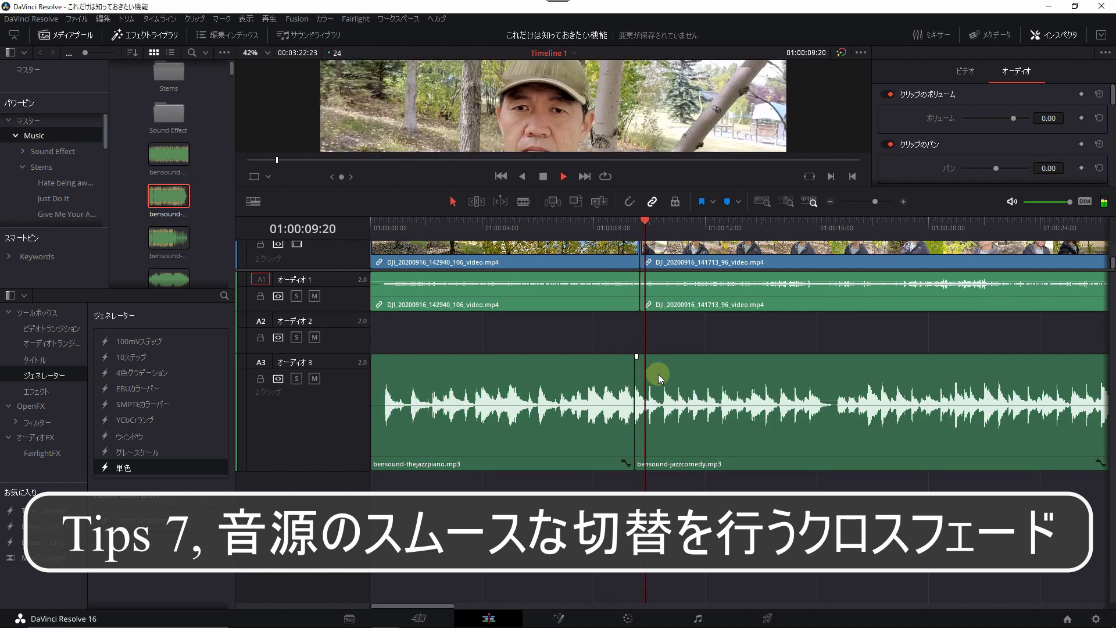
pyautogui.click(592, 225)
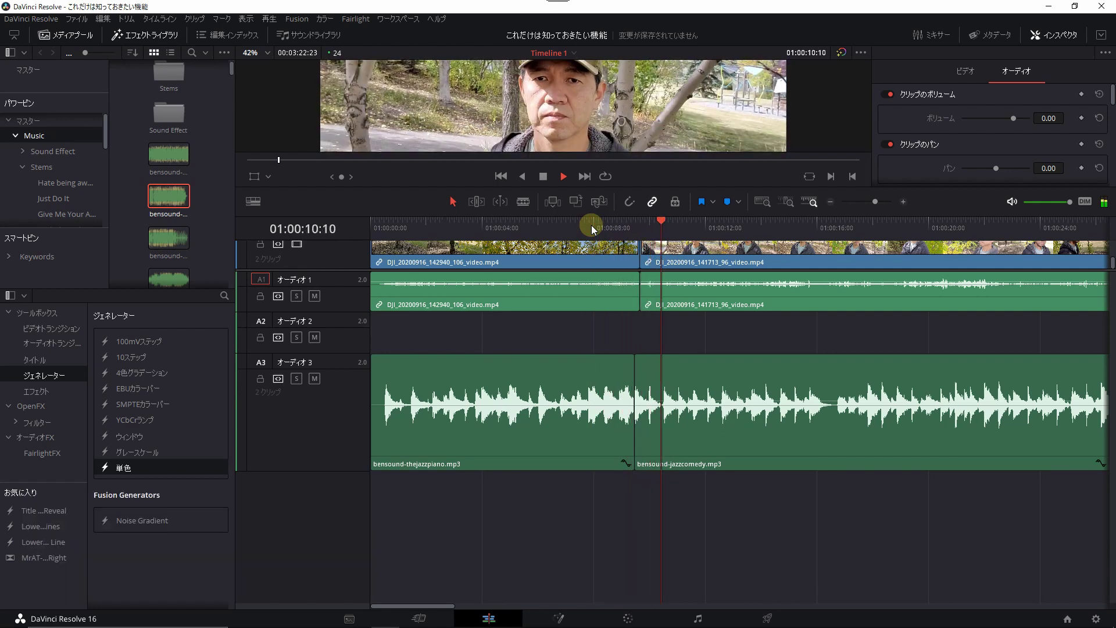
pyautogui.press('space')
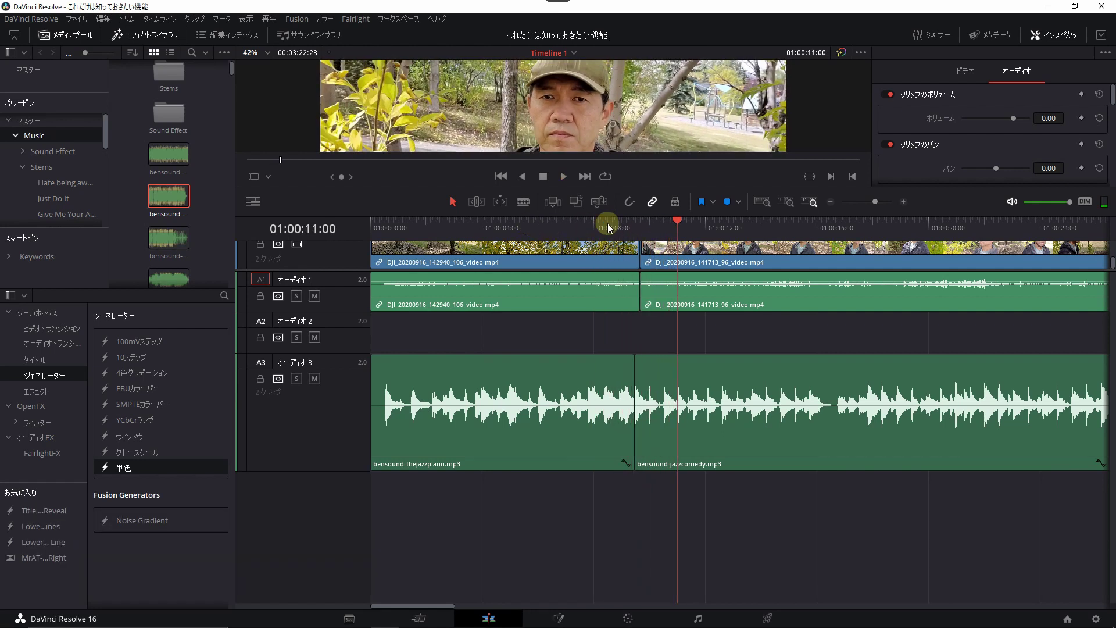
# - Park the playhead at 01:00:08:10 just before the music cut and show the audio transitions
pyautogui.click(633, 225)
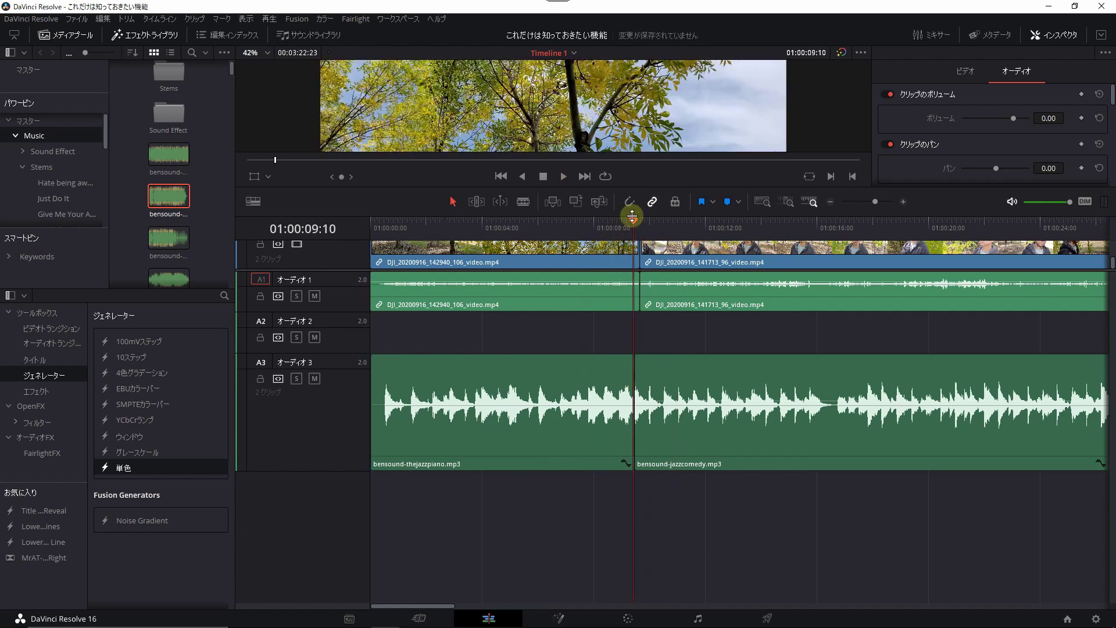
pyautogui.moveTo(633, 225); pyautogui.dragTo(604, 225)
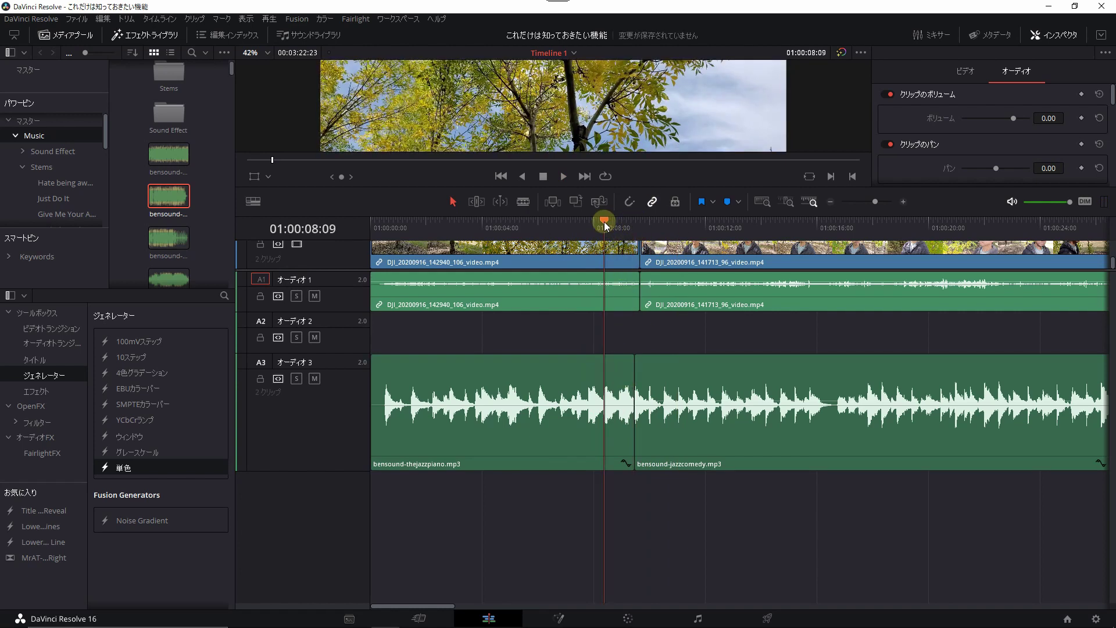
pyautogui.moveTo(605, 225); pyautogui.dragTo(606, 227)
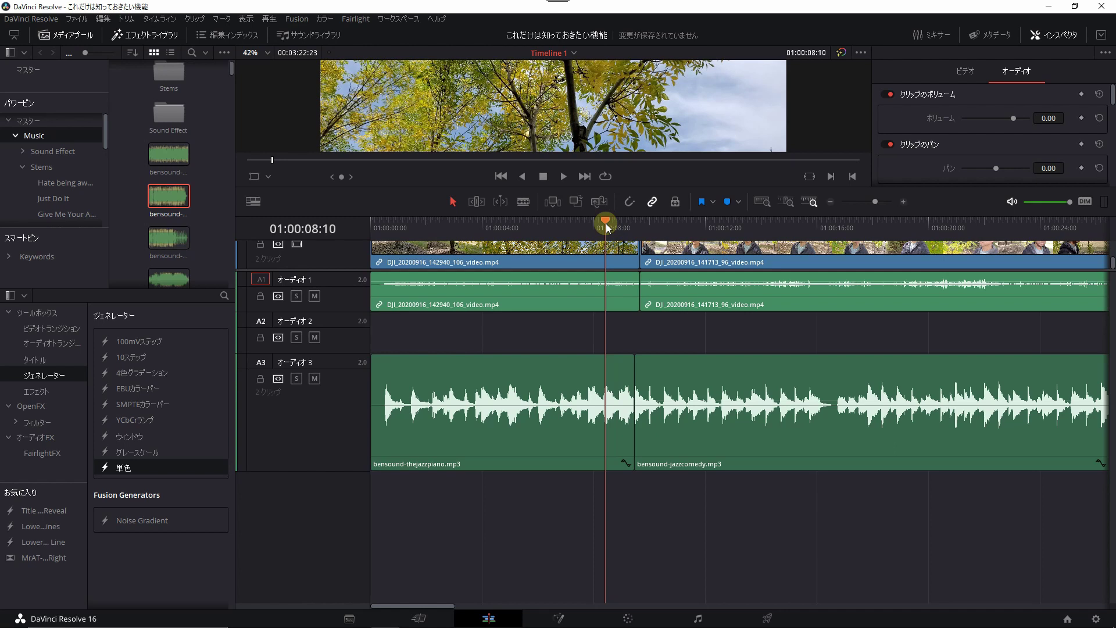
pyautogui.click(49, 345)
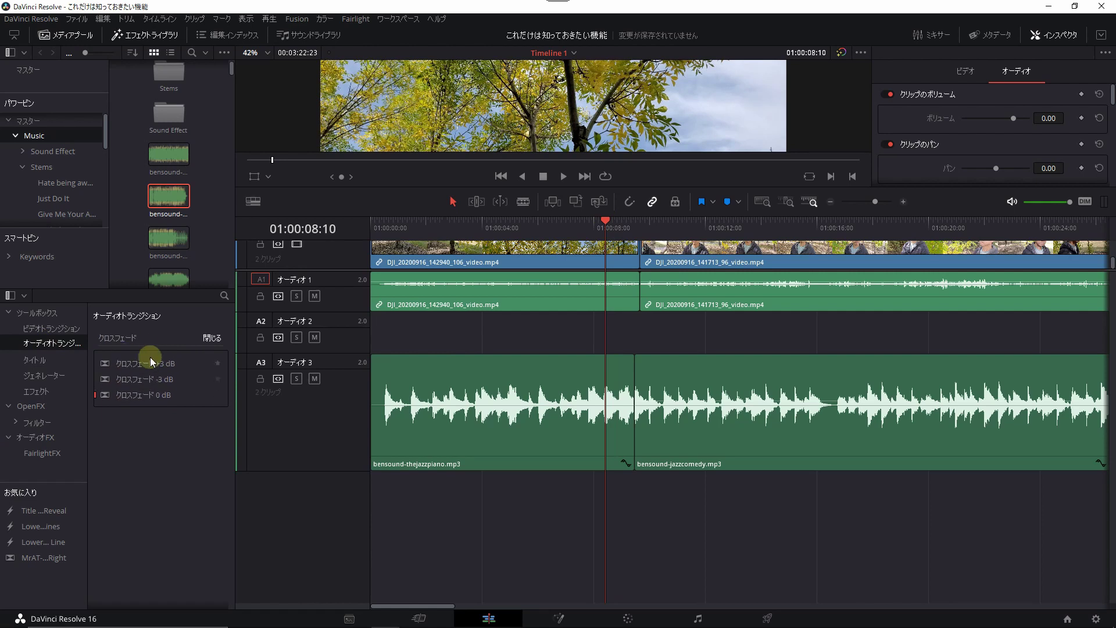
pyautogui.rightClick(167, 366)
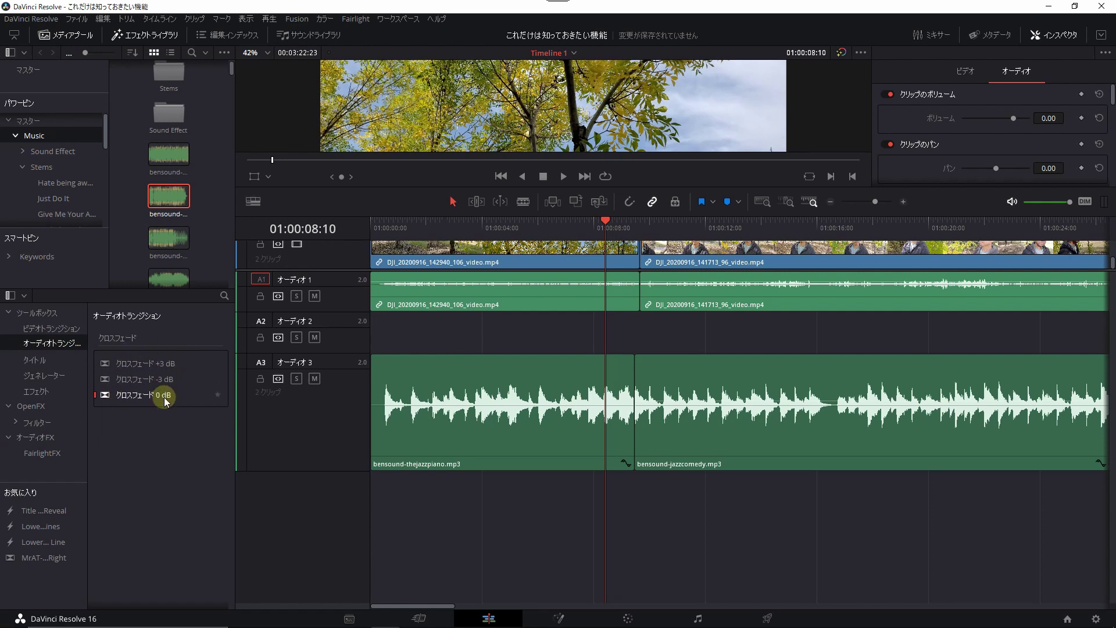
pyautogui.click(174, 381)
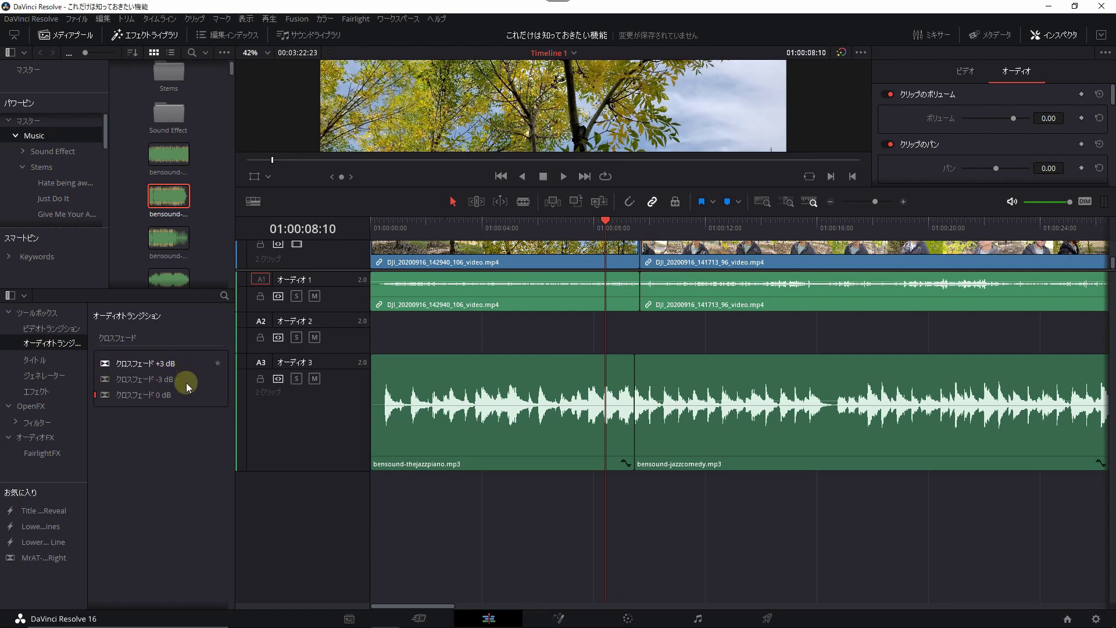
pyautogui.click(170, 395)
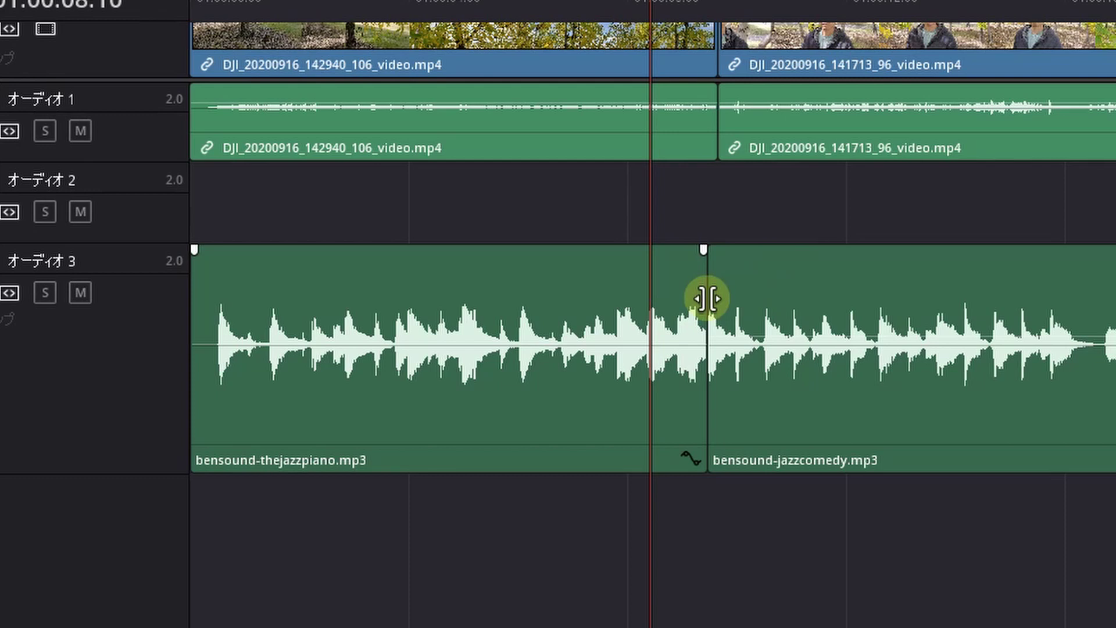
# - Add a 12-frame 0 dB crossfade at the A3 music join and play it back
pyautogui.rightClick(707, 298)
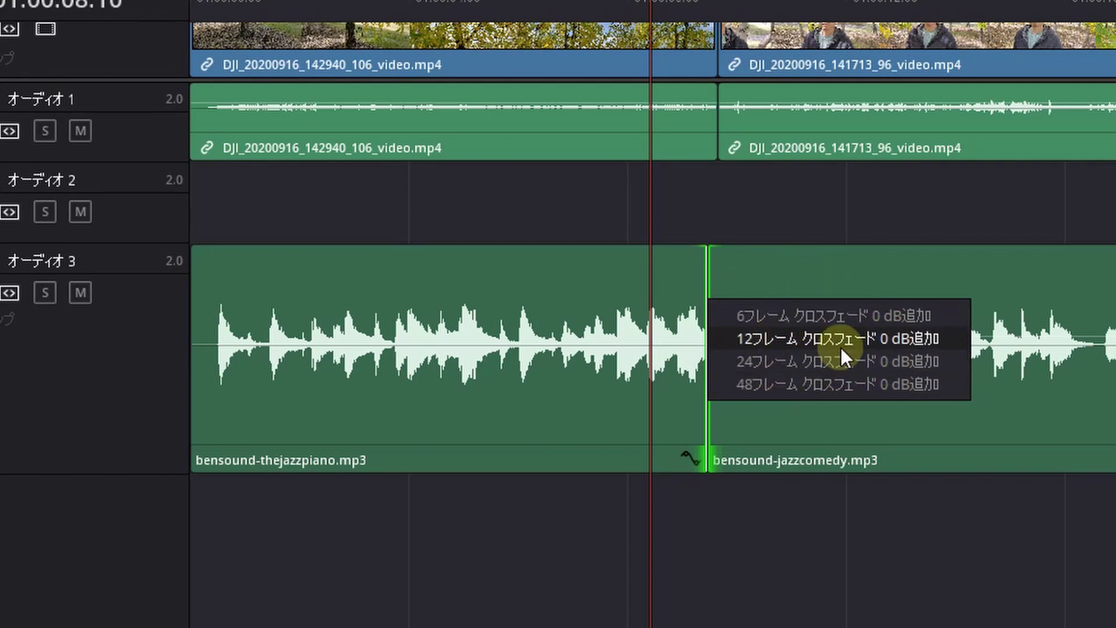
pyautogui.click(766, 339)
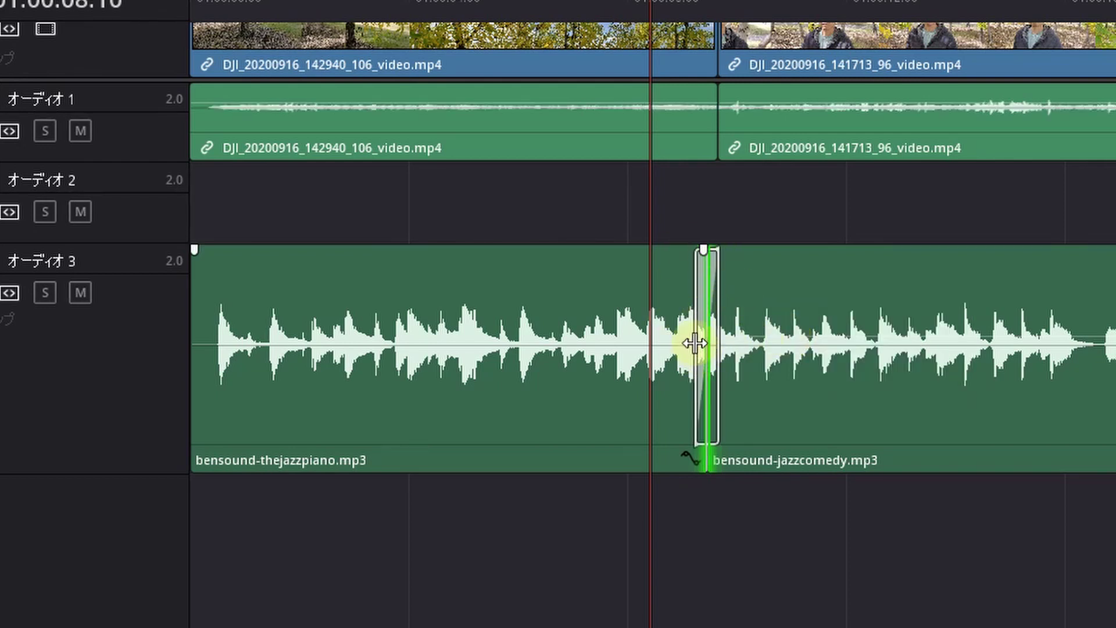
pyautogui.click(408, 4)
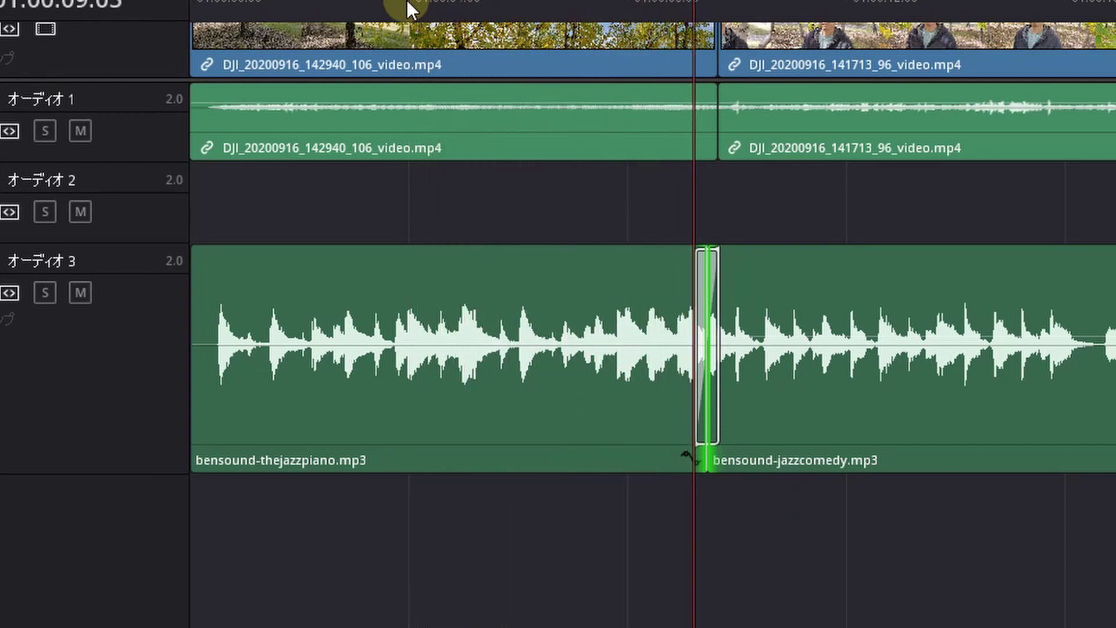
pyautogui.press('space')
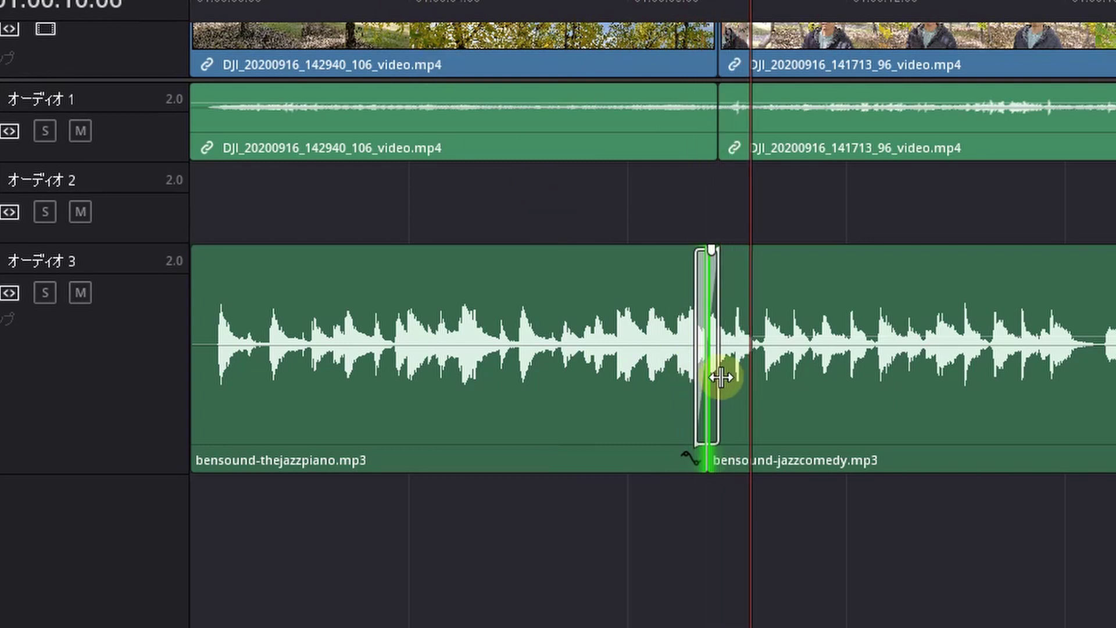
# - Lengthen the crossfade and bring up the crossfade options at the cut again
pyautogui.moveTo(721, 374); pyautogui.dragTo(750, 378)
pyautogui.click(706, 331)
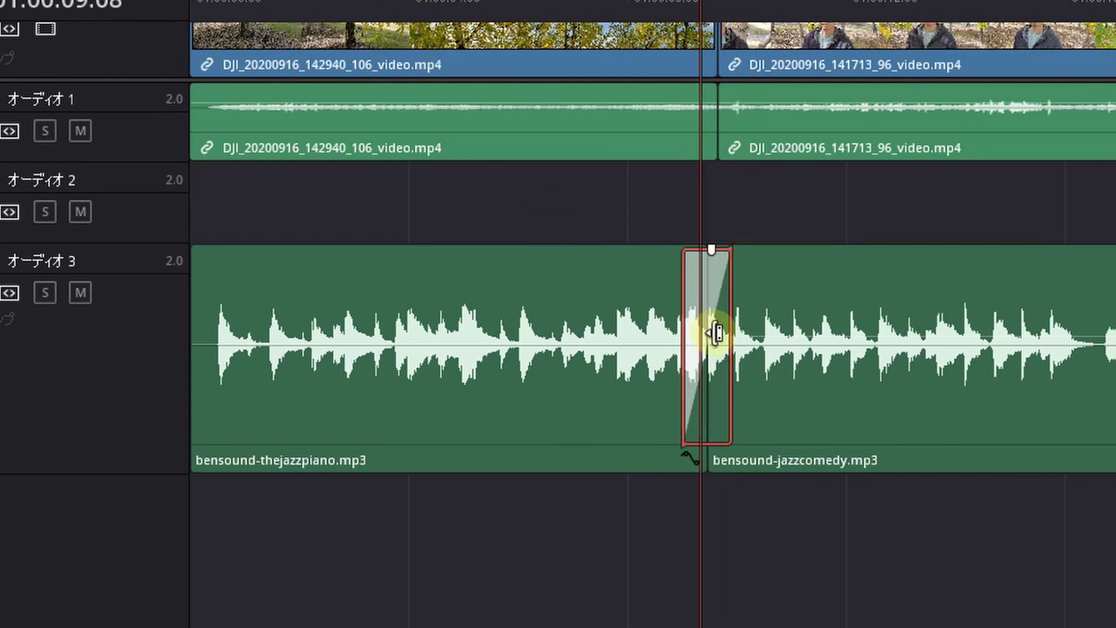
pyautogui.click(707, 329)
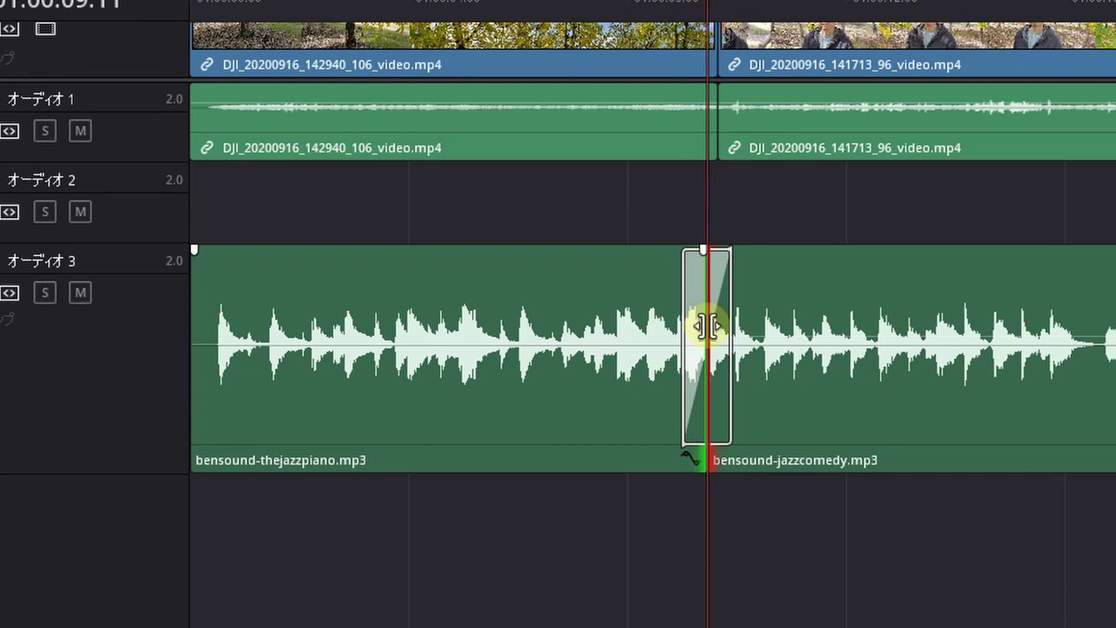
pyautogui.rightClick(707, 325)
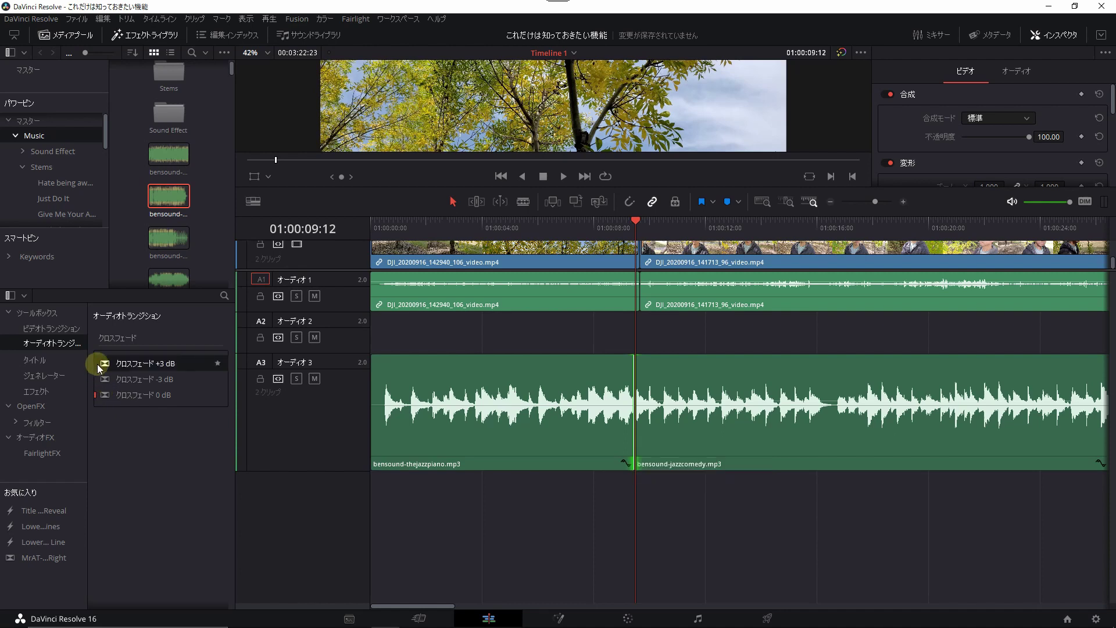
# - Set Crossfade +3 dB as the standard transition, then undo the stray timeline change
pyautogui.rightClick(99, 367)
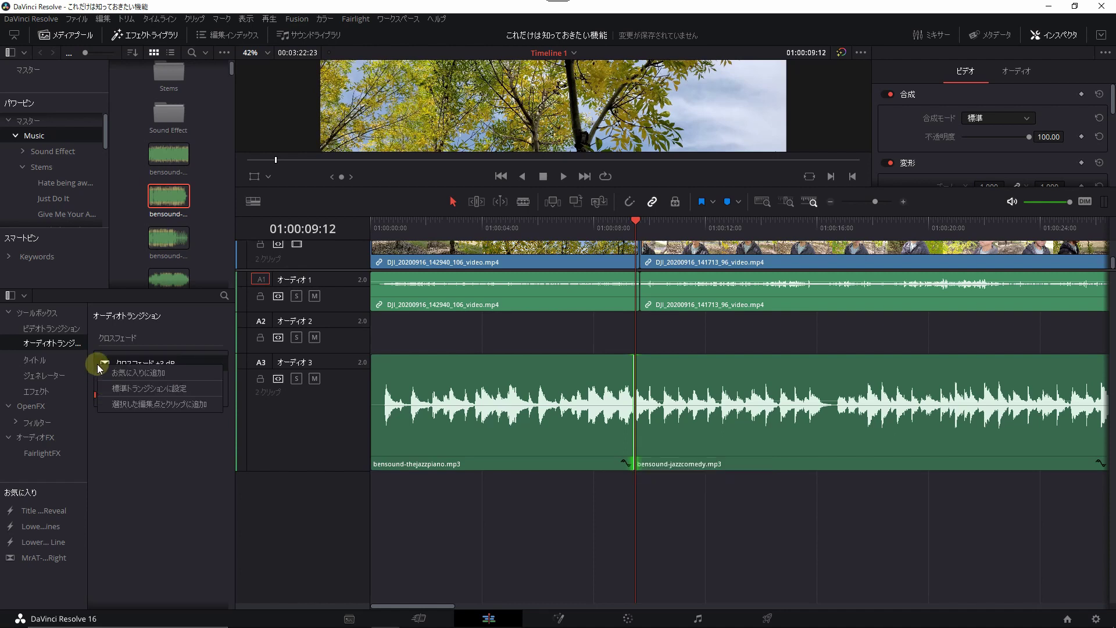
pyautogui.click(161, 395)
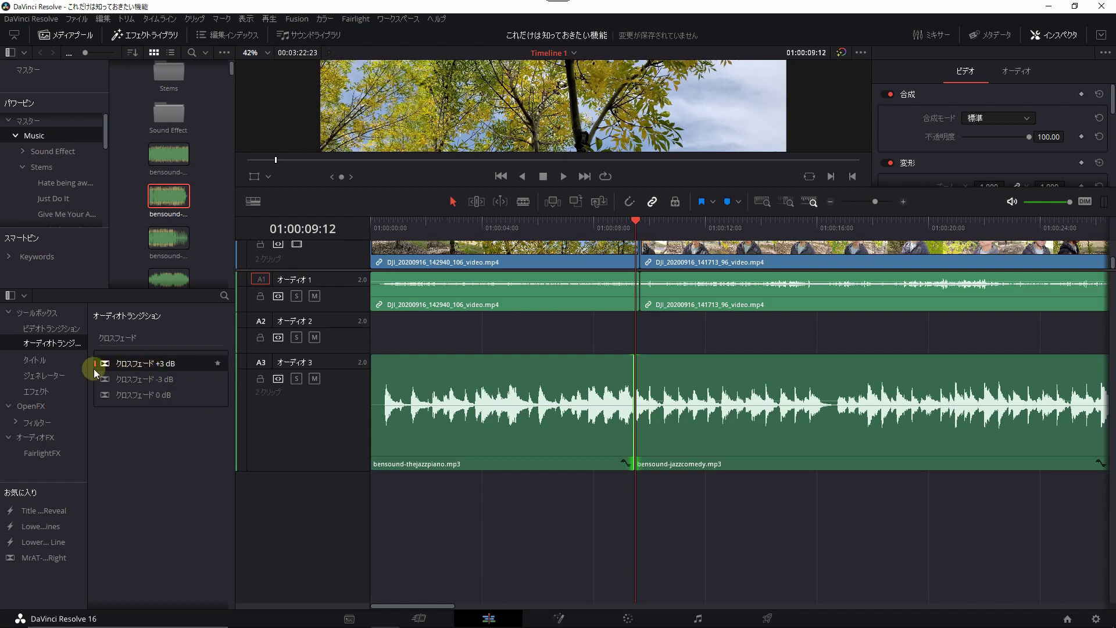
pyautogui.rightClick(637, 409)
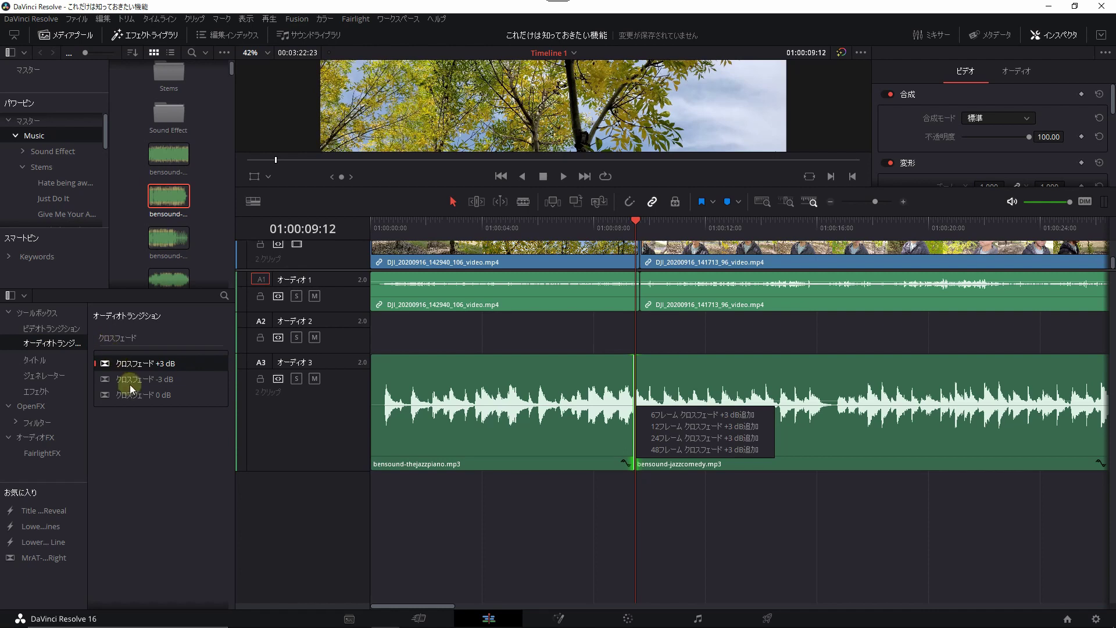
pyautogui.hotkey('ctrl', 'z')
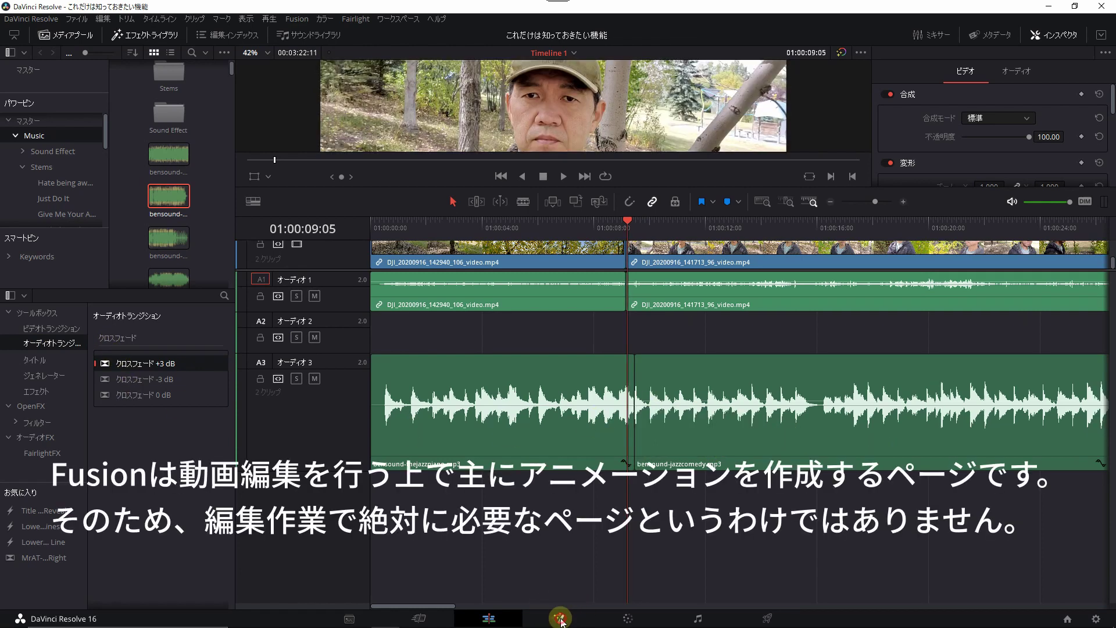
# - Go via the Fusion page to the Color page with clip 02 loaded
pyautogui.click(560, 618)
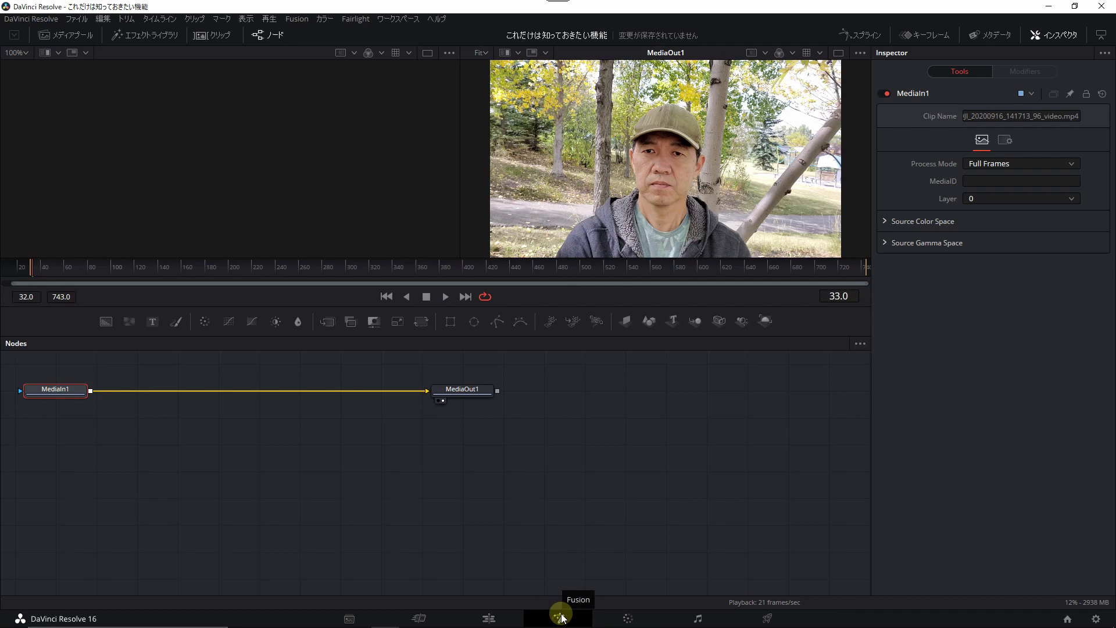
pyautogui.click(628, 620)
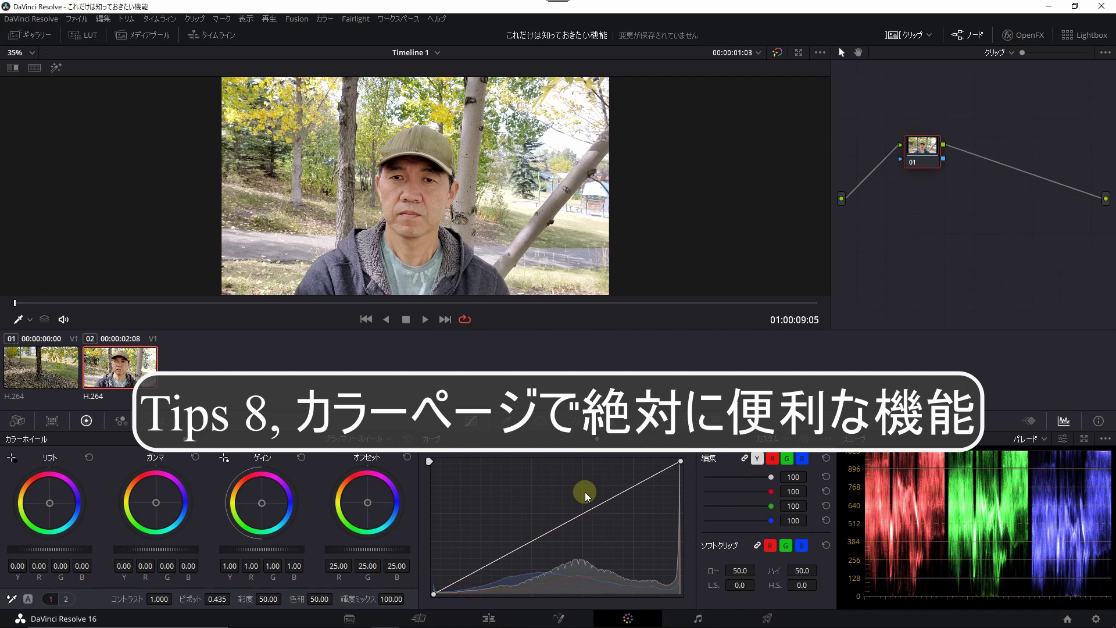
# - Widen the node graph, try adding serial nodes, and clear them back to node 01
pyautogui.moveTo(831, 247); pyautogui.dragTo(616, 246)
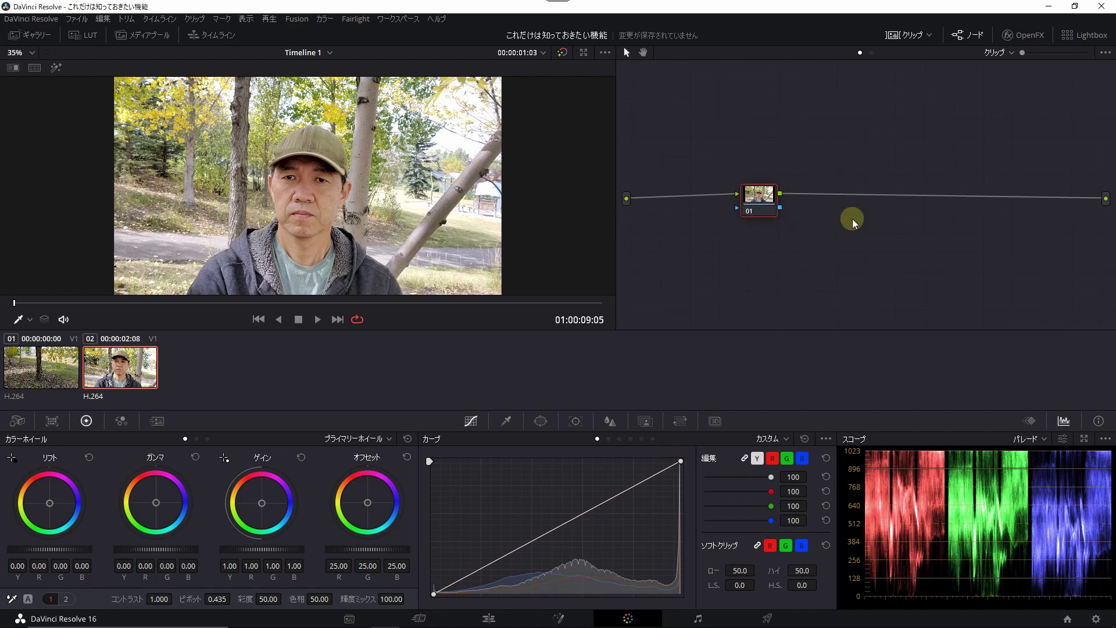
pyautogui.hotkey('alt', 's')
pyautogui.hotkey('alt', 's')
pyautogui.hotkey('alt', 's')
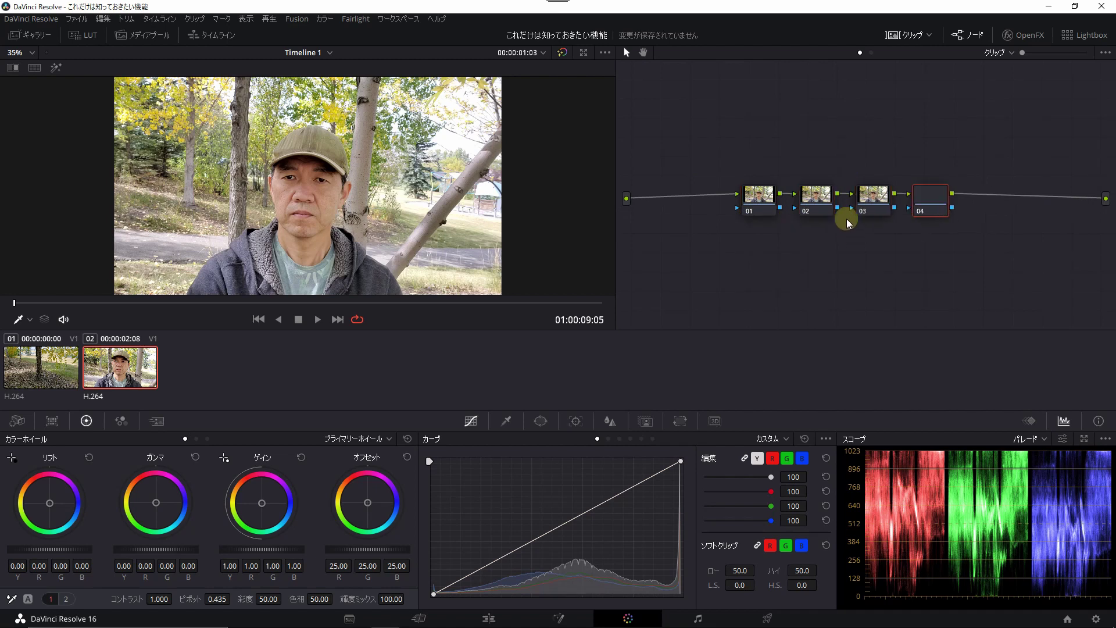
pyautogui.hotkey('alt', 's')
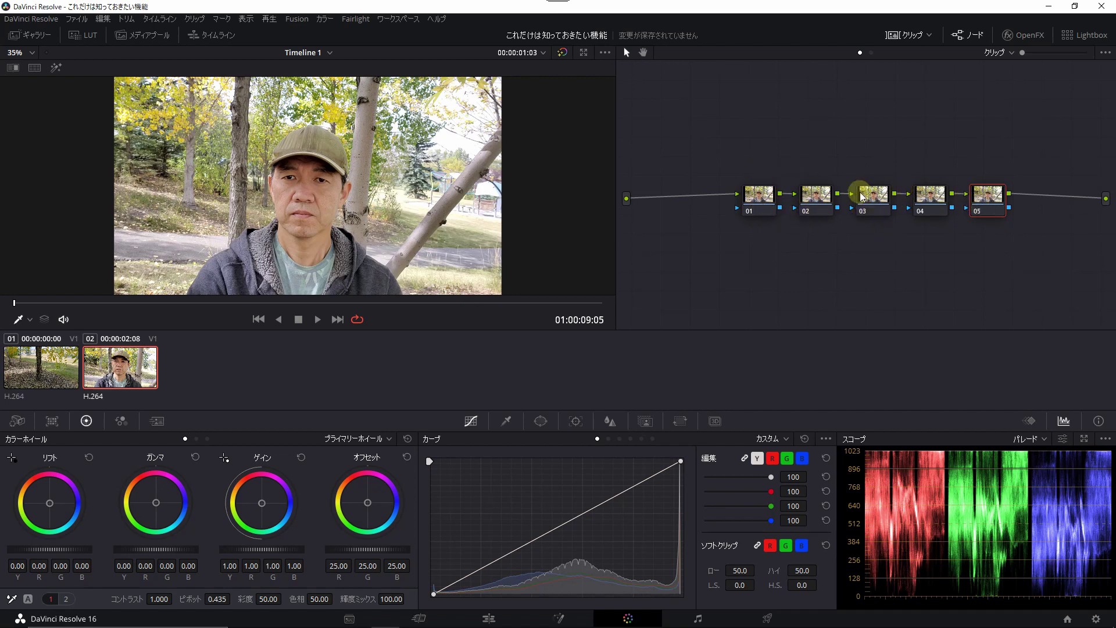
pyautogui.hotkey('ctrl', 'Home')
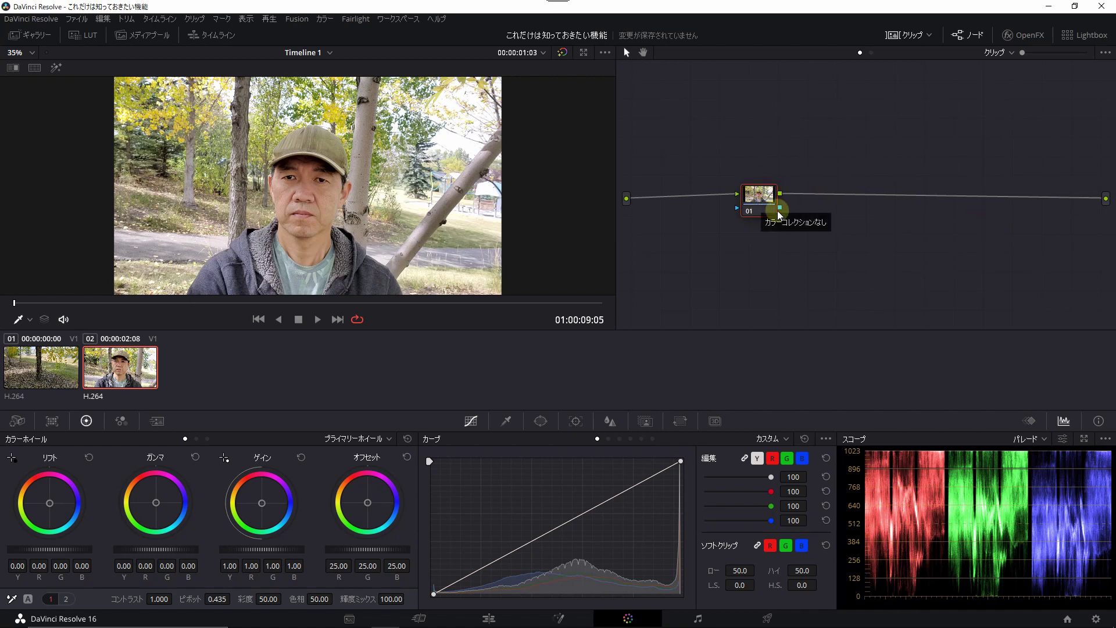
pyautogui.rightClick(759, 203)
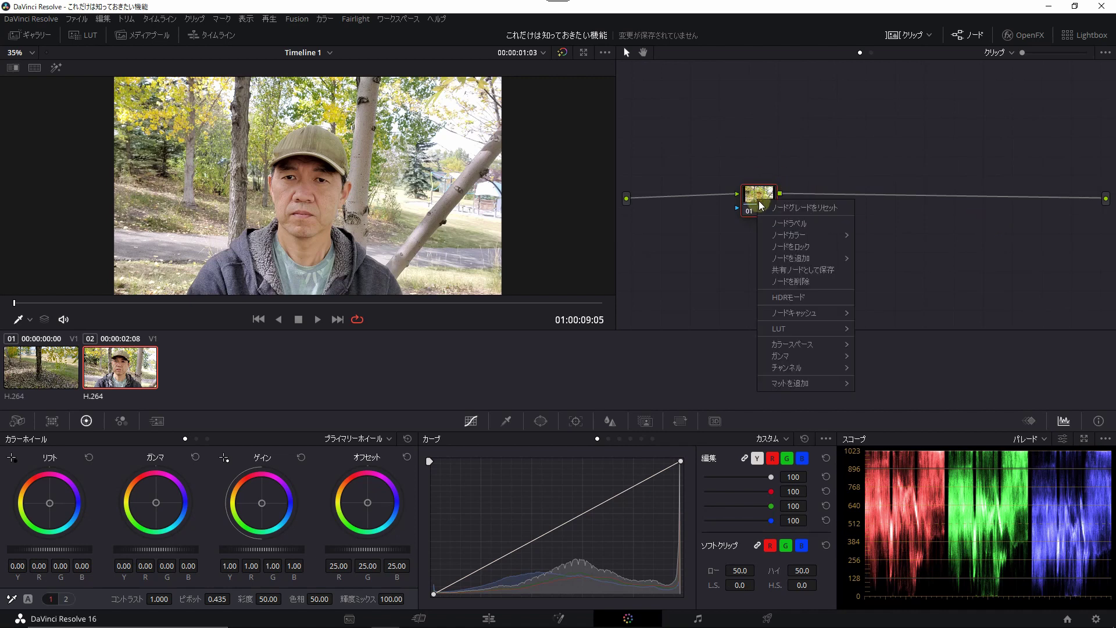
pyautogui.moveTo(778, 261)
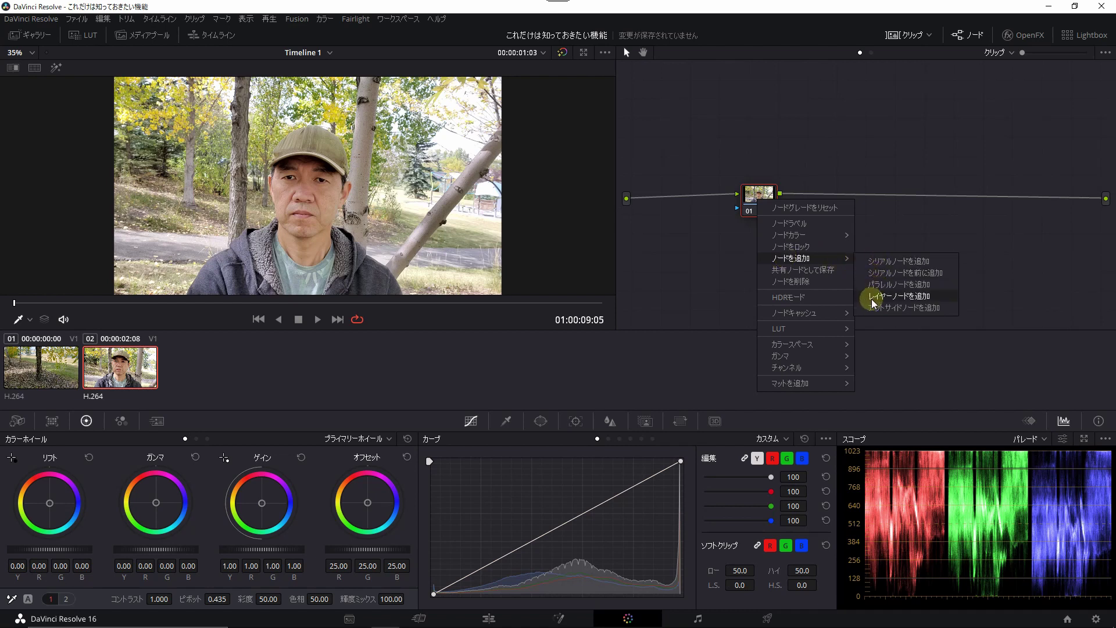
pyautogui.press('Escape')
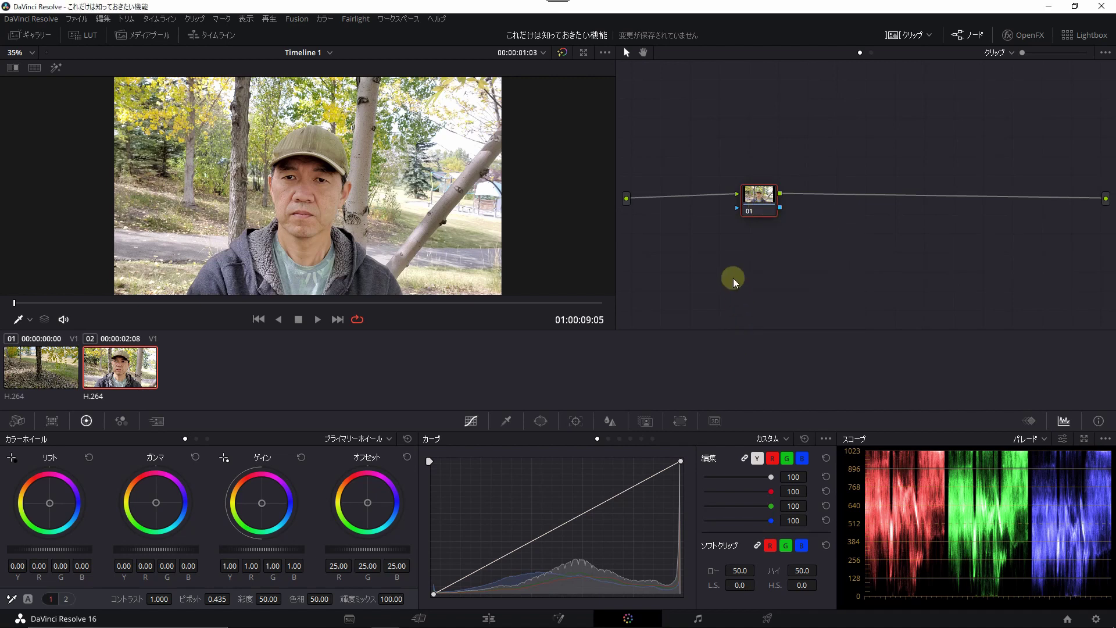
# - Add a parallel node 03 beside node 01 with Alt+P, joined by a parallel mixer
pyautogui.rightClick(763, 214)
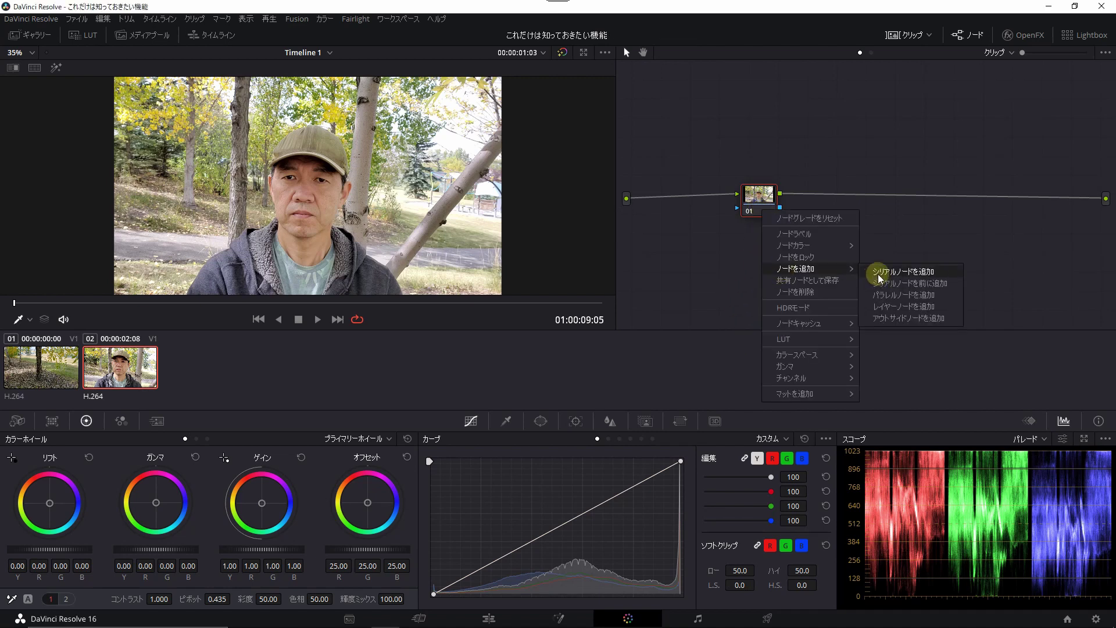
pyautogui.click(880, 273)
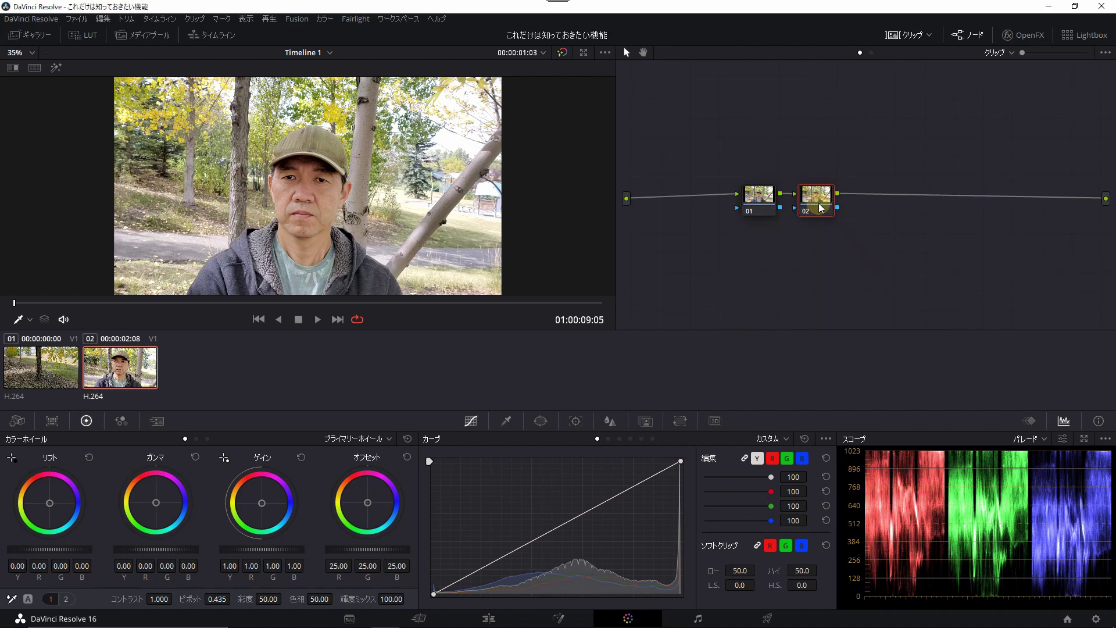
pyautogui.press('Delete')
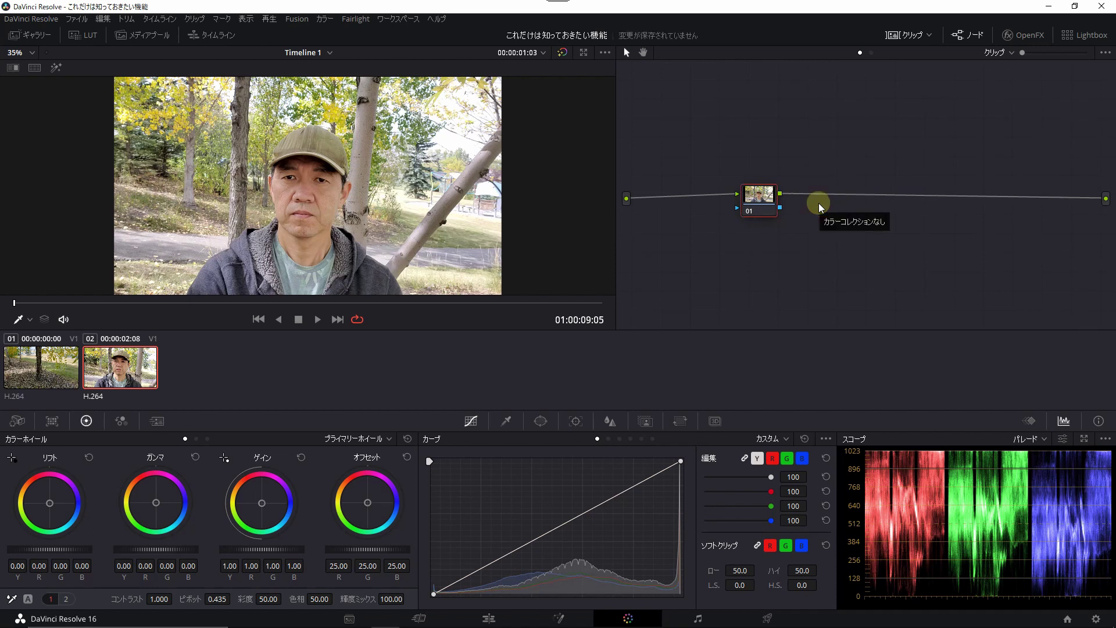
pyautogui.click(758, 202)
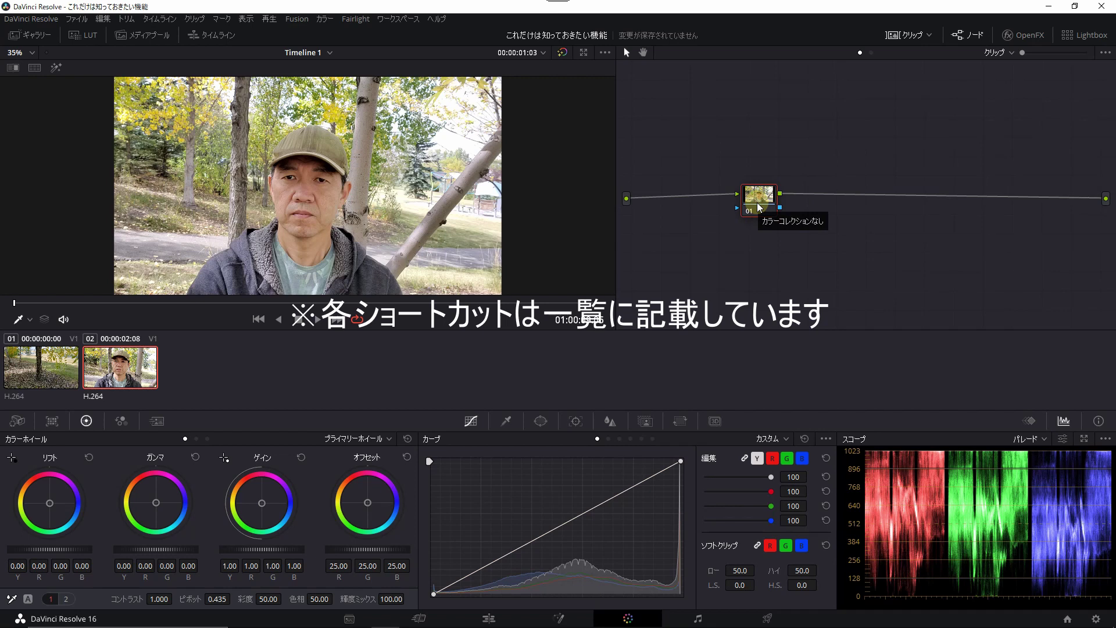
pyautogui.hotkey('alt', 's')
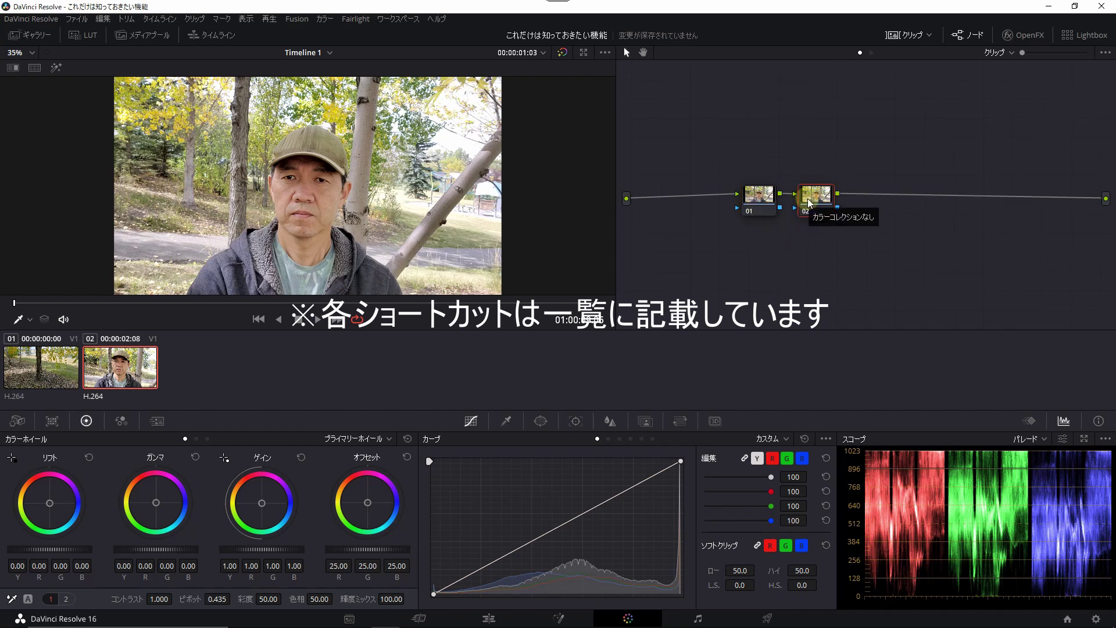
pyautogui.hotkey('ctrl', 'z')
pyautogui.hotkey('alt', 'p')
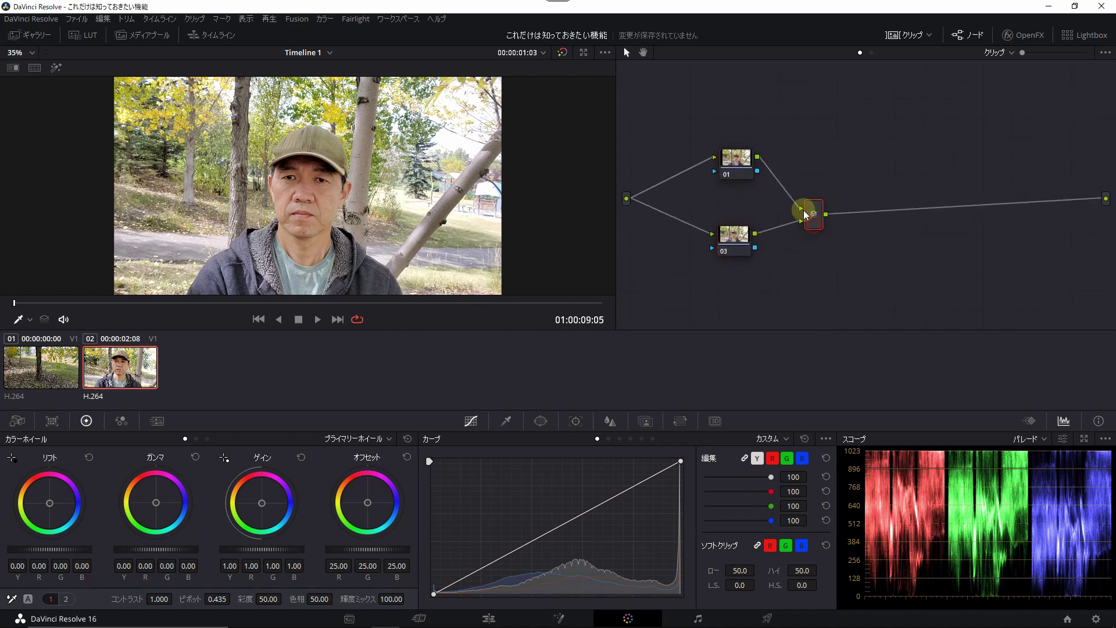
# - Re-add the parallel node and rearrange node 01 and the mixer in the graph
pyautogui.click(812, 212)
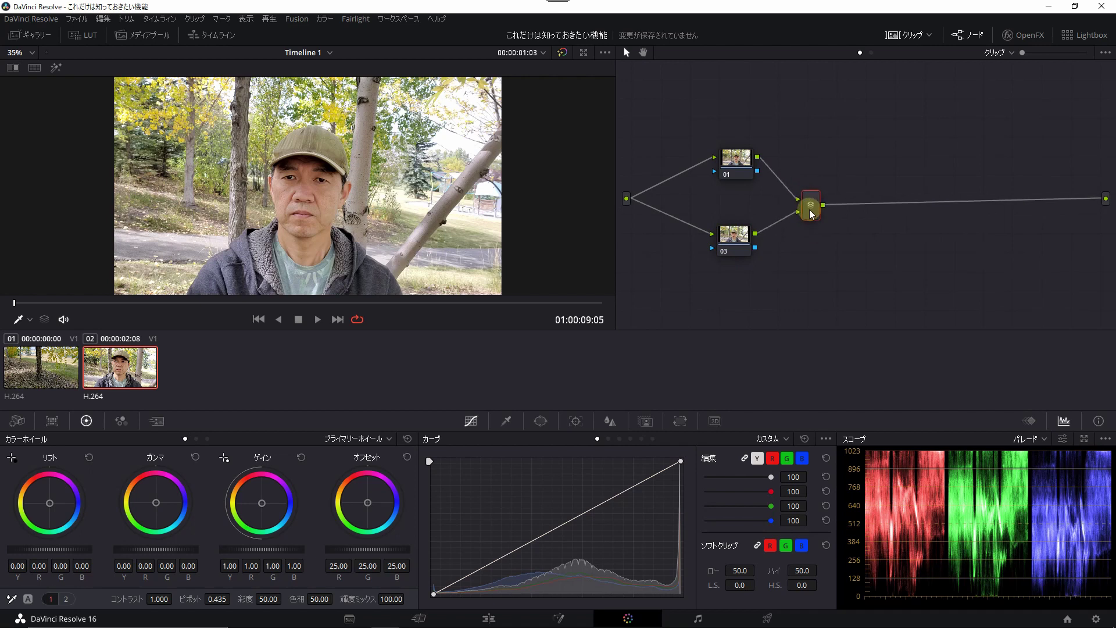
pyautogui.moveTo(812, 213); pyautogui.dragTo(818, 208)
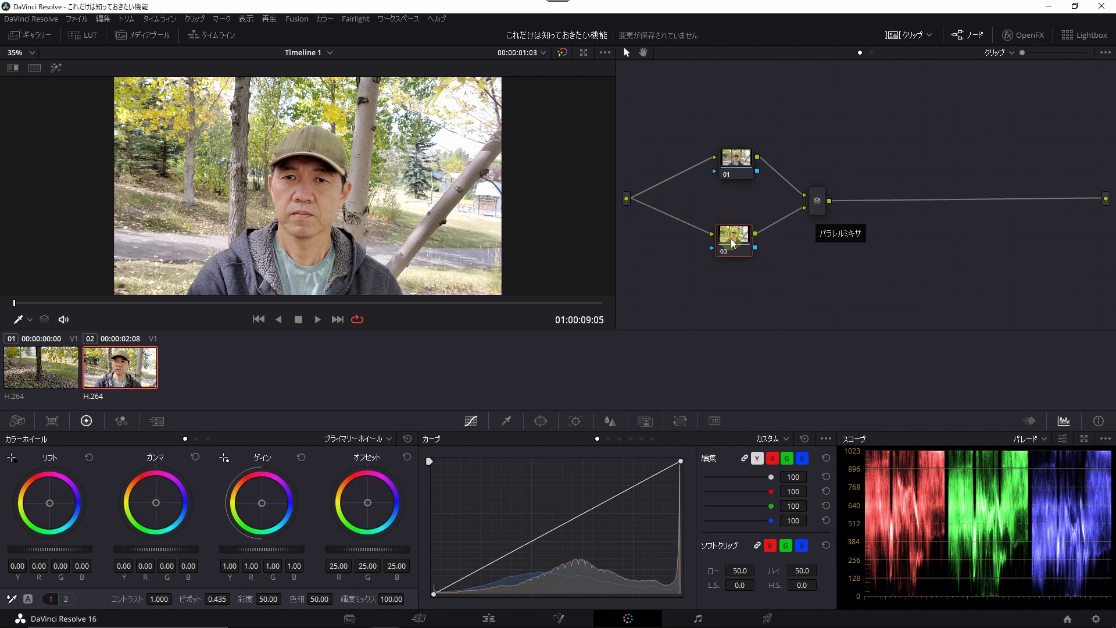
pyautogui.hotkey('ctrl', 'z')
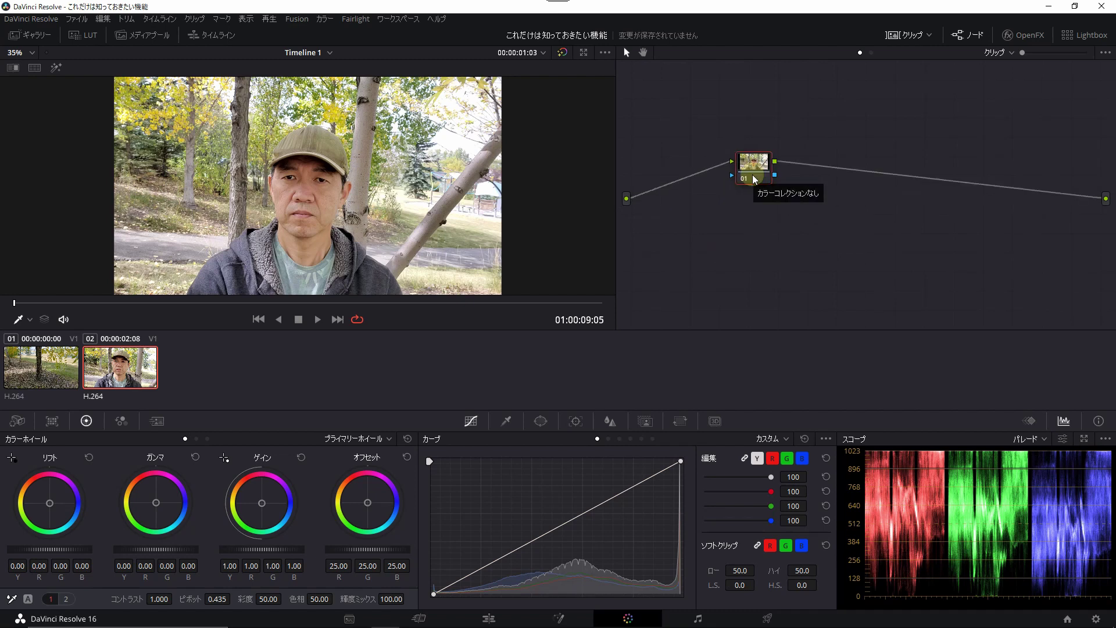
pyautogui.hotkey('alt', 'p')
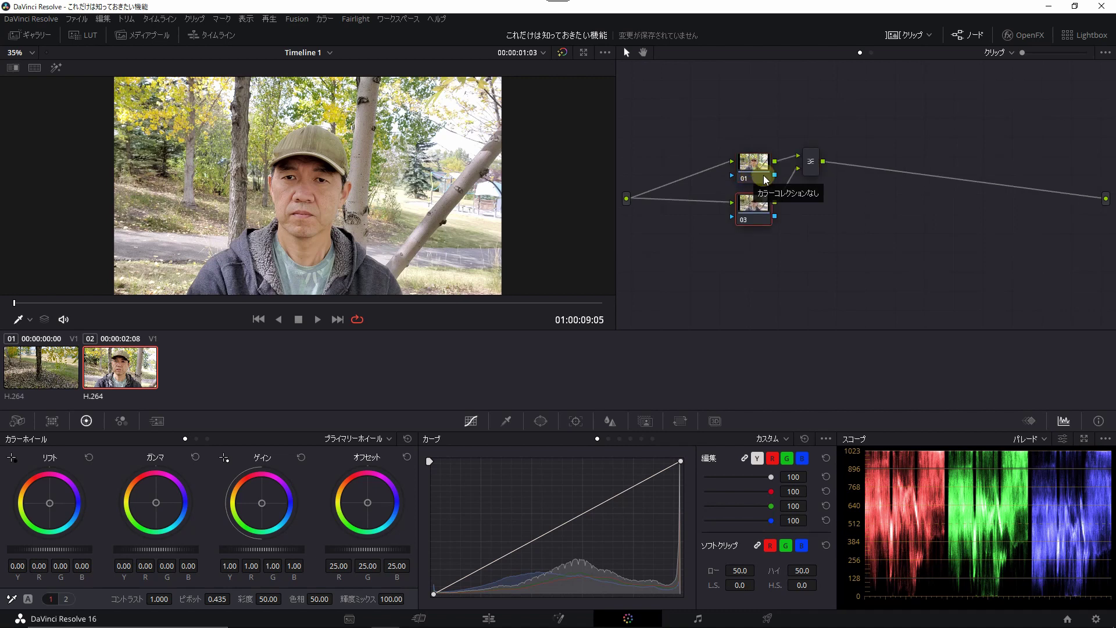
pyautogui.moveTo(765, 180); pyautogui.dragTo(763, 131)
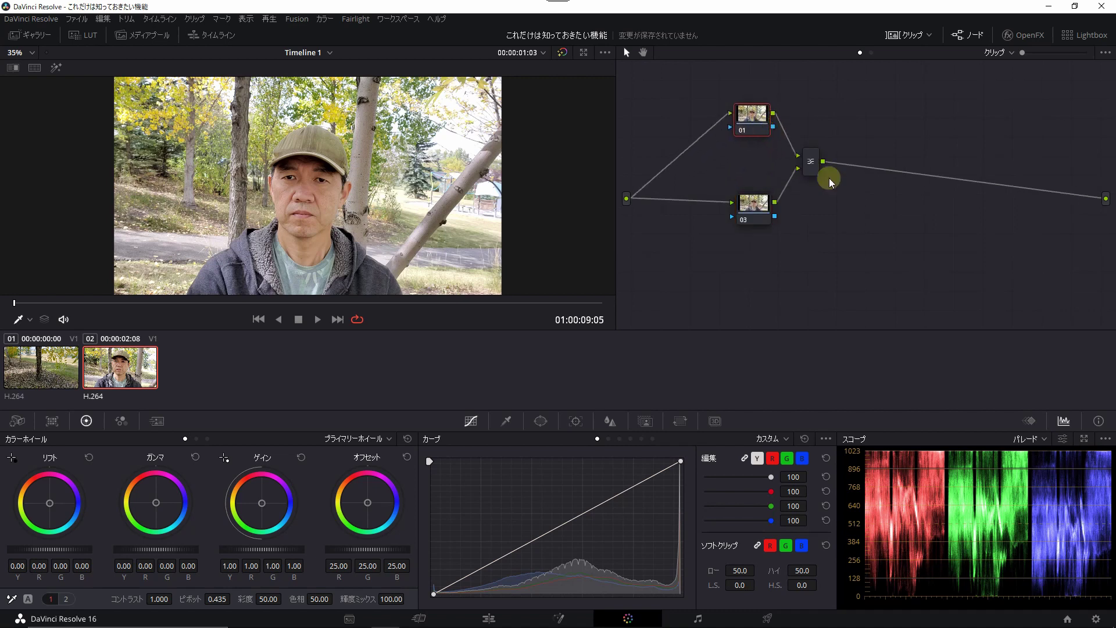
pyautogui.moveTo(812, 166); pyautogui.dragTo(841, 174)
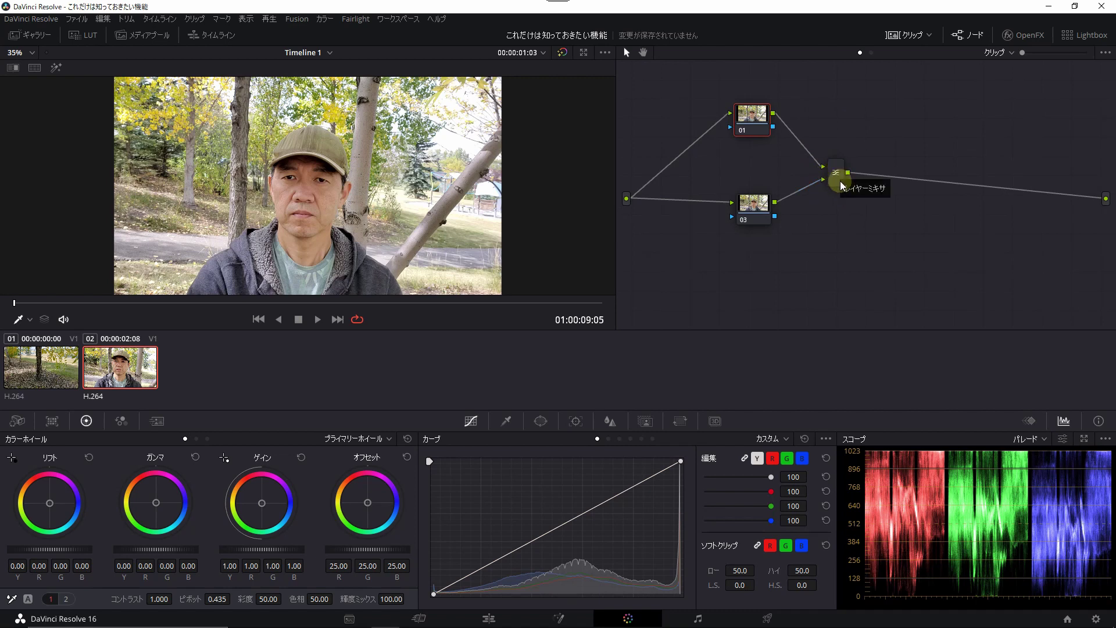
pyautogui.moveTo(757, 130); pyautogui.dragTo(758, 142)
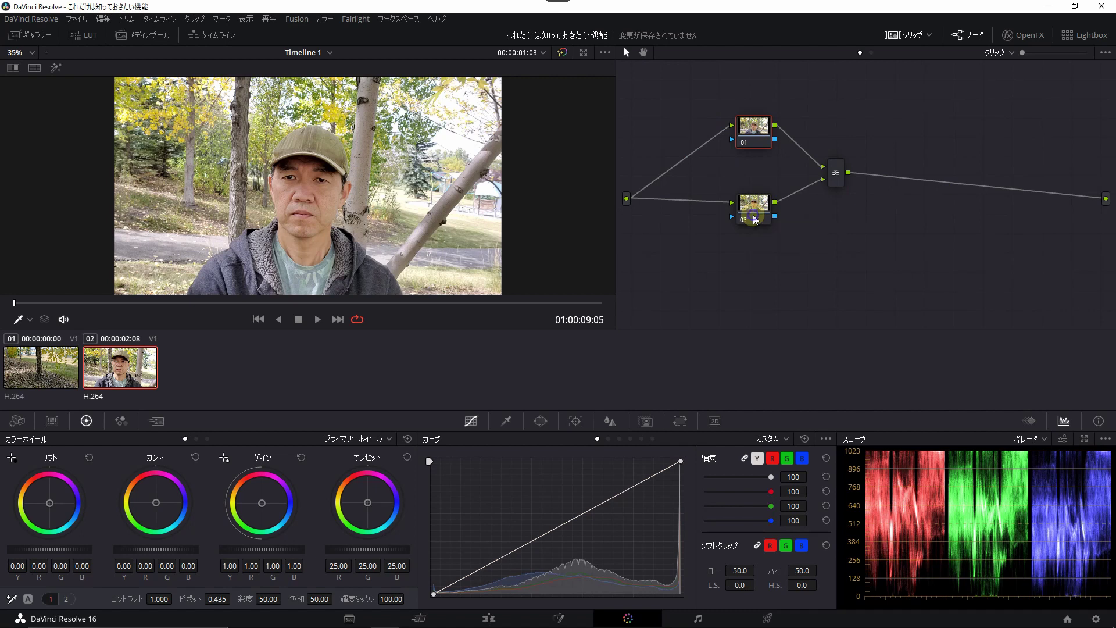
# - Delete node 03 and the parallel mixer, and move node 01 back to the centre
pyautogui.rightClick(755, 220)
pyautogui.moveTo(773, 275)
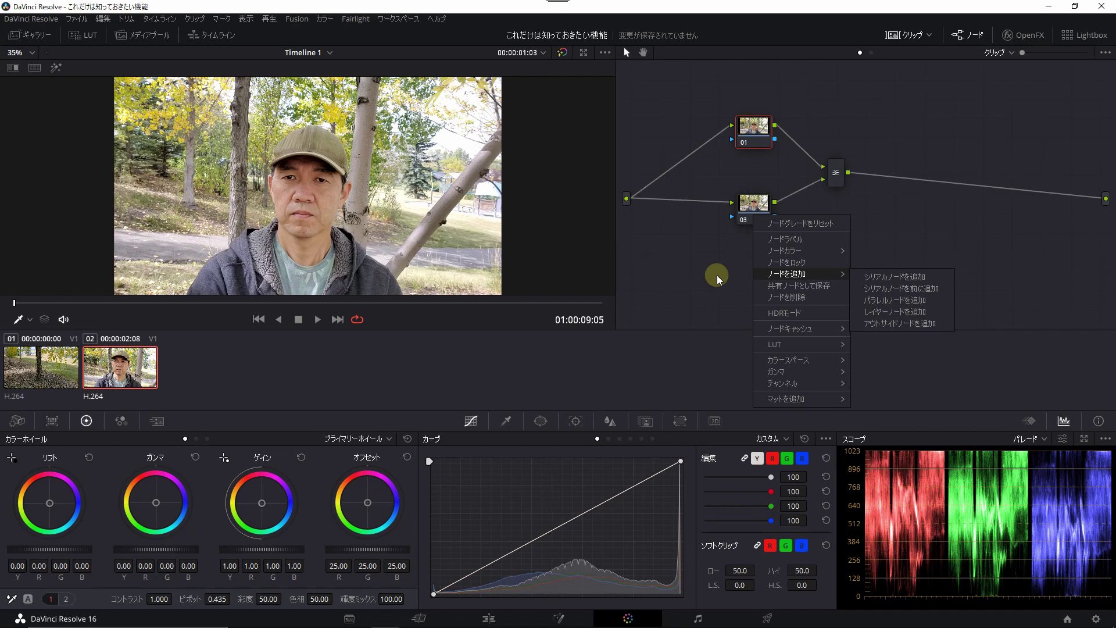
pyautogui.click(718, 279)
pyautogui.click(756, 209)
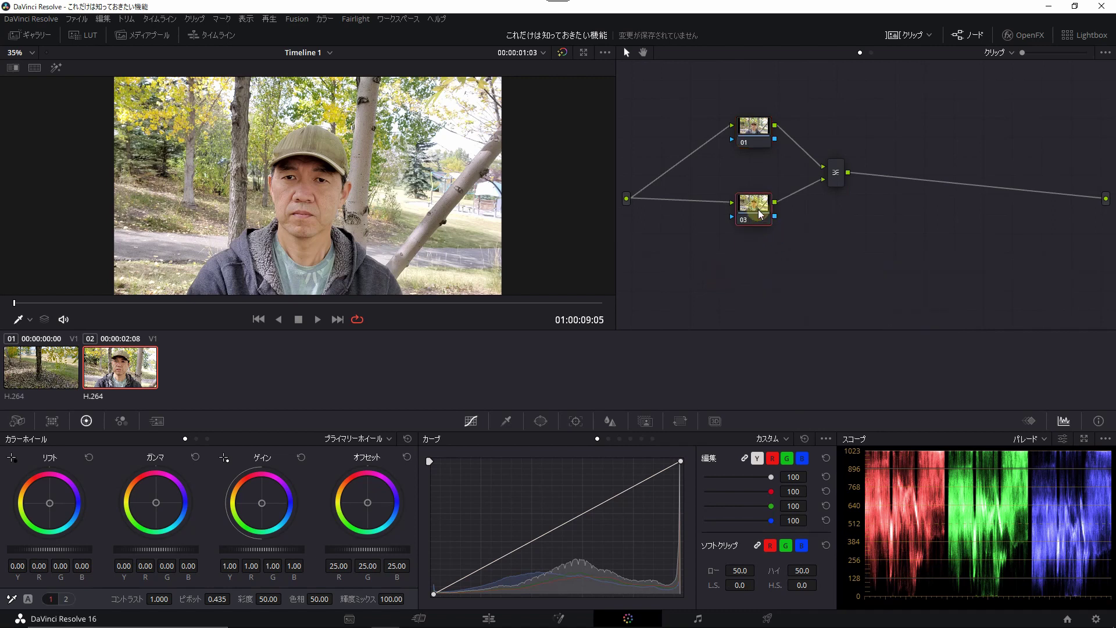
pyautogui.press('Delete')
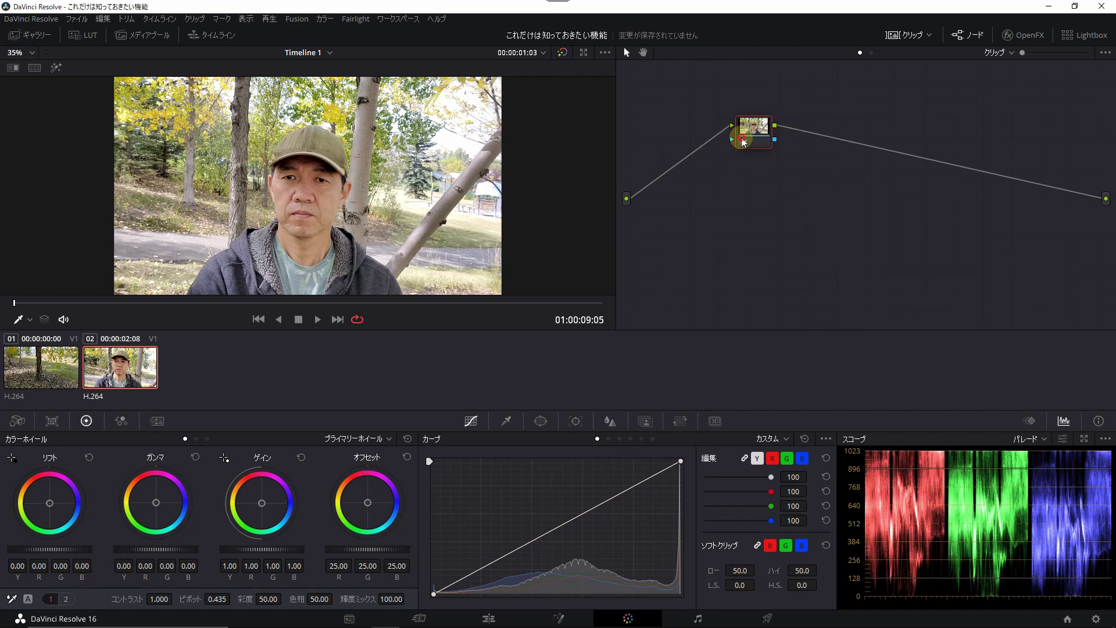
pyautogui.moveTo(746, 129); pyautogui.dragTo(748, 213)
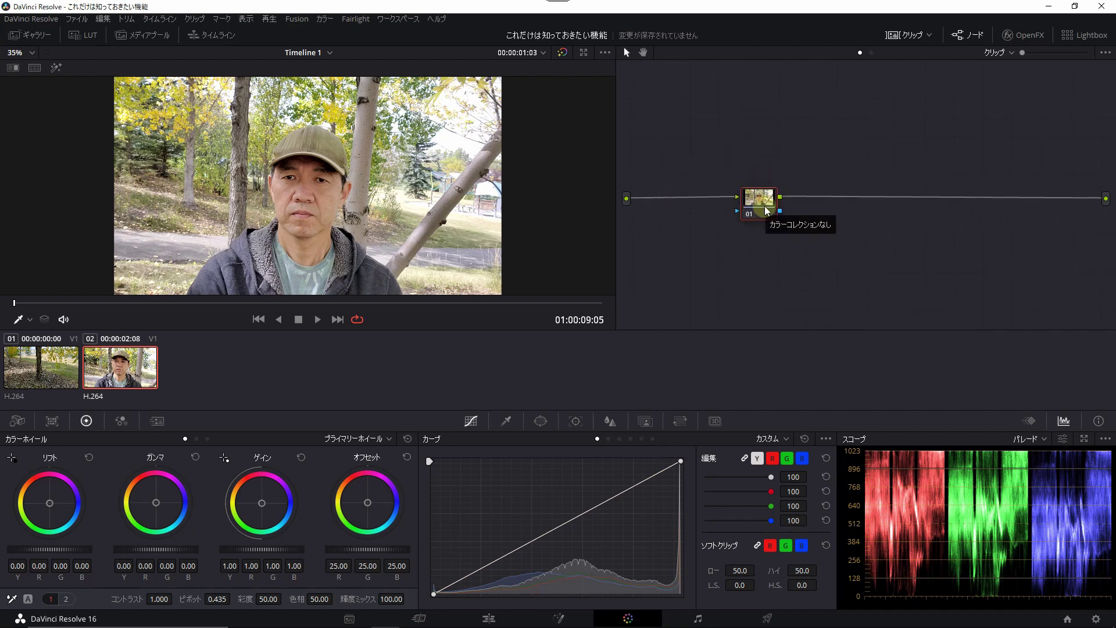
# - On the Edit page, move the playhead near 12 seconds, zoom out, and select the second A1 clip
pyautogui.click(488, 617)
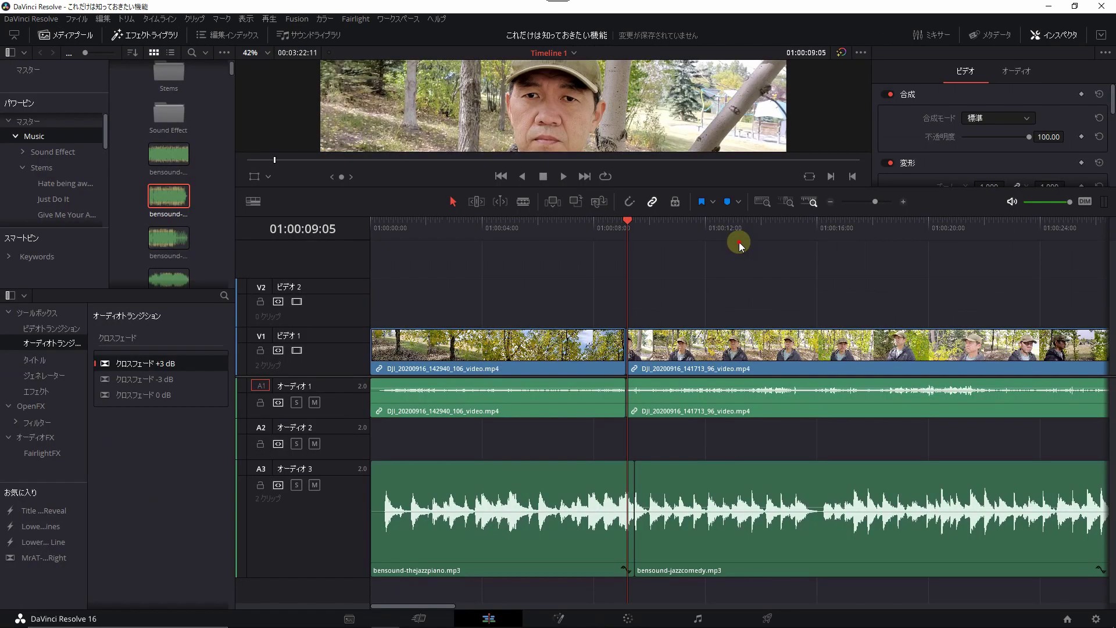
pyautogui.click(712, 227)
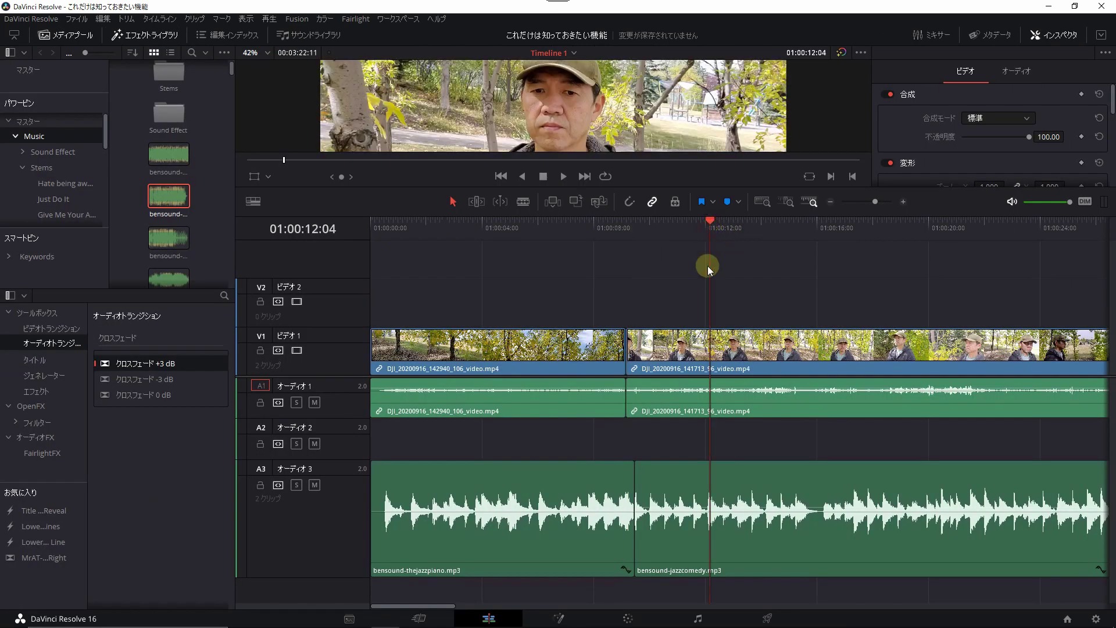
pyautogui.hotkey('ctrl', '-')
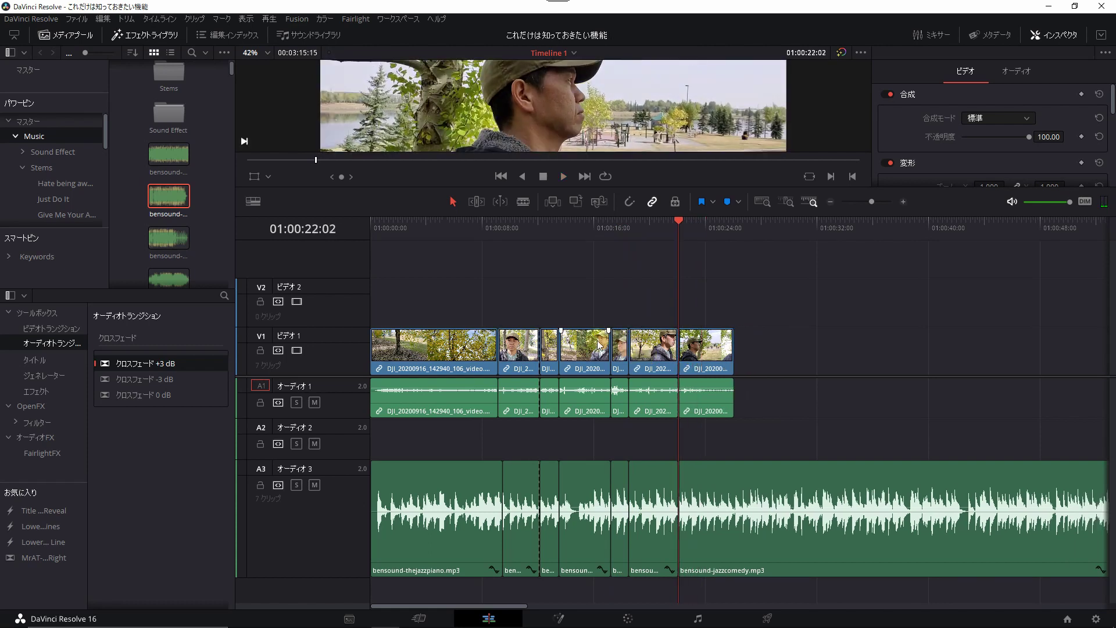
pyautogui.click(517, 411)
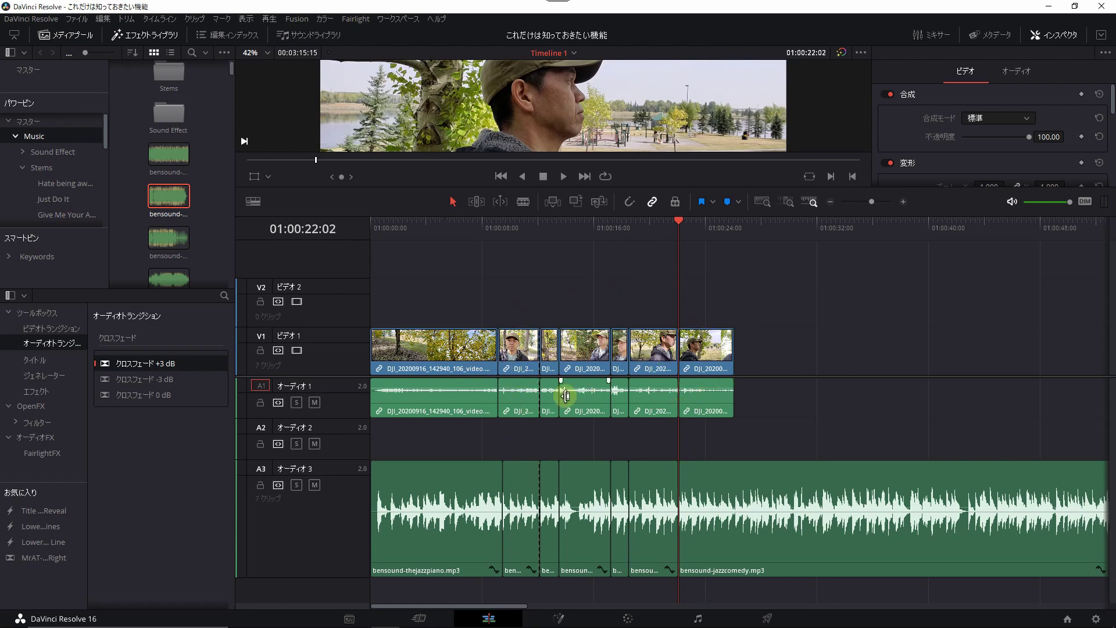
# - On the Color page, curve clip 02 with darker shadows and brighter highlights
pyautogui.hotkey('shift', '6')
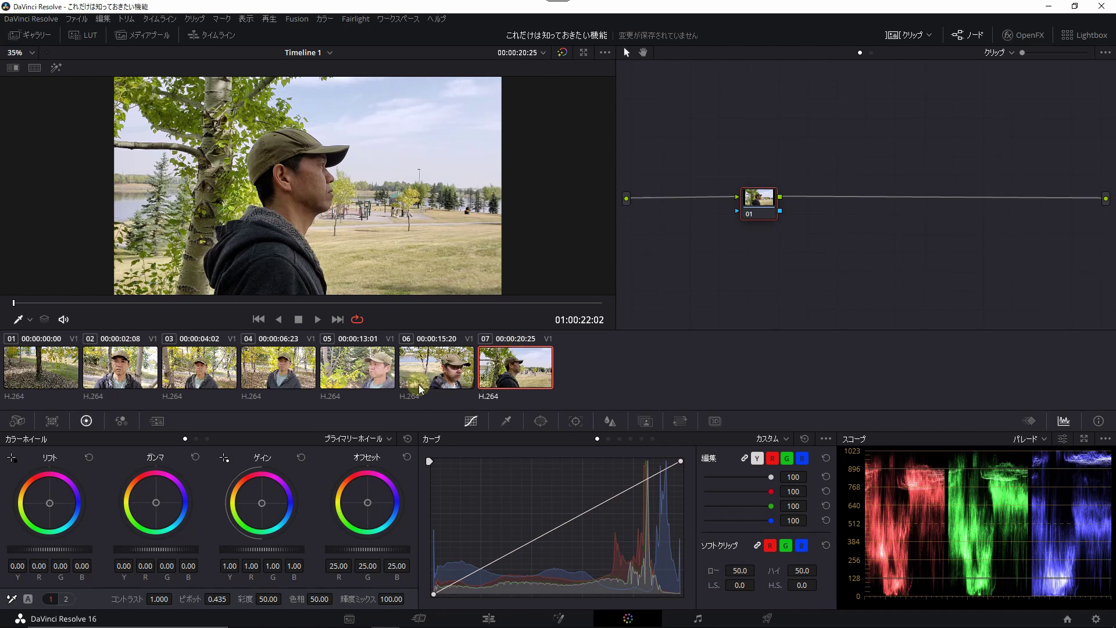
pyautogui.click(116, 367)
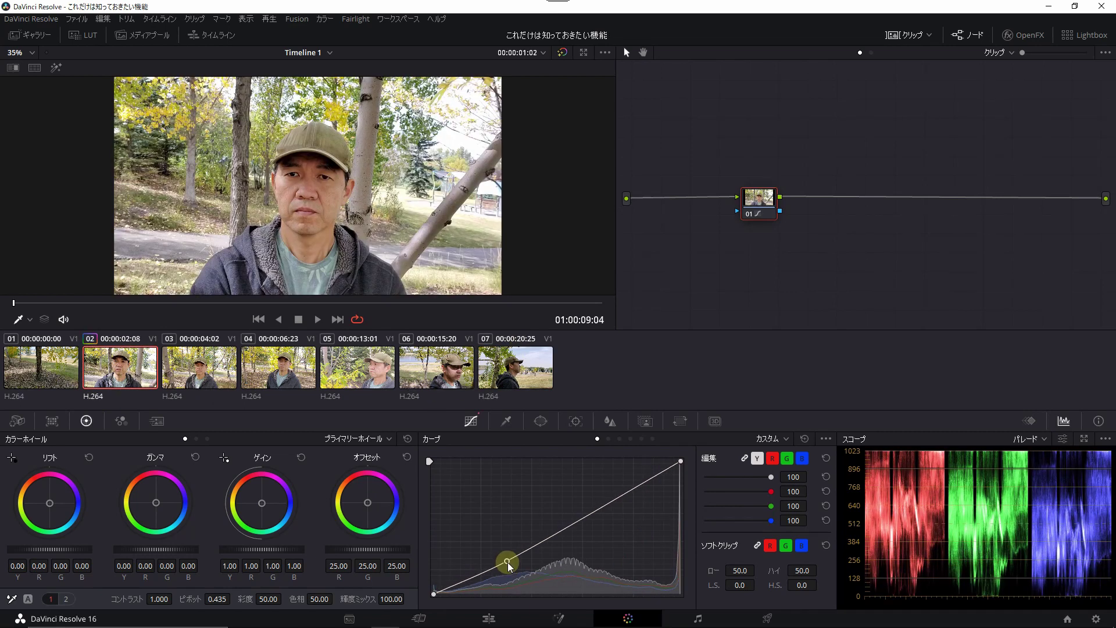
pyautogui.moveTo(508, 555); pyautogui.dragTo(510, 570)
pyautogui.moveTo(609, 512); pyautogui.dragTo(605, 494)
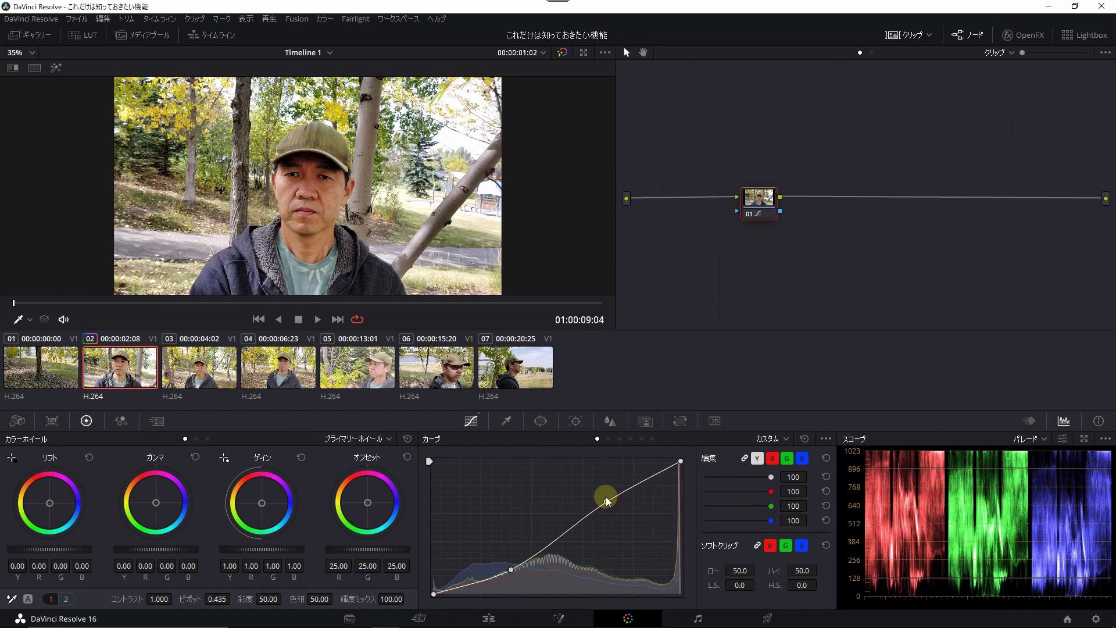
pyautogui.click(66, 598)
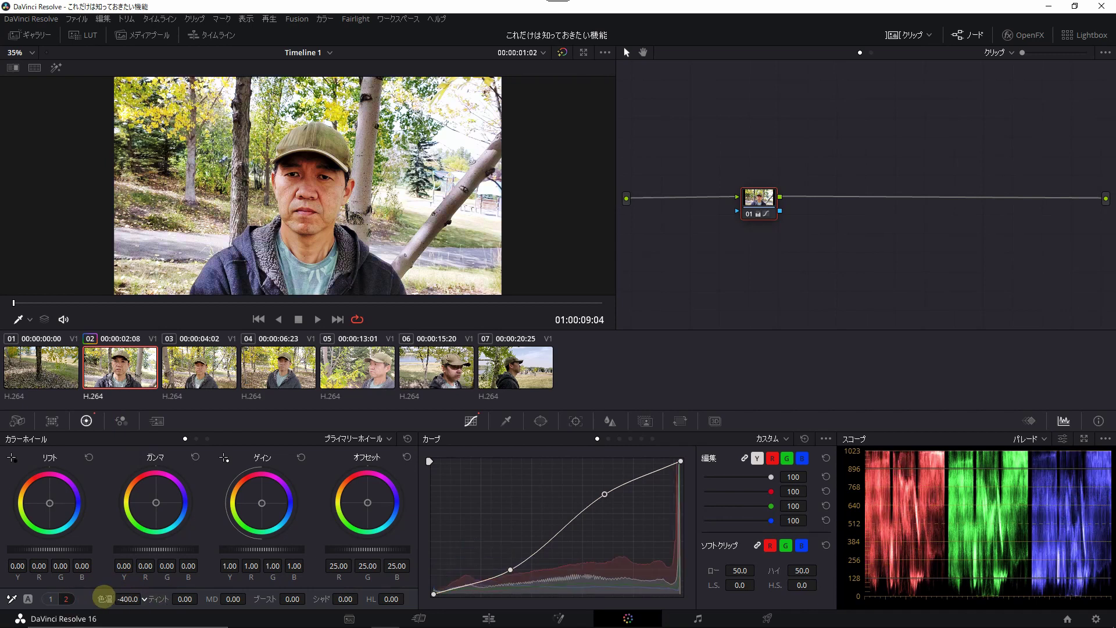
# - Cool clip 02 to temperature -400 and compare it against clip 03
pyautogui.moveTo(127, 599); pyautogui.dragTo(107, 598)
pyautogui.click(203, 378)
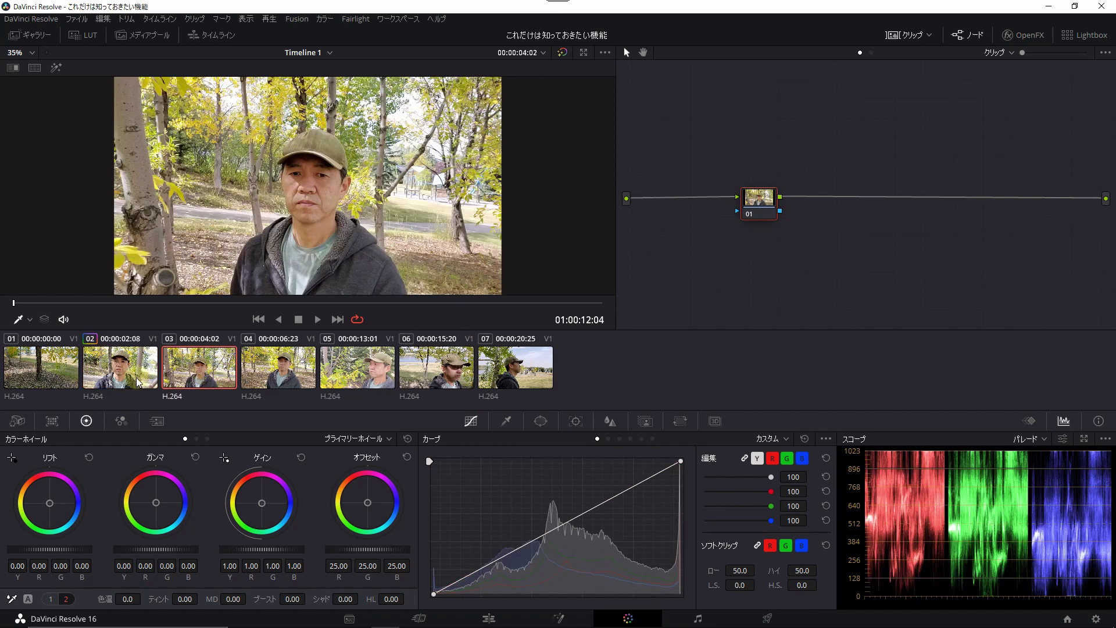
pyautogui.click(126, 366)
pyautogui.click(192, 373)
pyautogui.click(124, 363)
pyautogui.click(173, 365)
# - Browse clips 04–07, enlarge the viewer on the Edit page, and return to Color
pyautogui.click(247, 372)
pyautogui.click(364, 371)
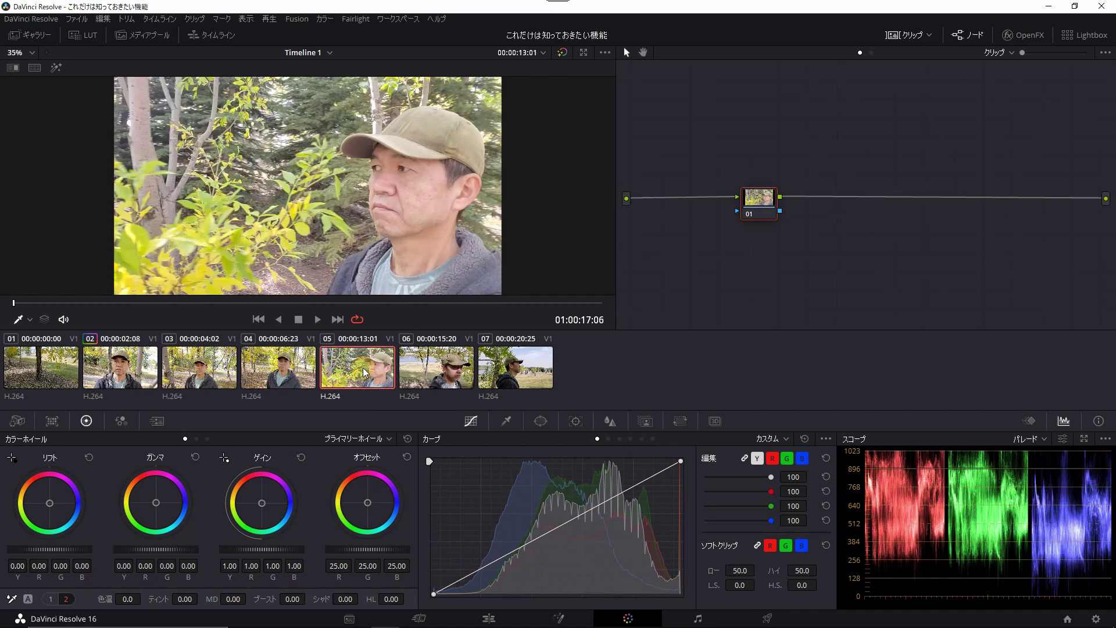
pyautogui.click(445, 365)
pyautogui.click(532, 358)
pyautogui.click(457, 377)
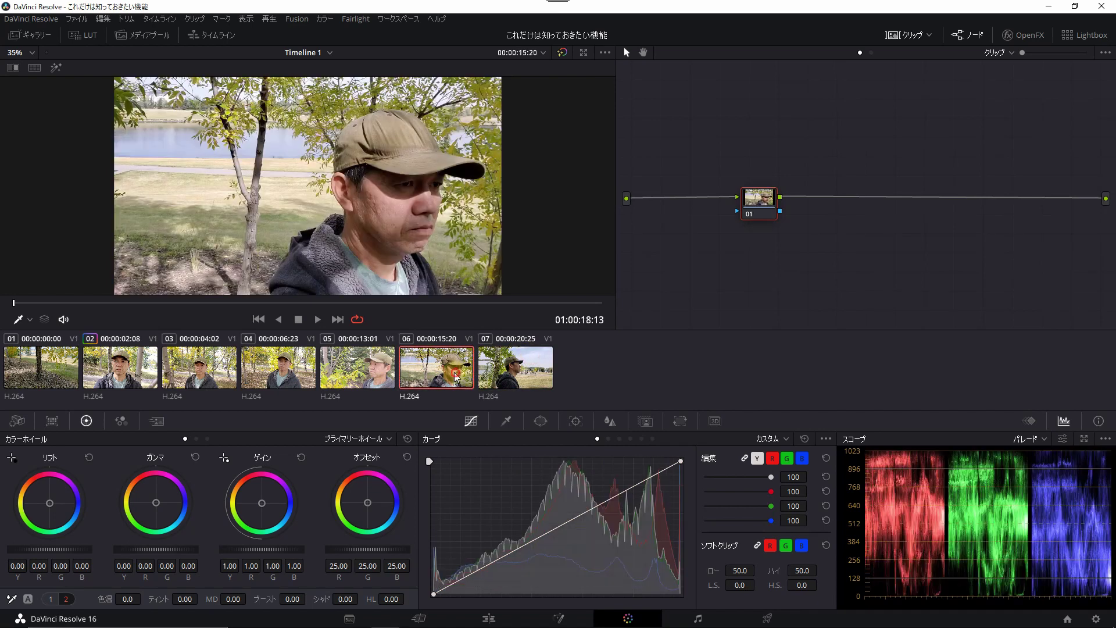
pyautogui.hotkey('shift', '4')
pyautogui.press('space')
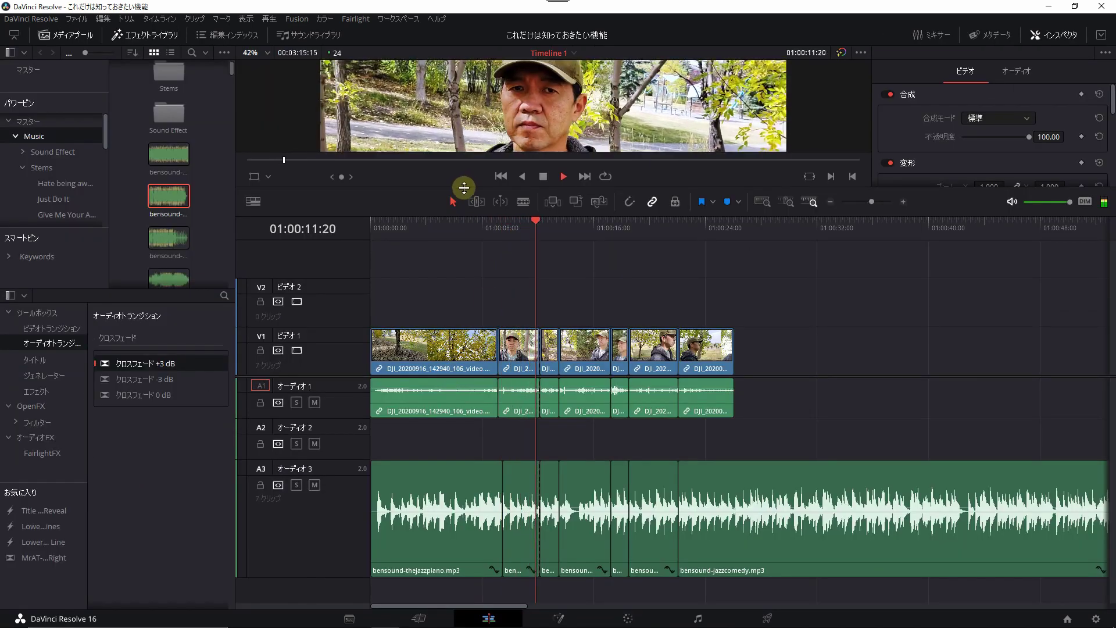
pyautogui.moveTo(464, 188); pyautogui.dragTo(450, 332)
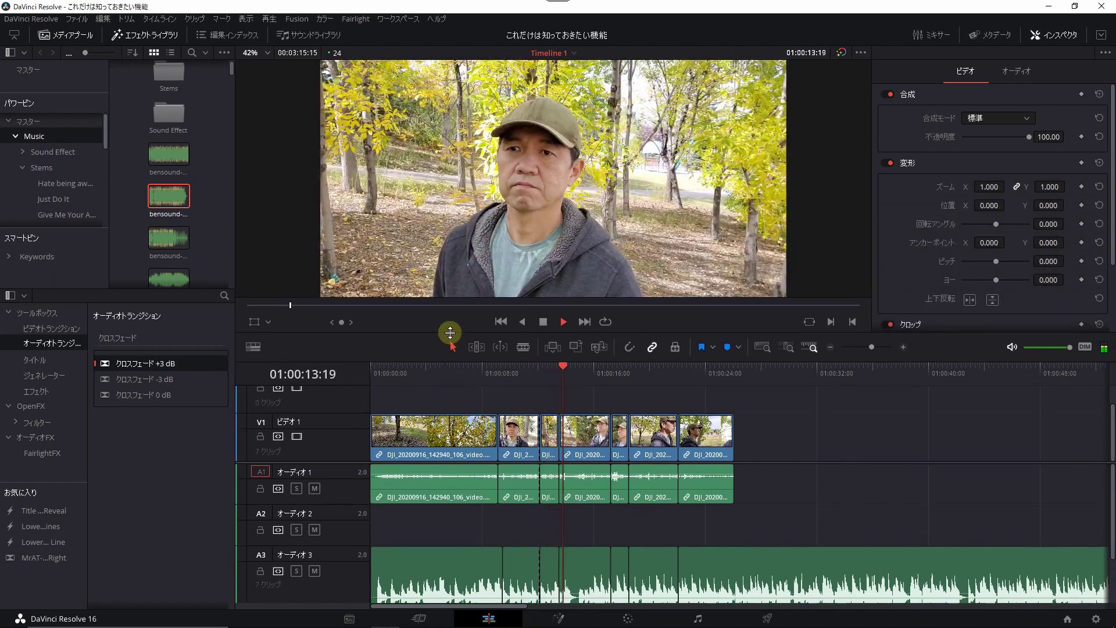
pyautogui.click(634, 621)
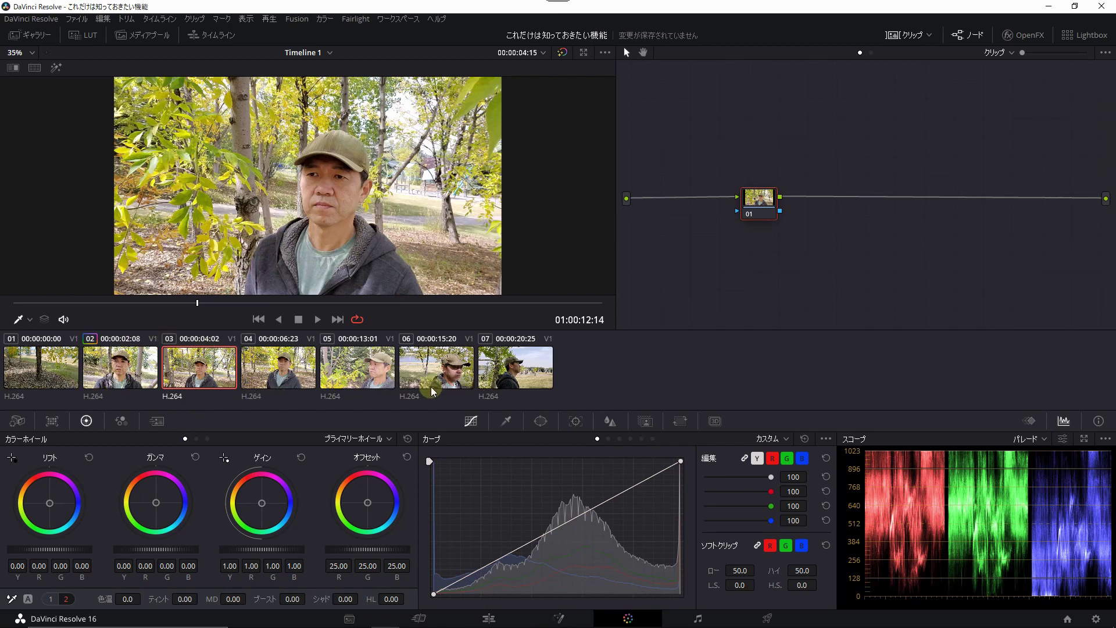
# - Copy clip 02's grade onto clip 03 with a middle-click on the Color page
pyautogui.click(118, 368)
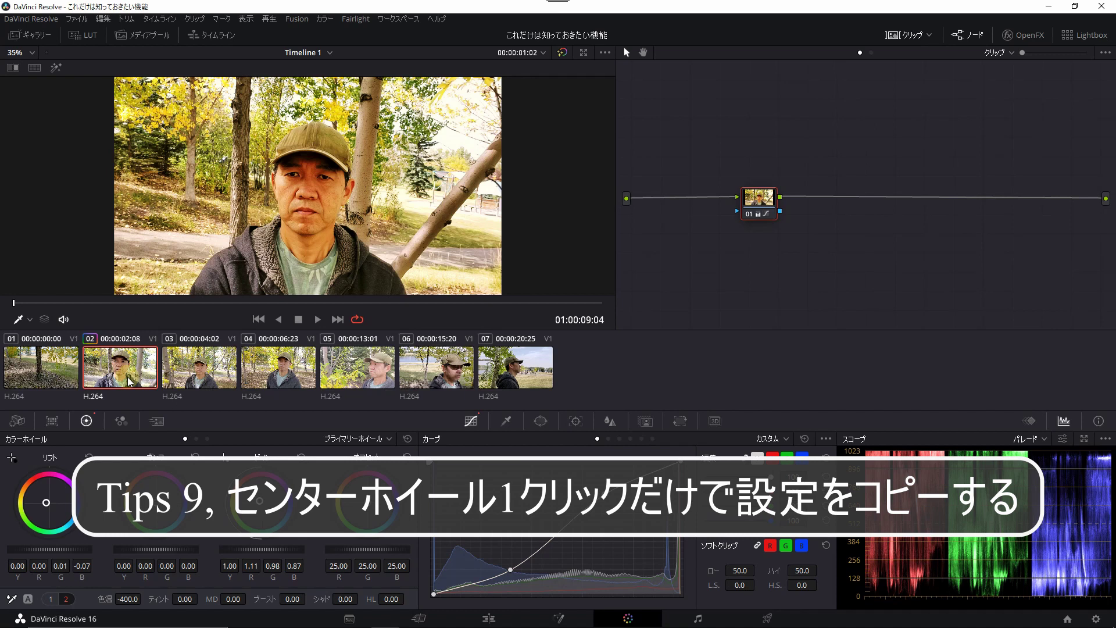
pyautogui.click(200, 368)
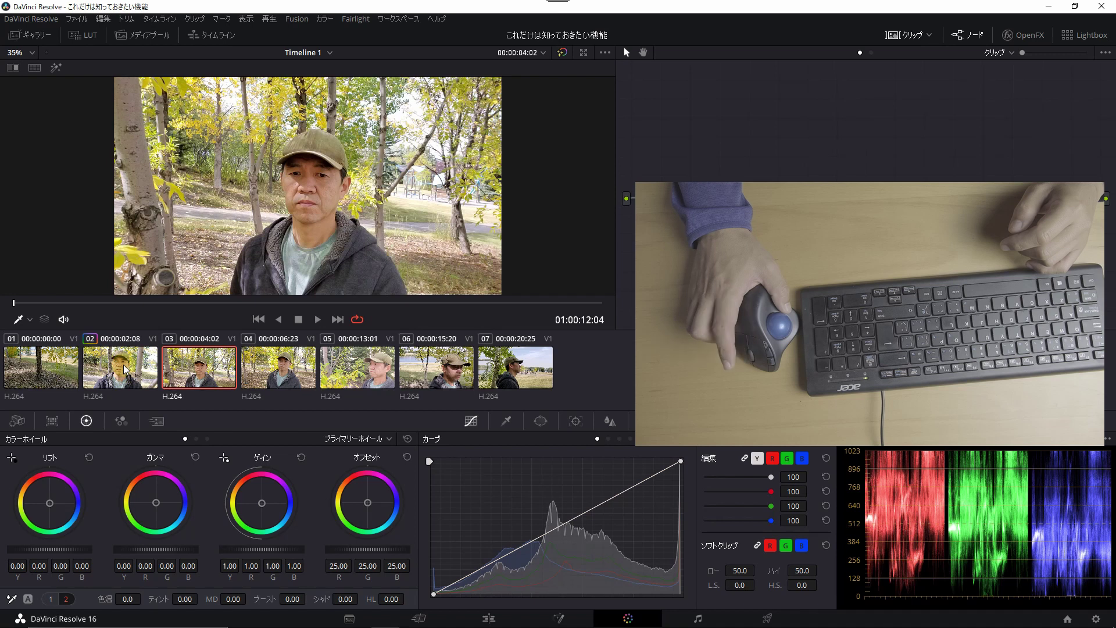
pyautogui.middleClick(124, 369)
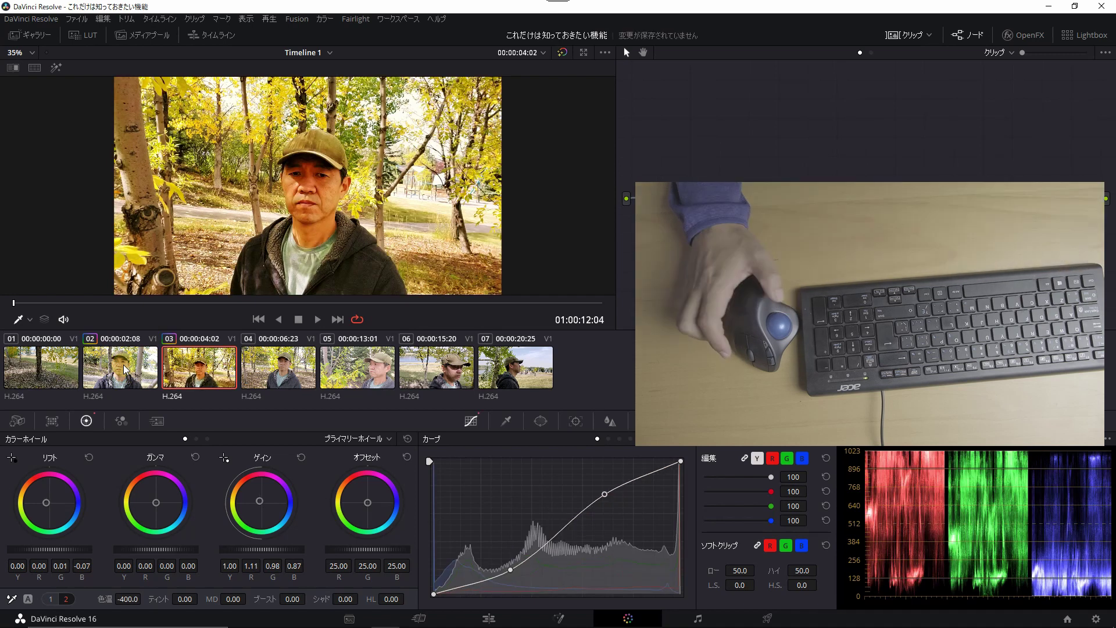
# - Compare the grade across clips 02, 03 and 06, ending back on clip 02
pyautogui.click(122, 376)
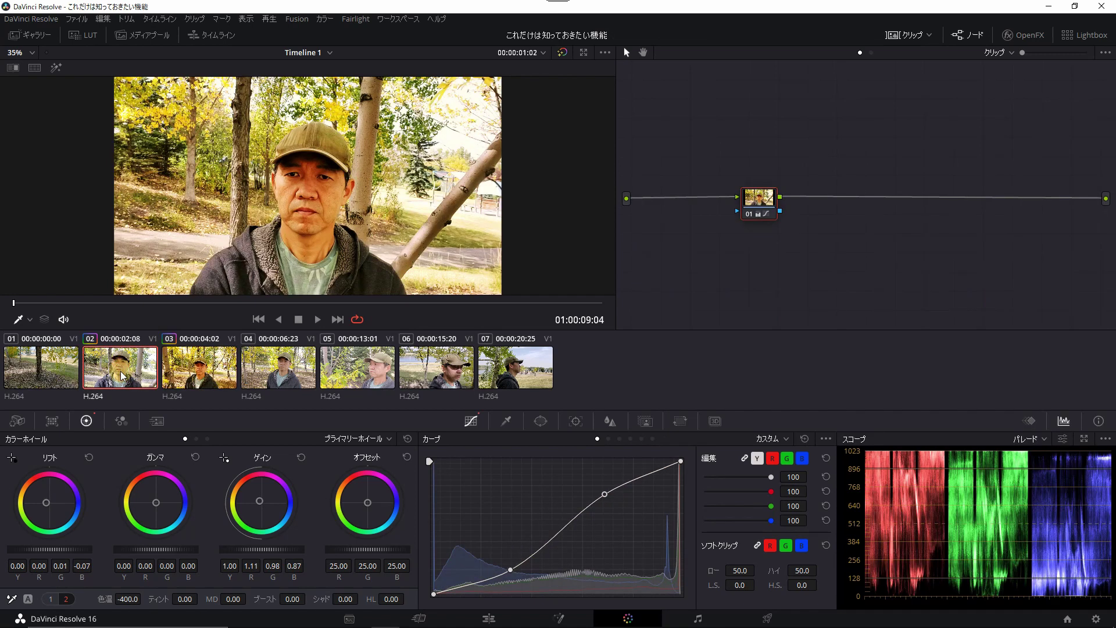
pyautogui.click(210, 370)
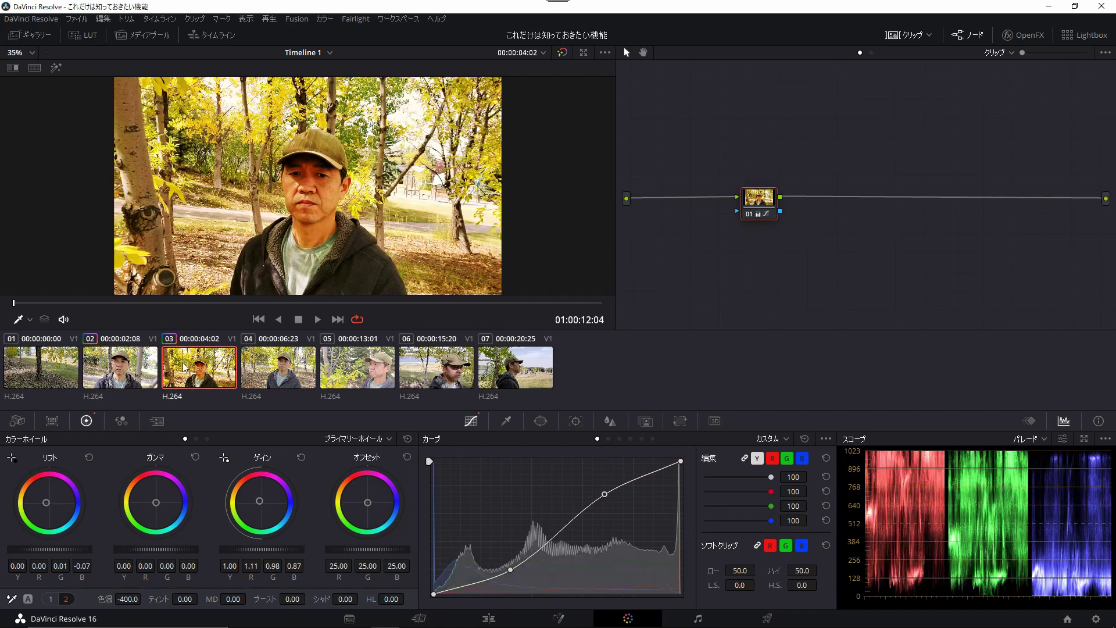
pyautogui.click(407, 373)
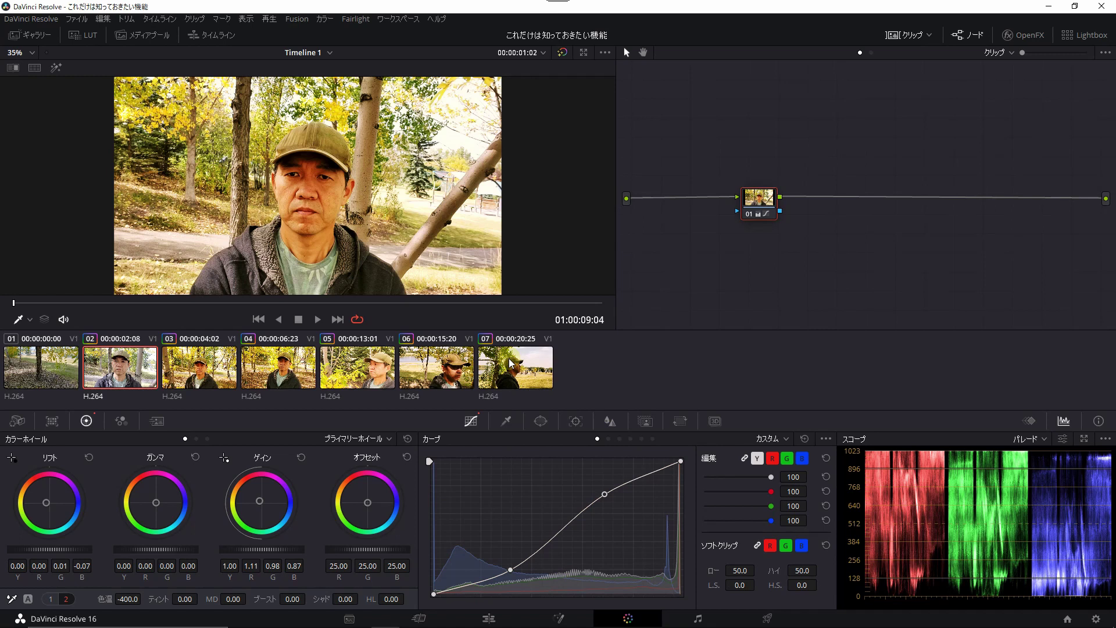
pyautogui.click(488, 338)
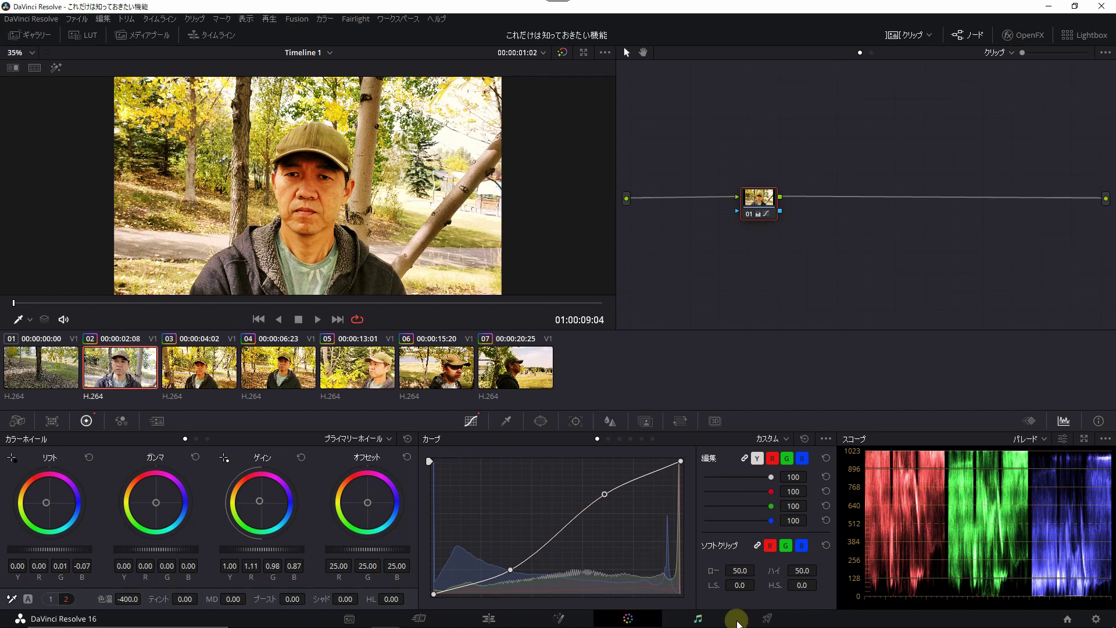
# - On the Fairlight page, select track A2, set the playhead near 01:00:12, and widen the mixer
pyautogui.click(700, 620)
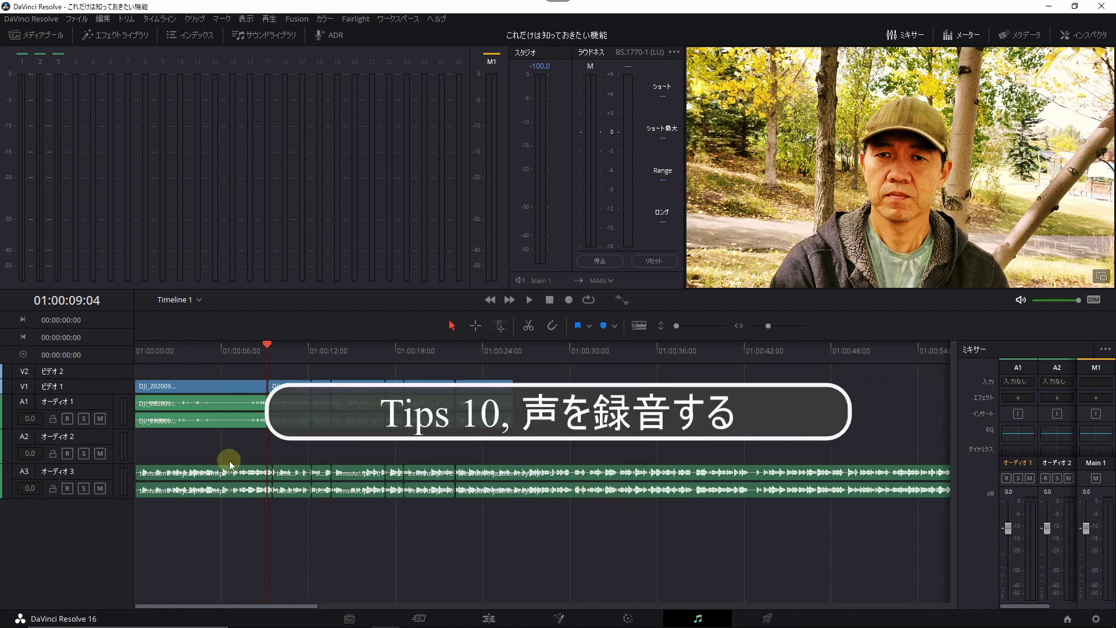
pyautogui.click(107, 460)
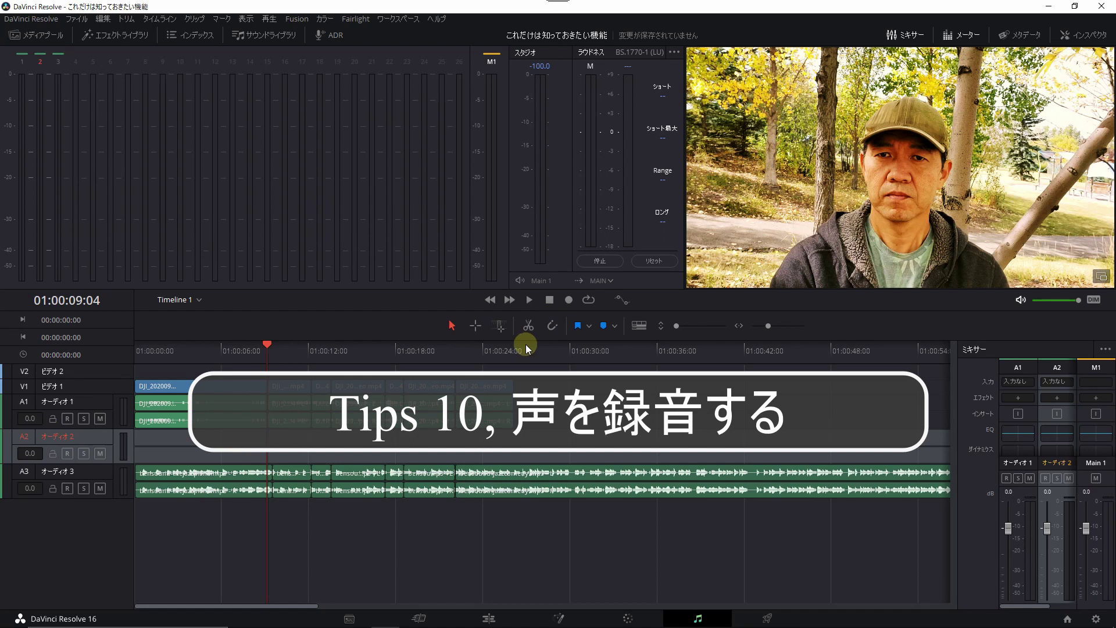
pyautogui.click(313, 344)
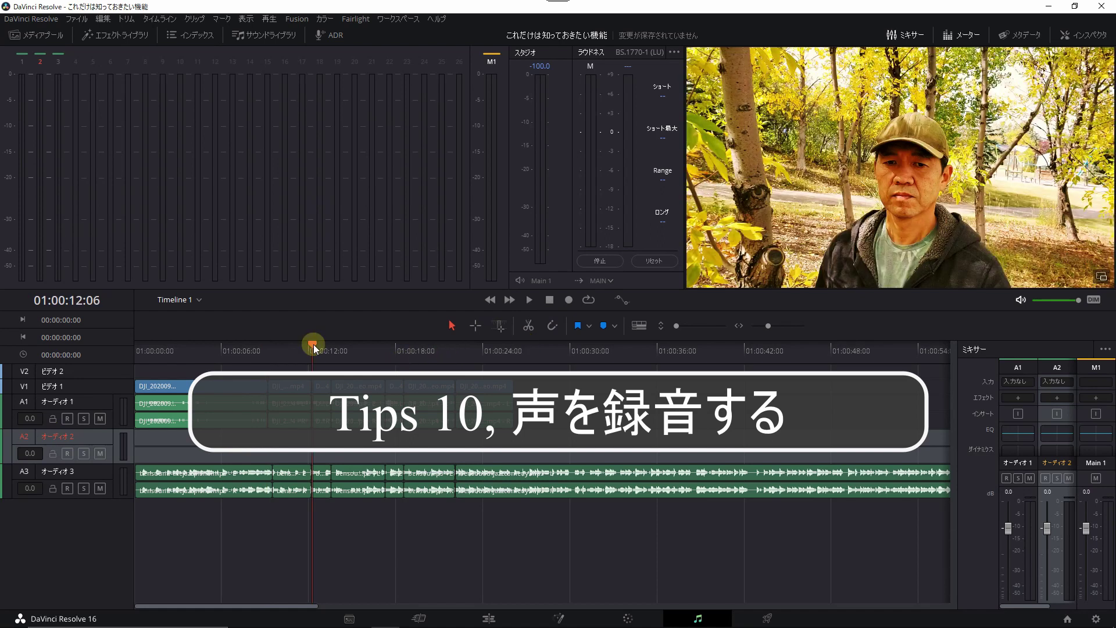
pyautogui.moveTo(313, 344); pyautogui.dragTo(312, 347)
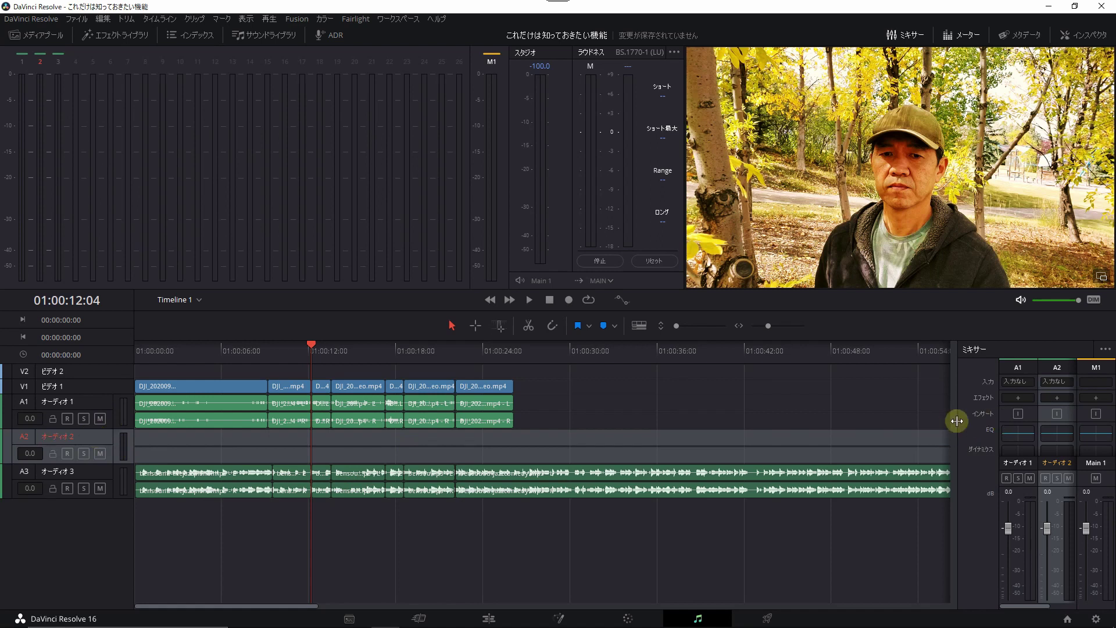
pyautogui.moveTo(957, 436); pyautogui.dragTo(918, 436)
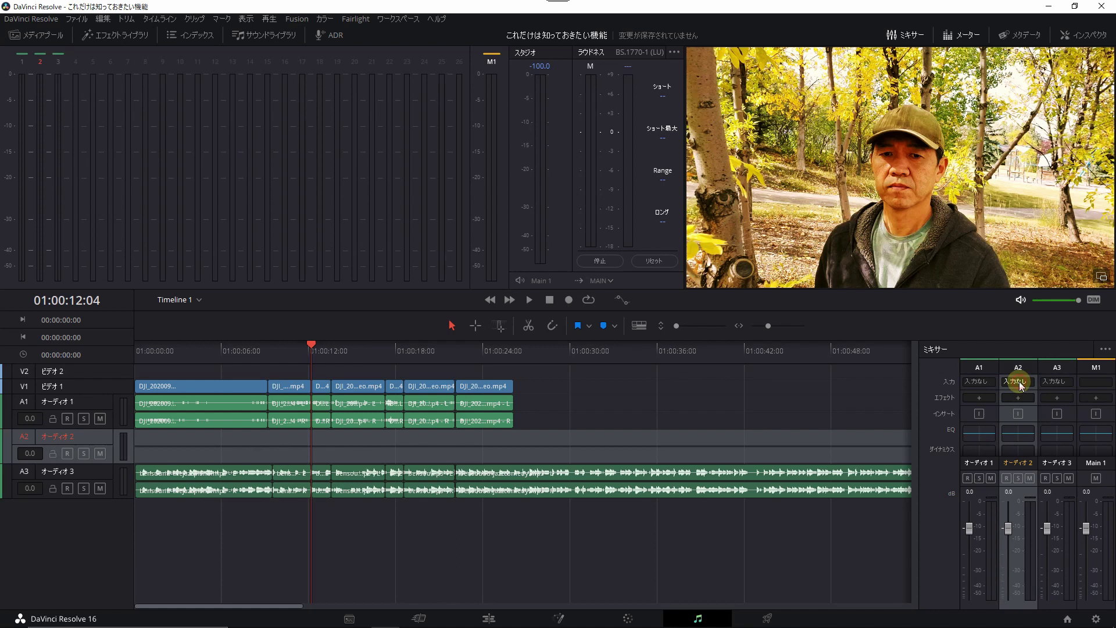
# - Patch the 2: MAONO microphone input to Audio 2 left and right channels
pyautogui.click(1021, 384)
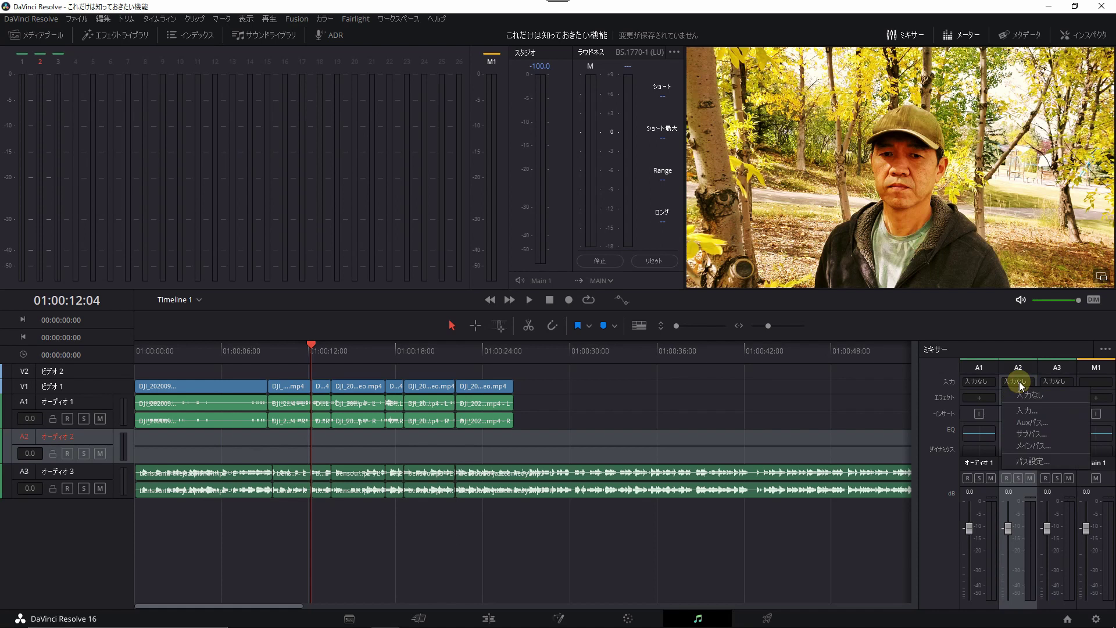
pyautogui.click(1036, 408)
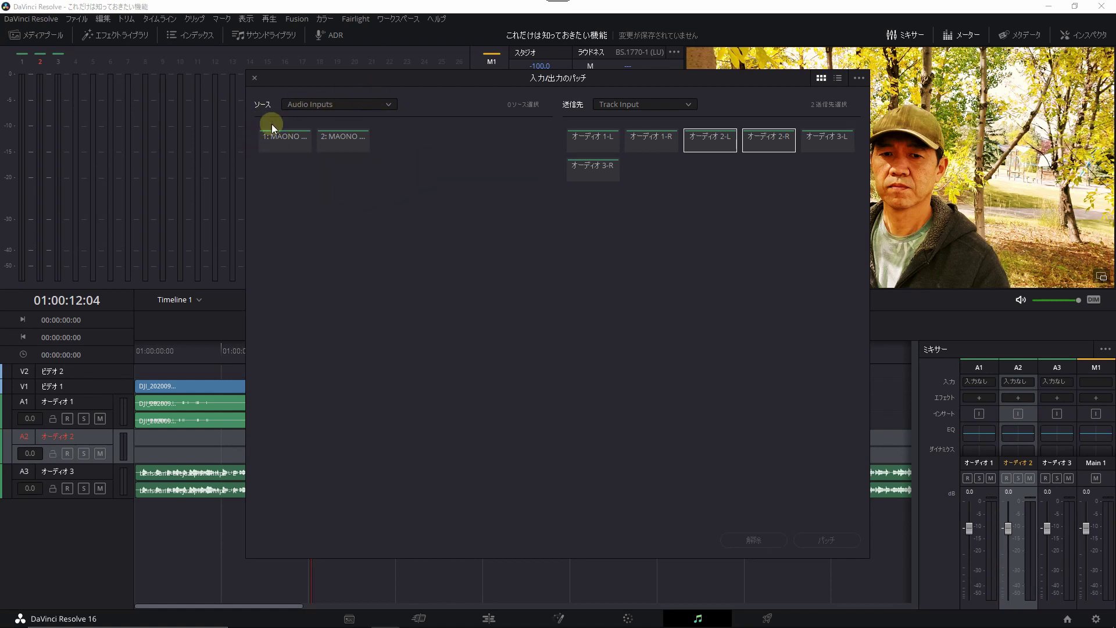
pyautogui.click(347, 141)
pyautogui.click(849, 535)
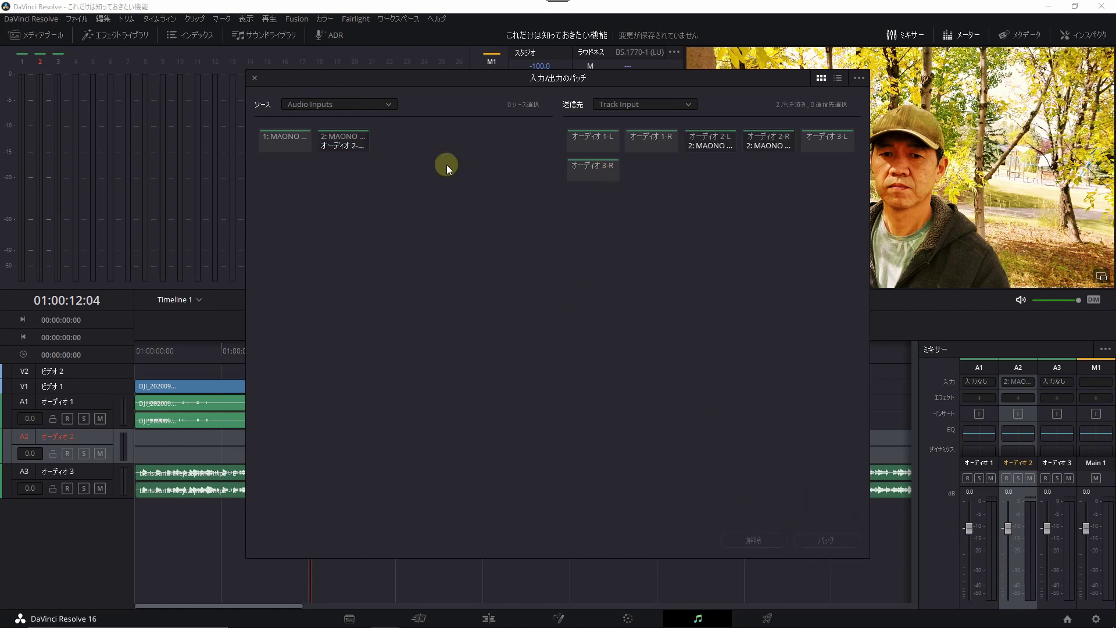
pyautogui.click(254, 79)
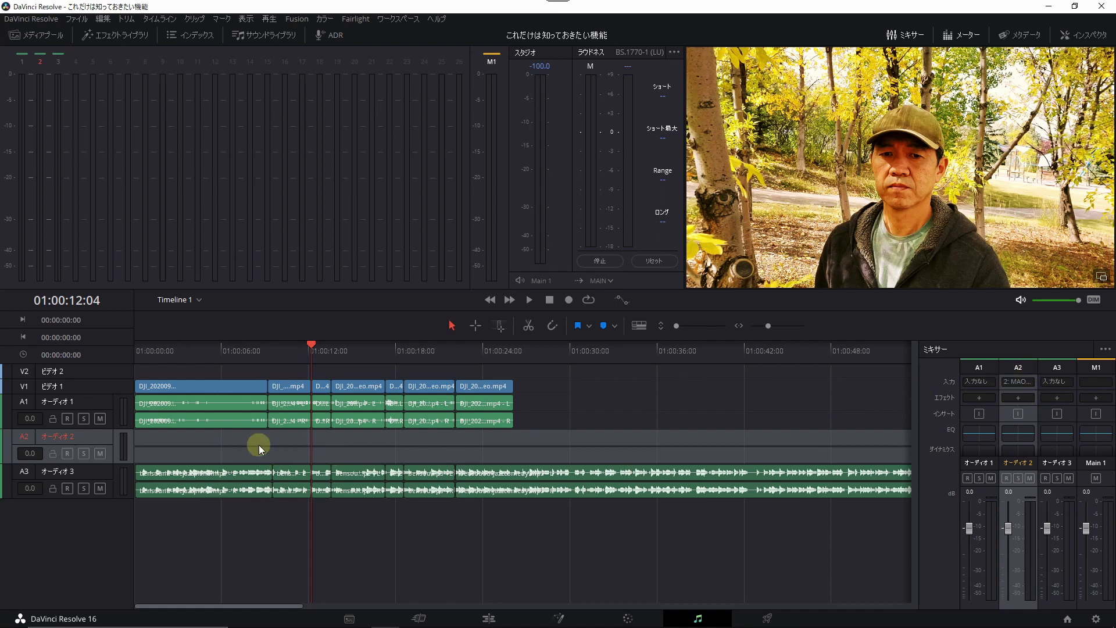
# - Arm track A2 and record a voice clip running from about 01:00:13 to 01:00:22:20
pyautogui.click(67, 453)
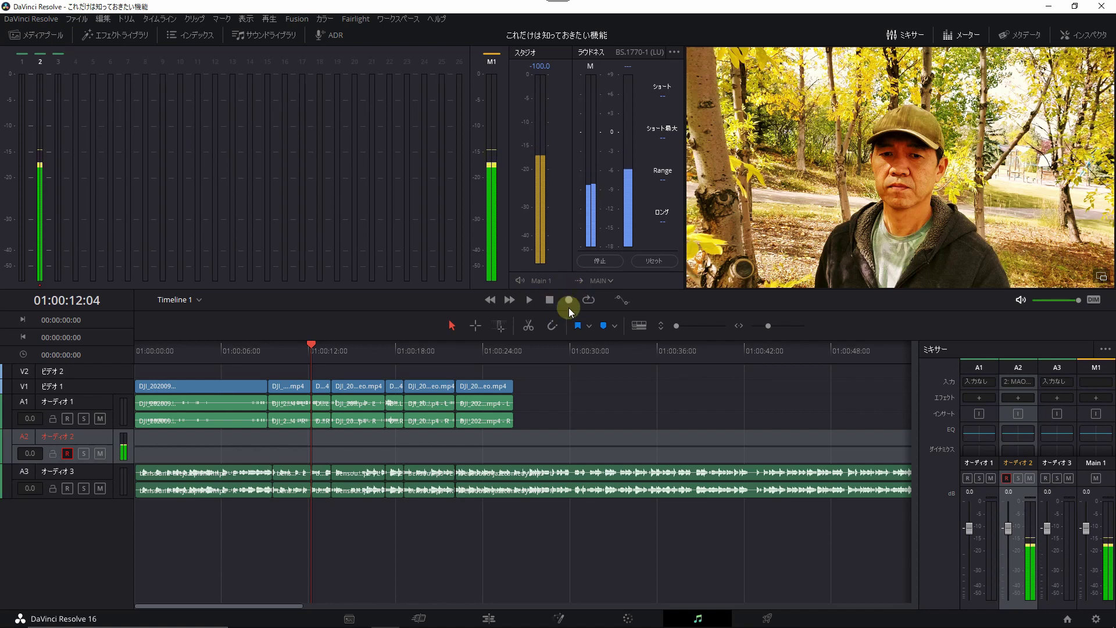
pyautogui.click(568, 299)
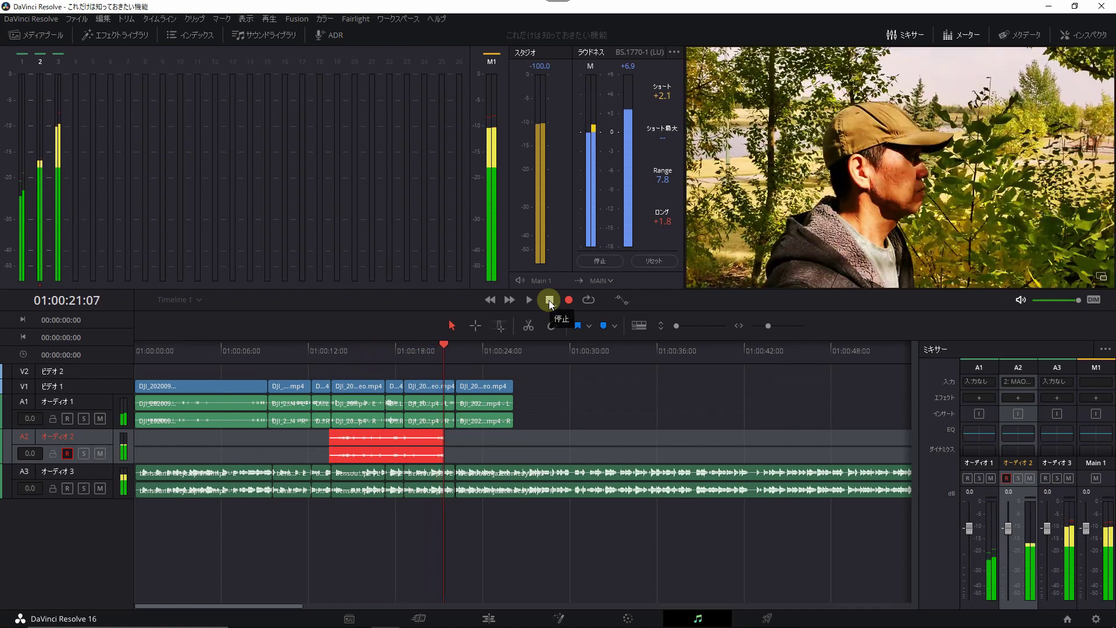
pyautogui.click(549, 300)
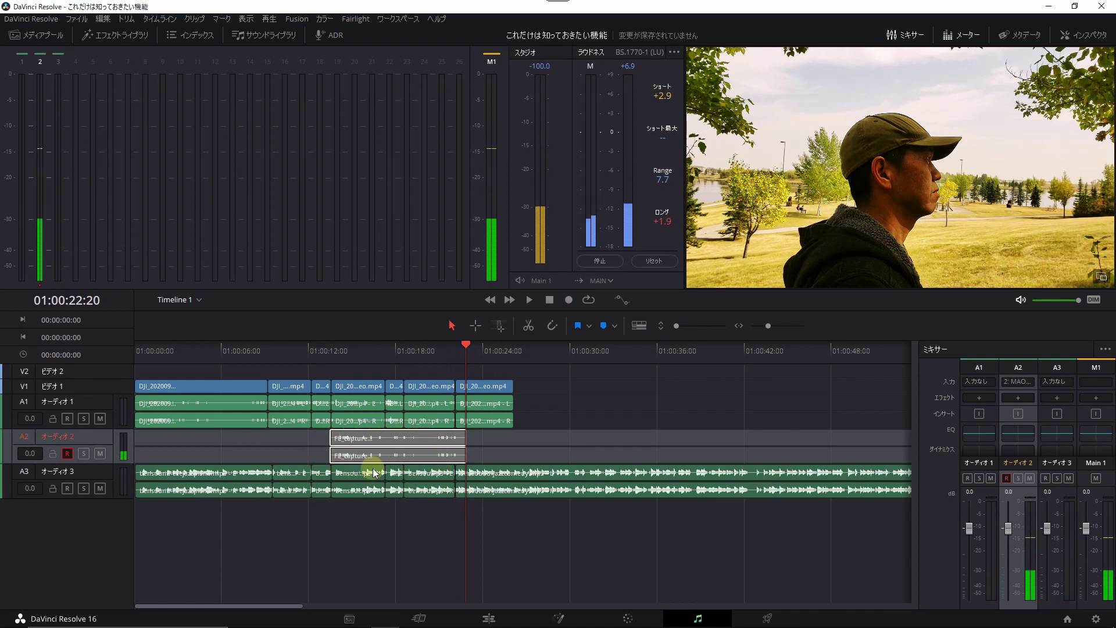
pyautogui.click(530, 300)
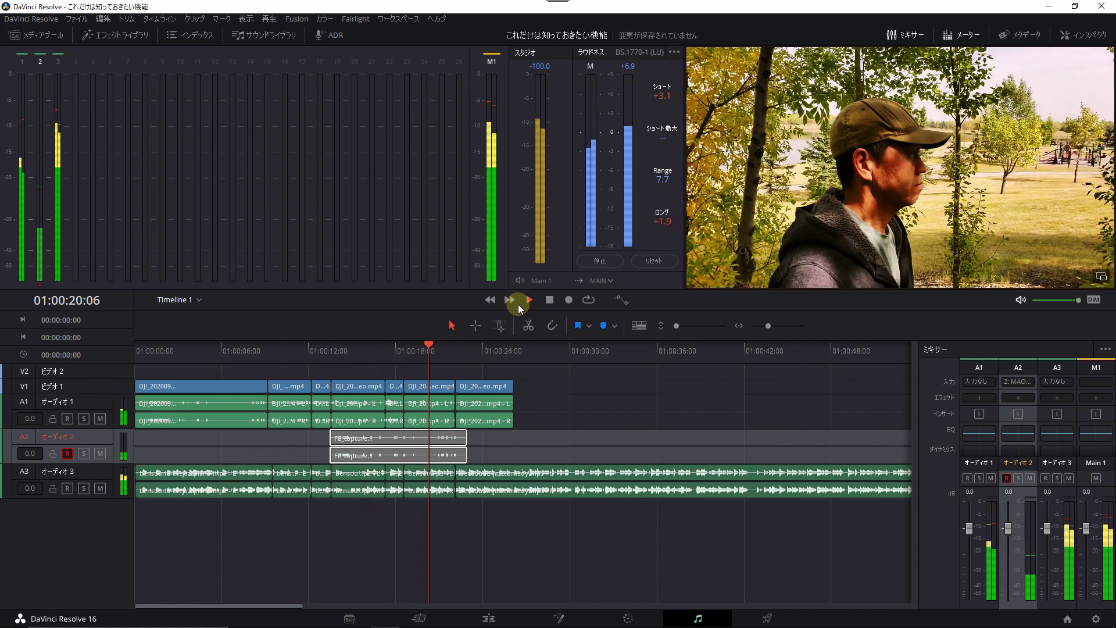
pyautogui.click(475, 387)
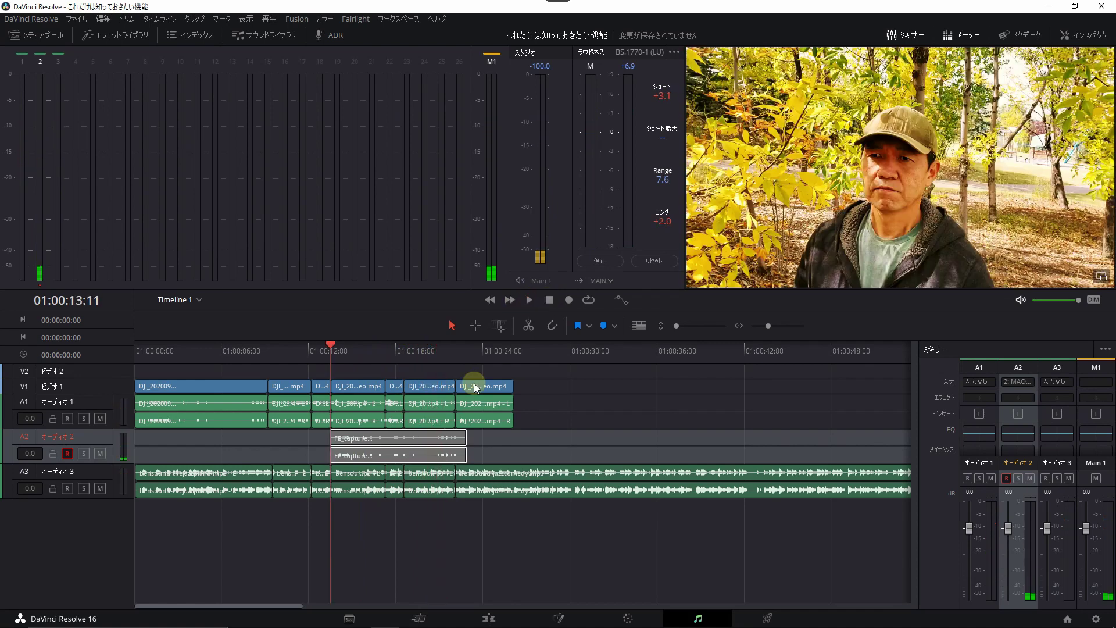
pyautogui.click(369, 420)
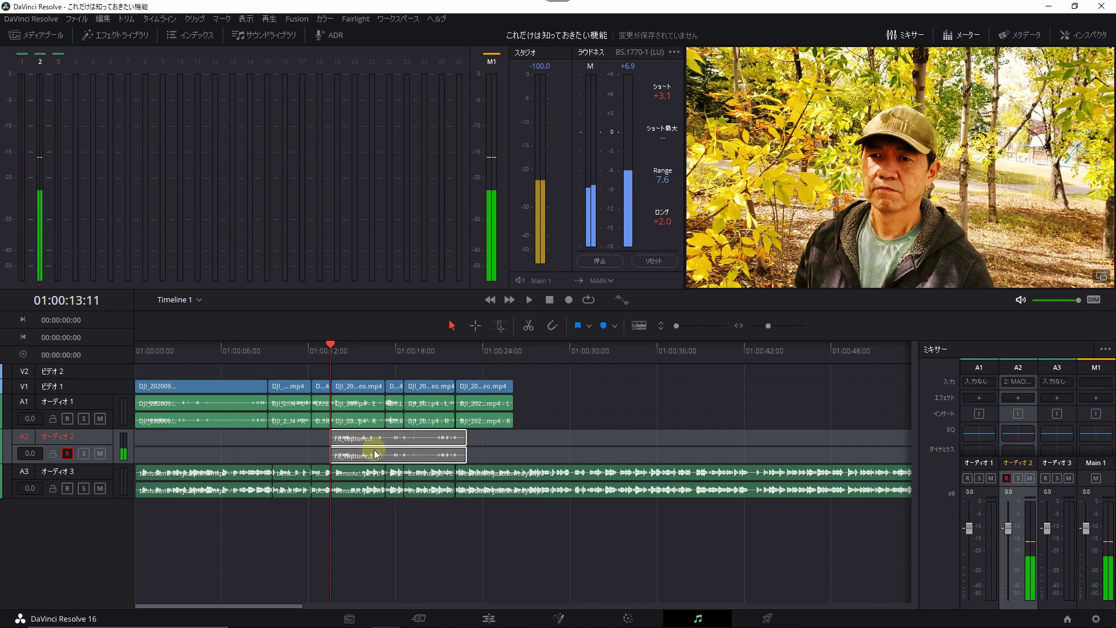
pyautogui.press('Delete')
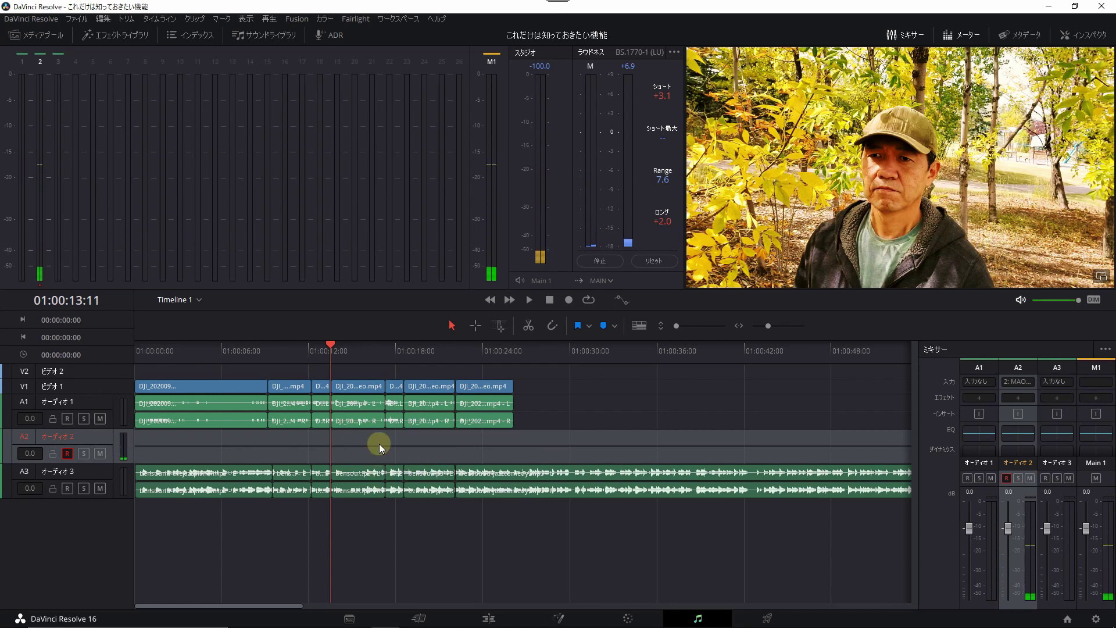
pyautogui.hotkey('ctrl', 'z')
# - On the Edit page, select the FL_capture clip on A2 and check it at 01:00:19:18 and 01:00:14:00
pyautogui.click(489, 618)
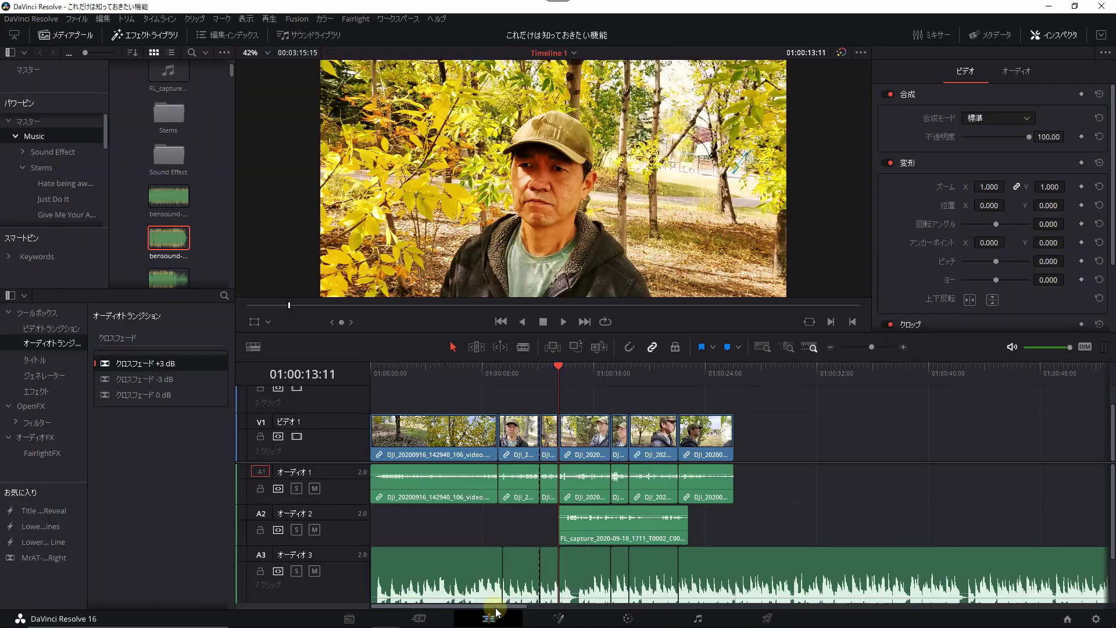
pyautogui.click(611, 529)
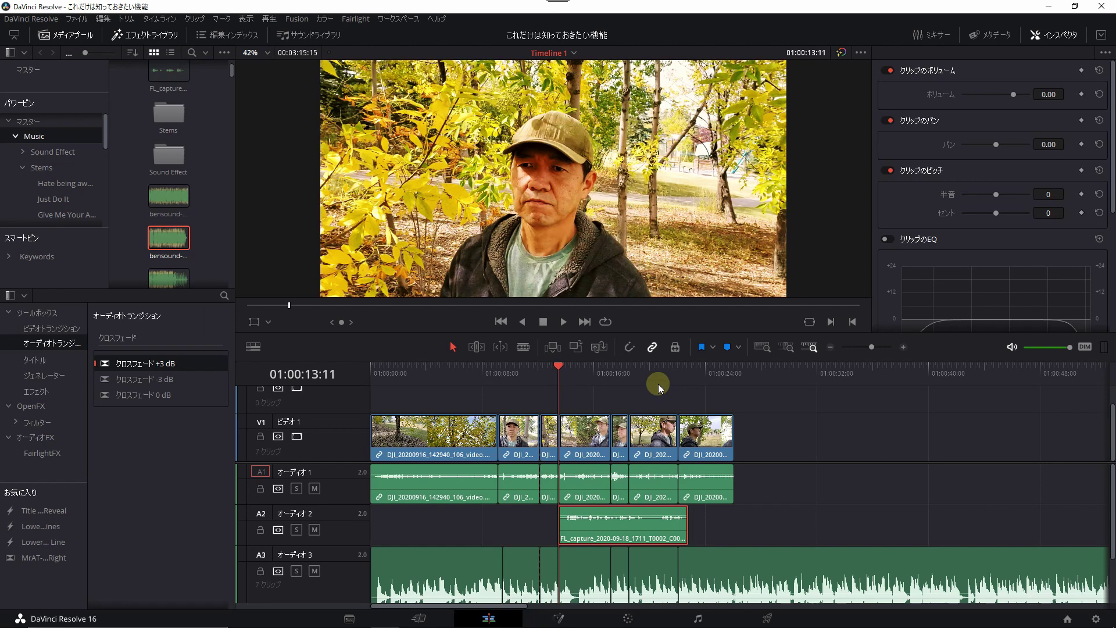
pyautogui.click(647, 372)
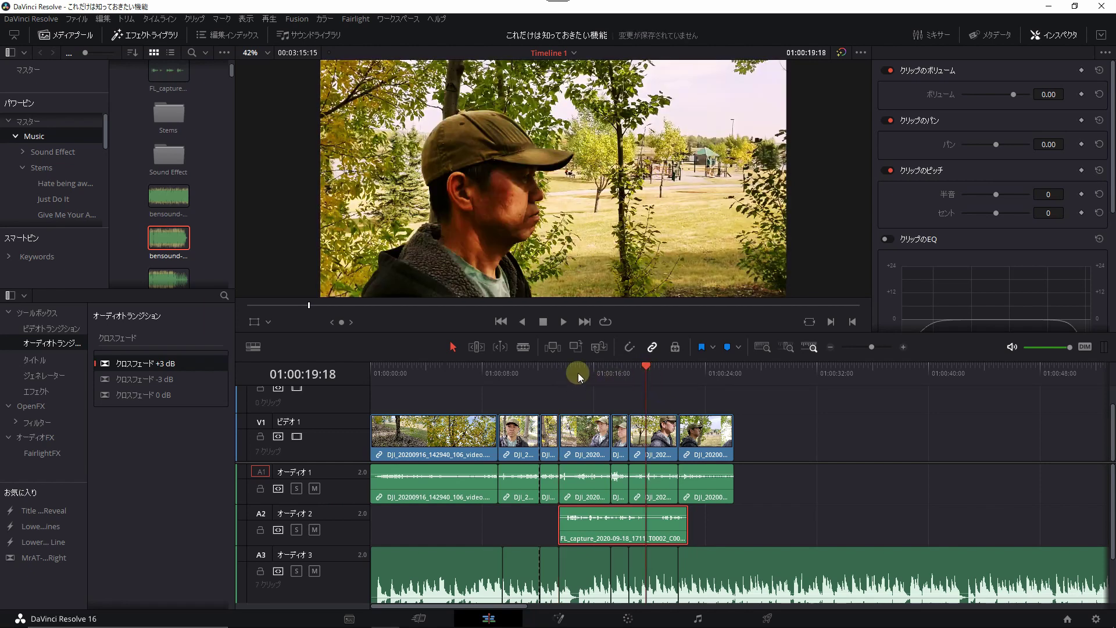
pyautogui.click(567, 372)
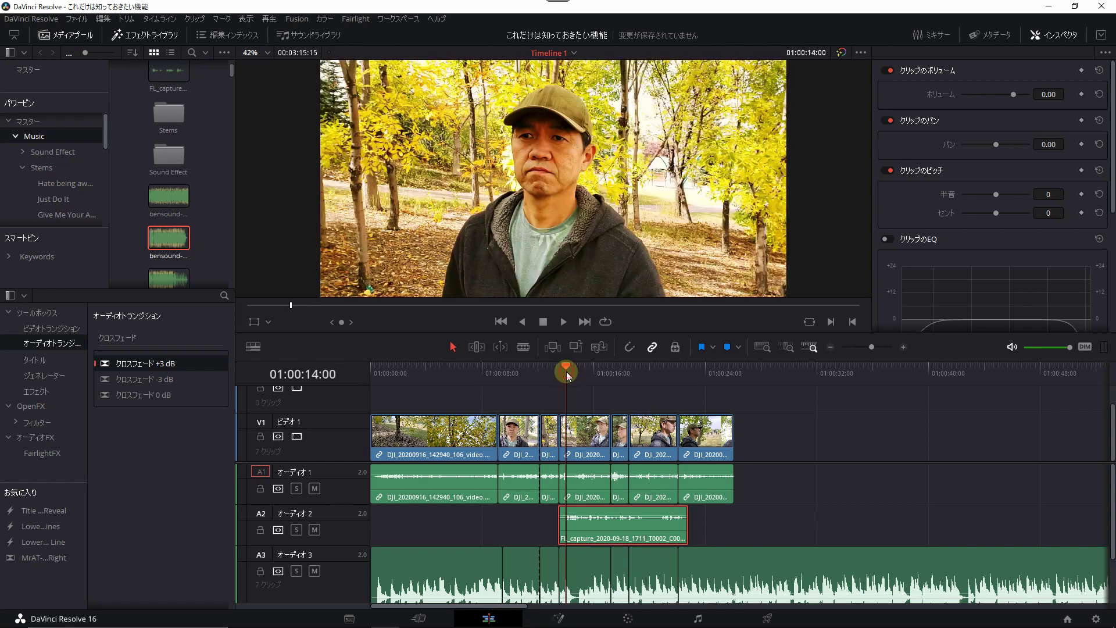